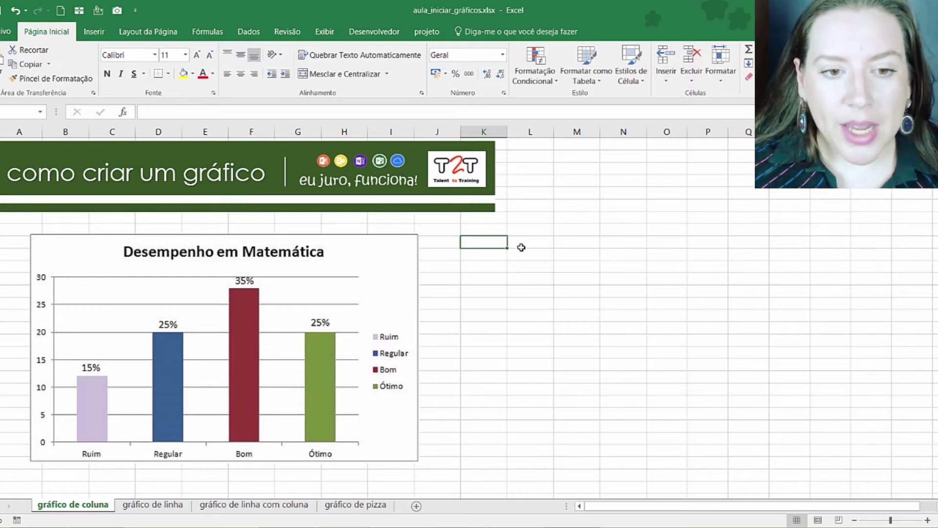
click(272, 265)
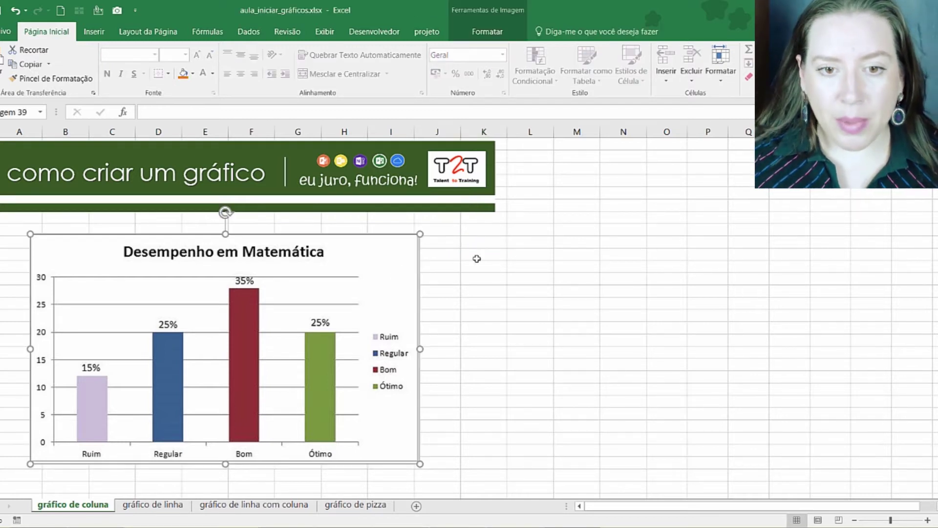
click(483, 243)
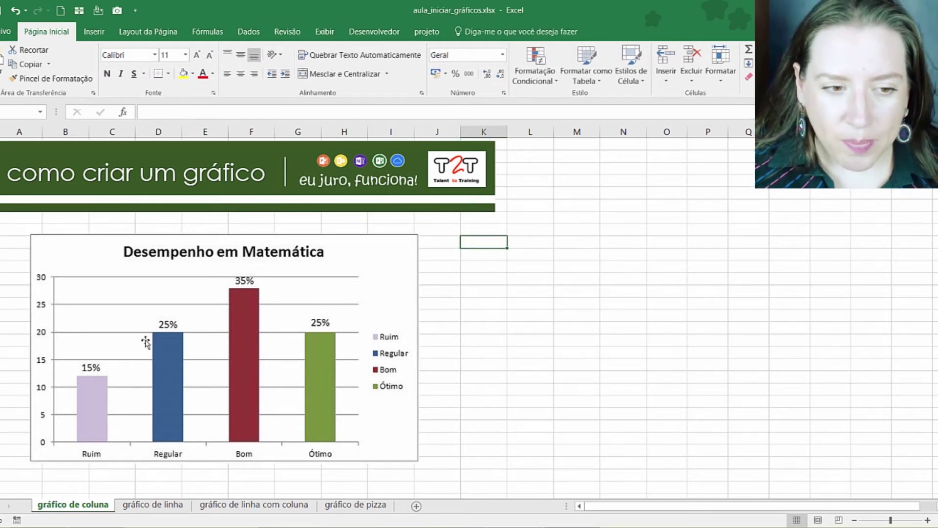
click(43, 443)
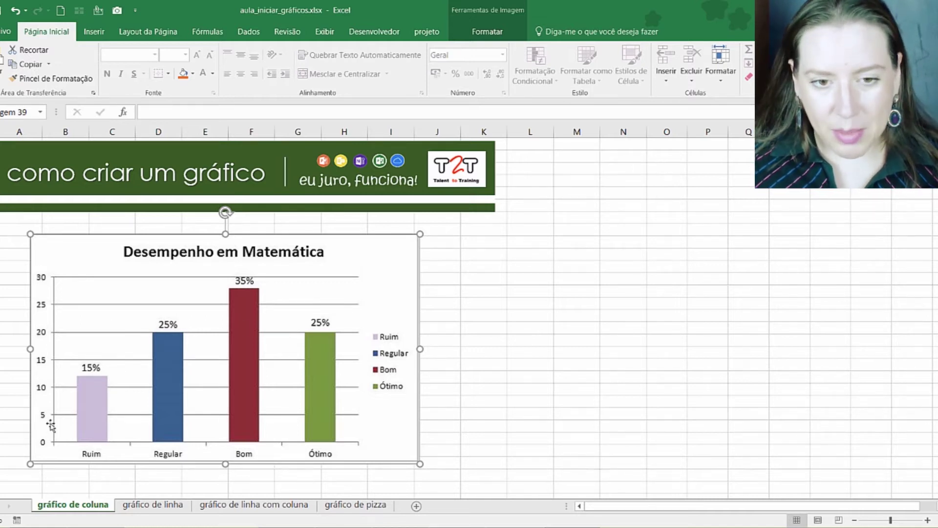
Step: Enter the title "Desempenho em matemática" in cell K11, beside the sample chart picture
click(484, 269)
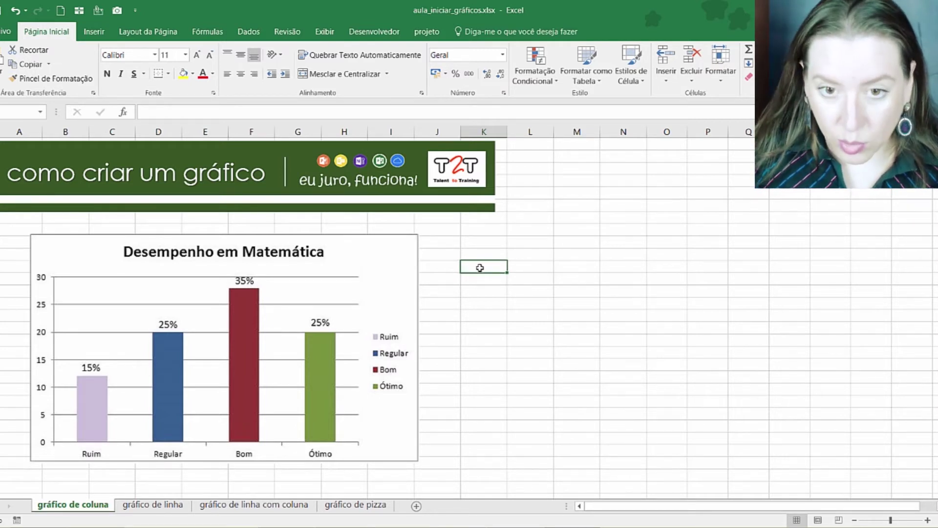
text(Desem)
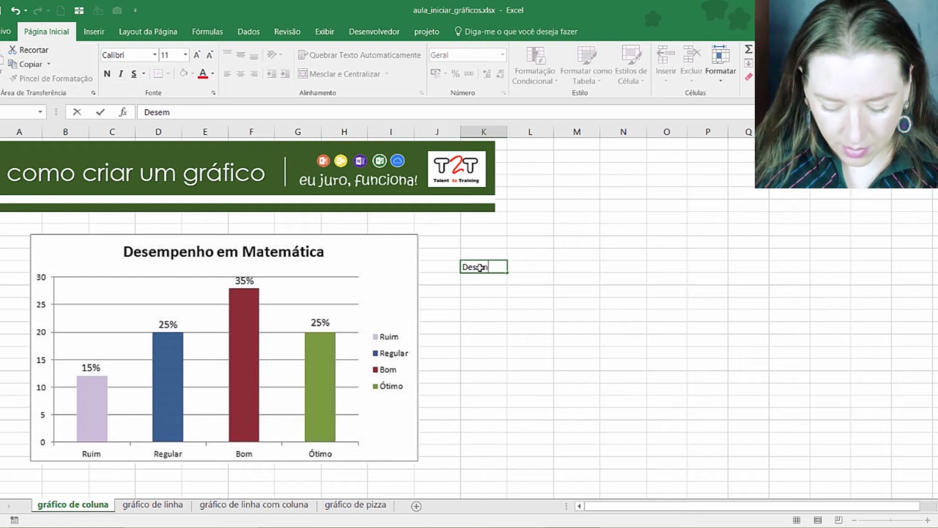
text(penho em ma)
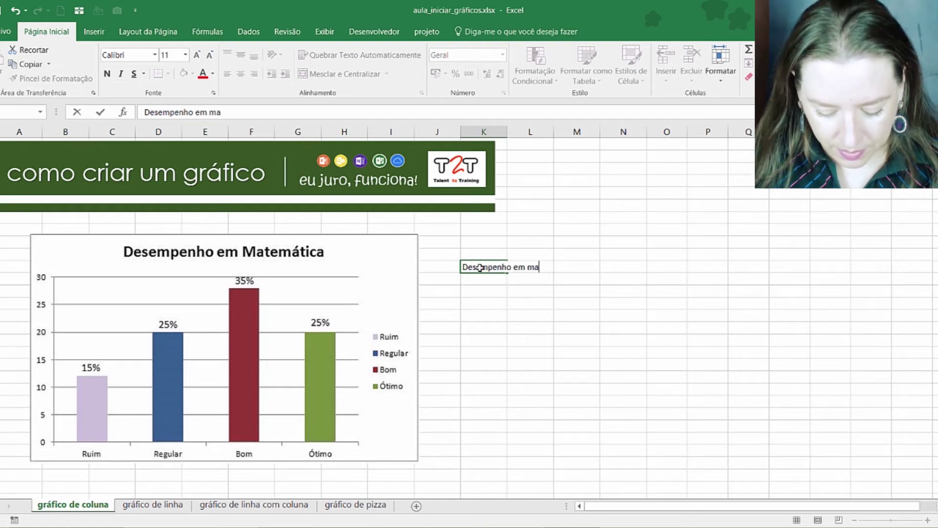
text(temática)
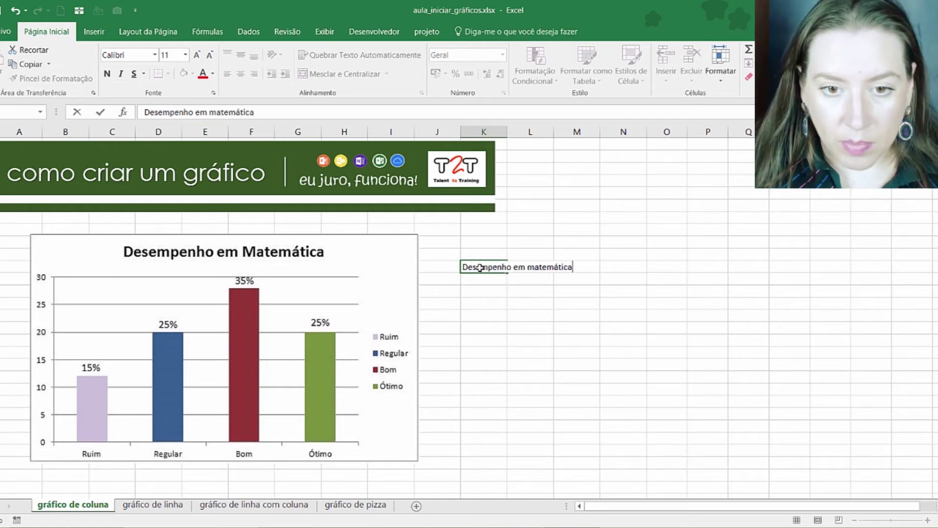
key(Return)
Step: Enter the heading "Status" in K13 and list ruim, regular, bom and ótimo in the cells below it
click(487, 300)
click(487, 288)
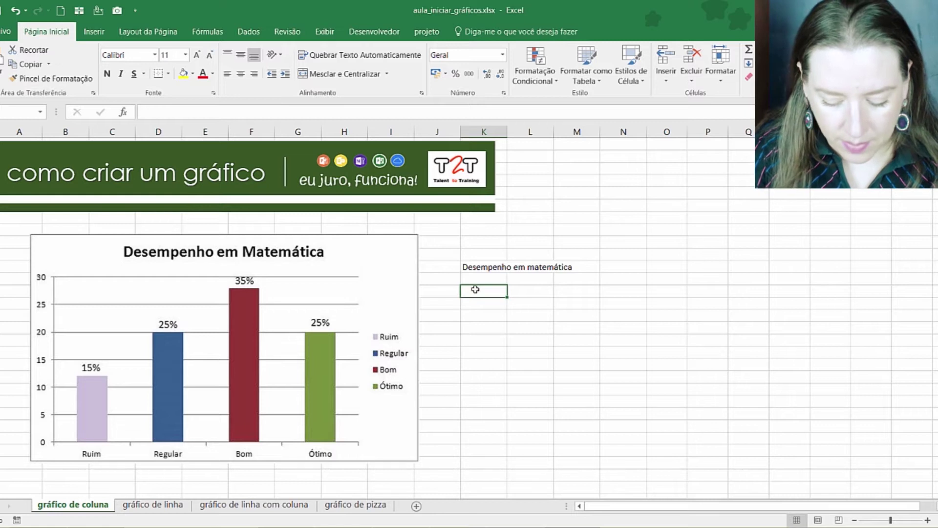
text(Status)
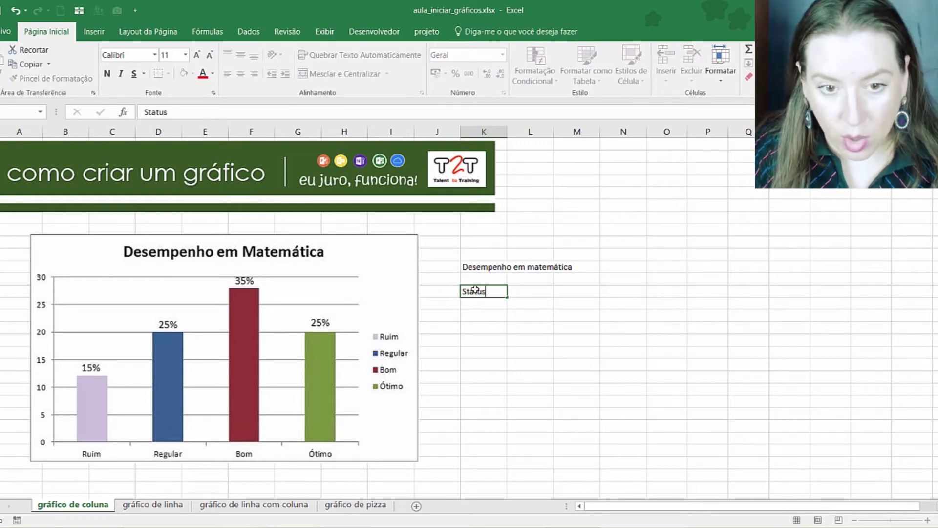
key(Return)
text(ruim)
key(Return)
text(regular)
key(Return)
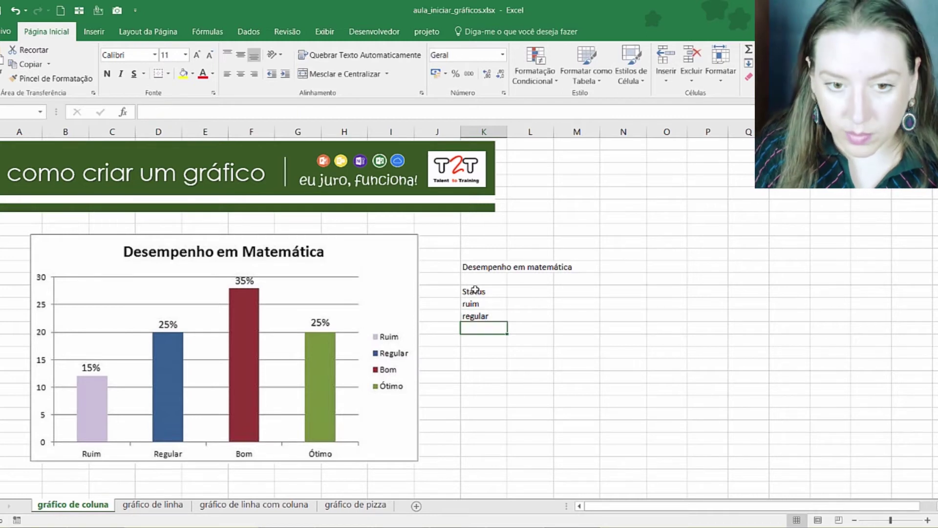
text(bom)
key(Return)
text(ótimo)
key(Return)
Step: Enter 25% beside ruim and 35% beside regular in column L
drag(497, 302, 517, 341)
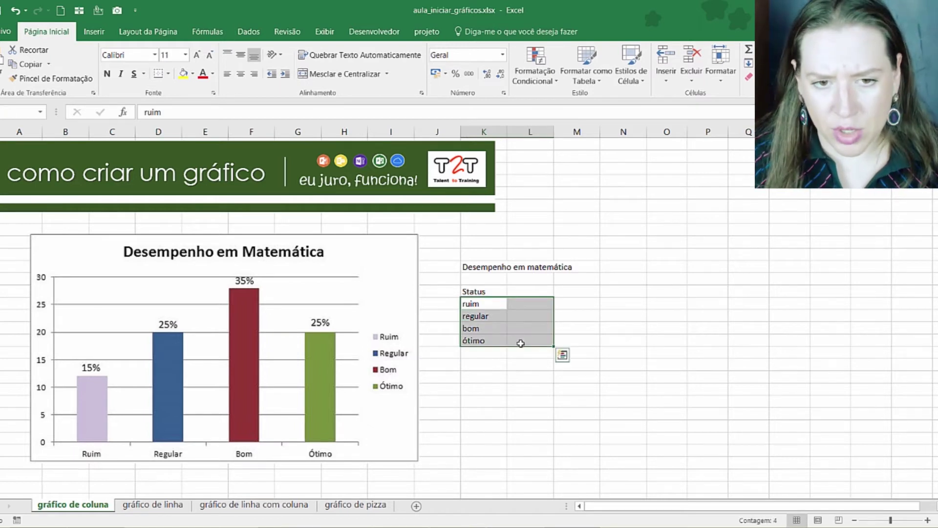
click(535, 305)
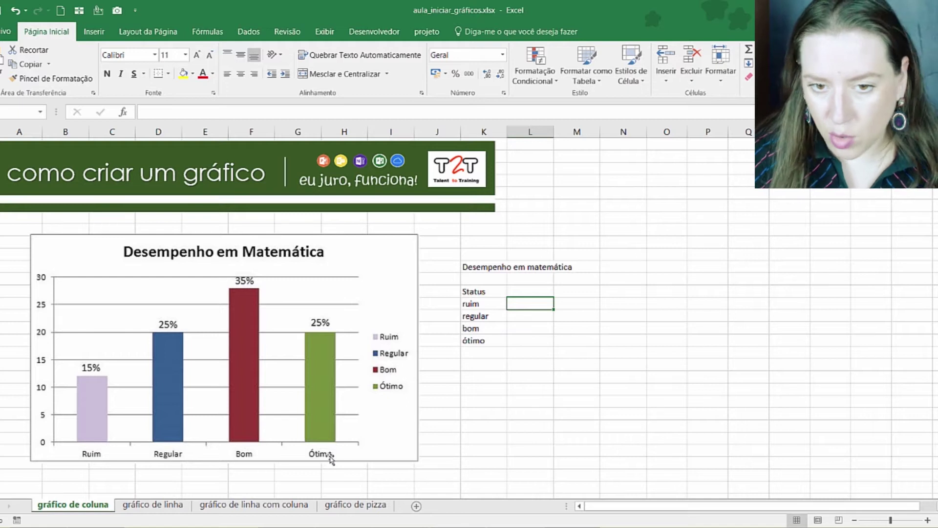
text(25%)
key(Return)
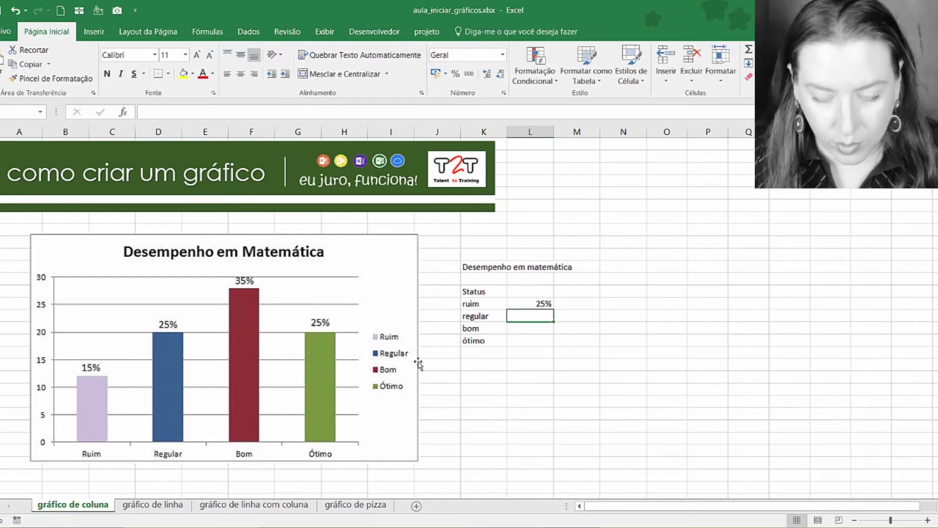
text(35%)
key(Return)
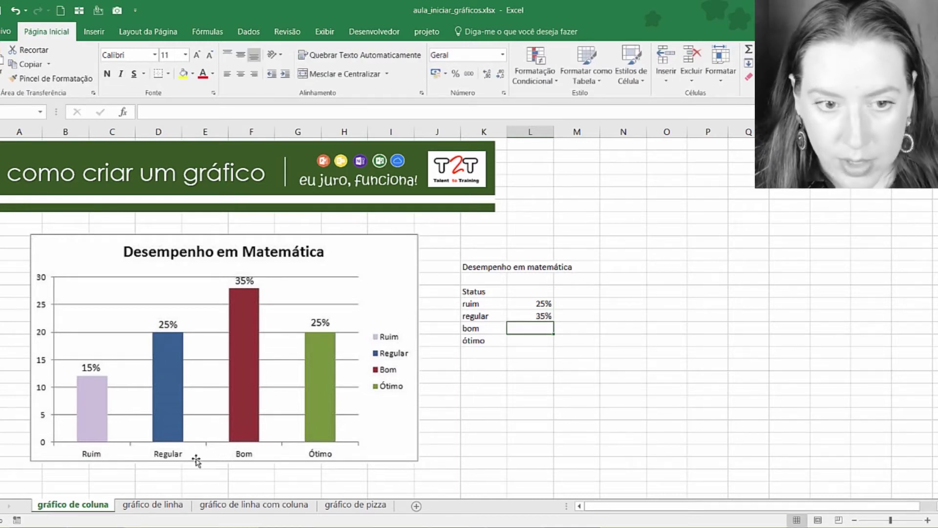
Step: Move the 35% value from the regular row to the bom row and enter 25% for regular
click(542, 317)
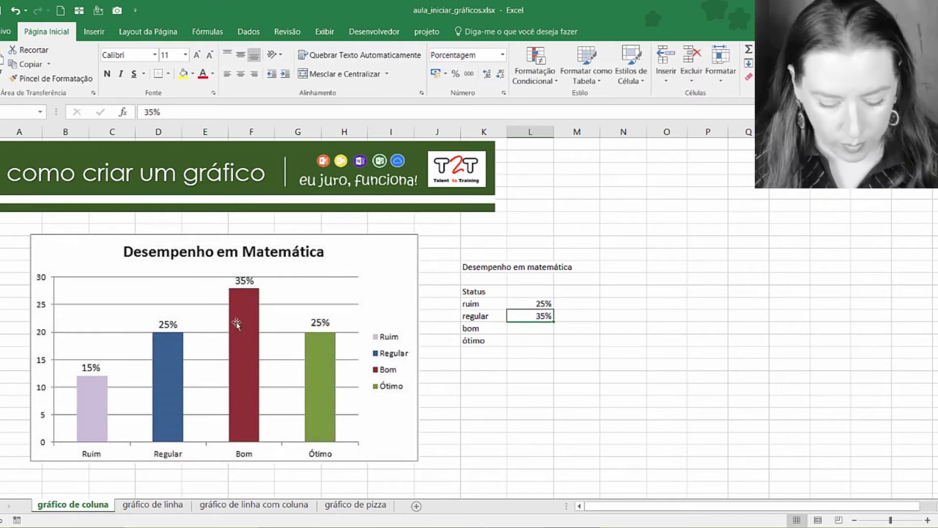
key(ctrl+x)
key(Down)
key(ctrl+v)
key(Up)
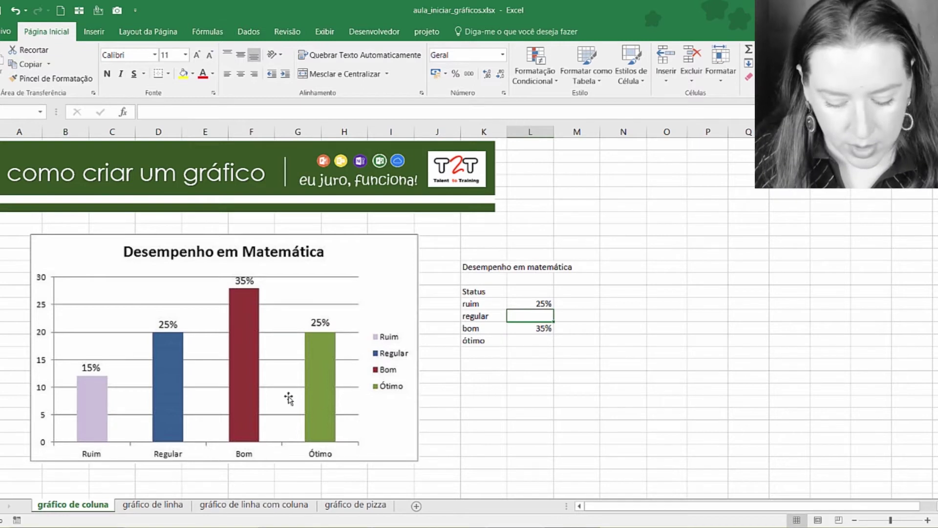
text(25%)
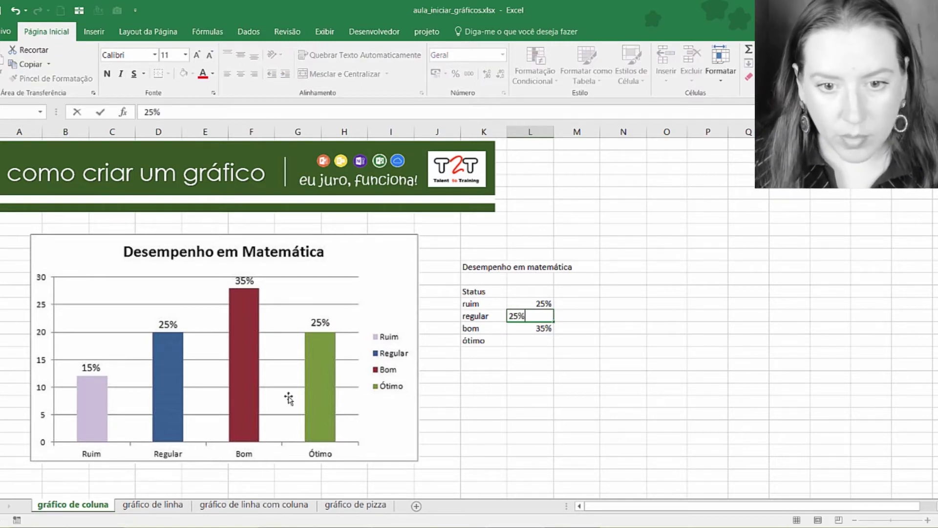
key(Return)
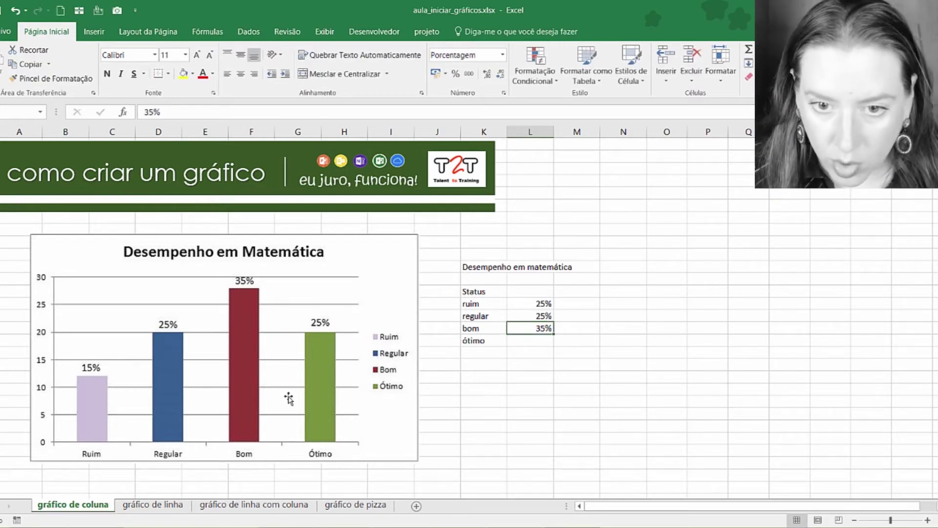
Step: Set the ruim value to 15% and copy the regular row's 25% into the ótimo row
click(542, 306)
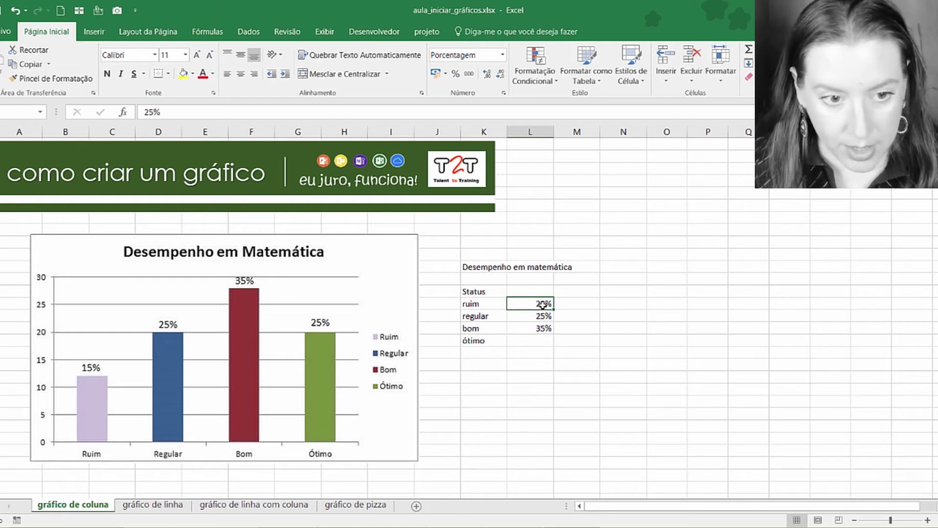
text(15%)
key(Return)
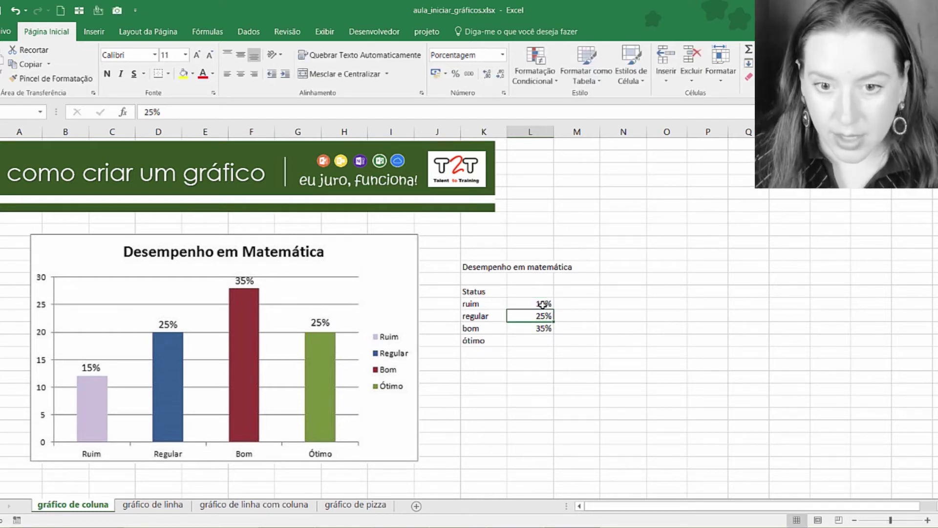
key(ctrl+c)
key(Down)
key(Down)
key(ctrl+v)
key(Escape)
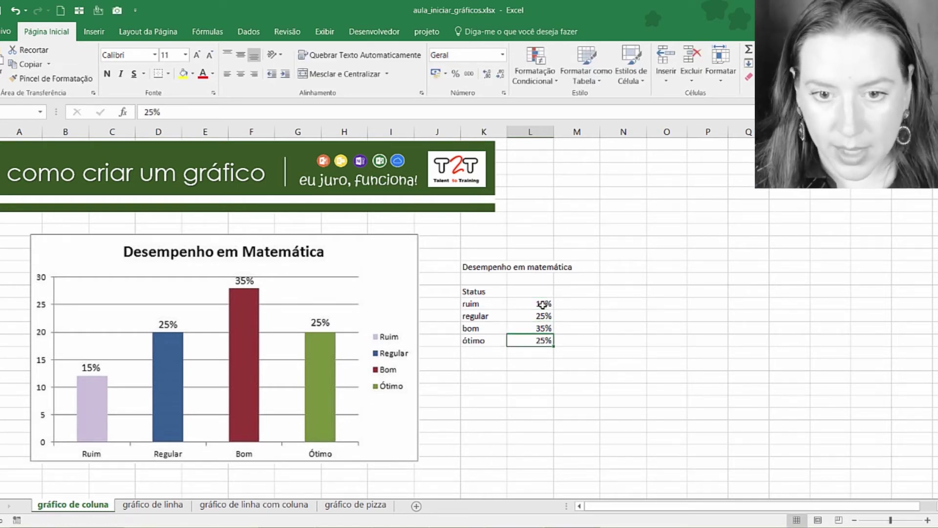
click(559, 325)
drag(500, 303, 521, 303)
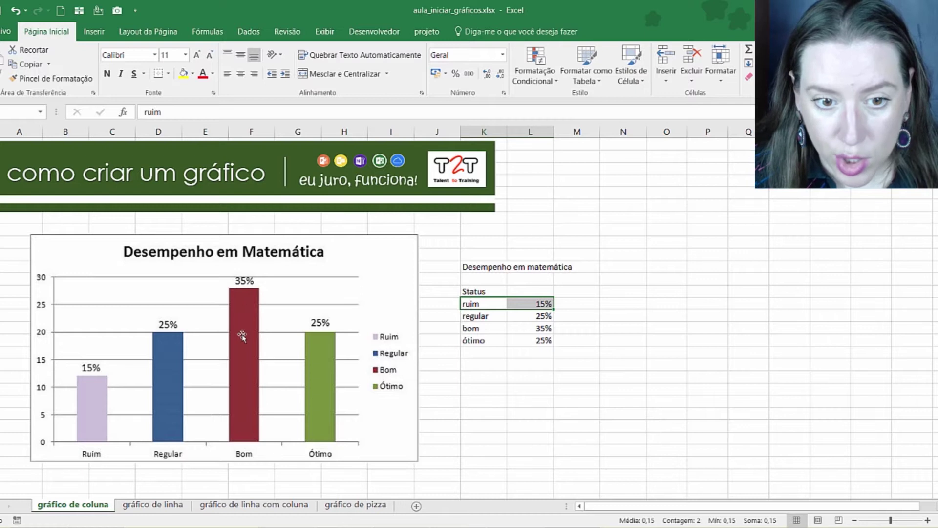
click(516, 391)
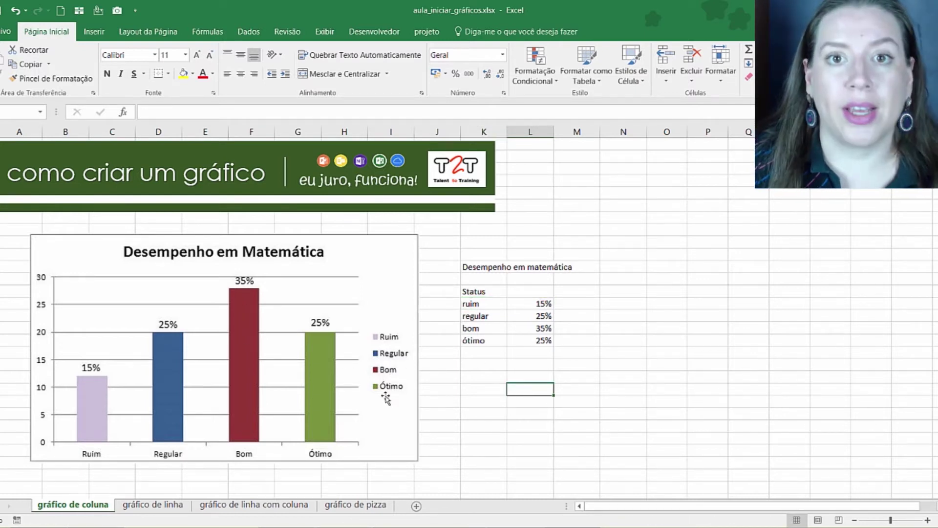
click(391, 277)
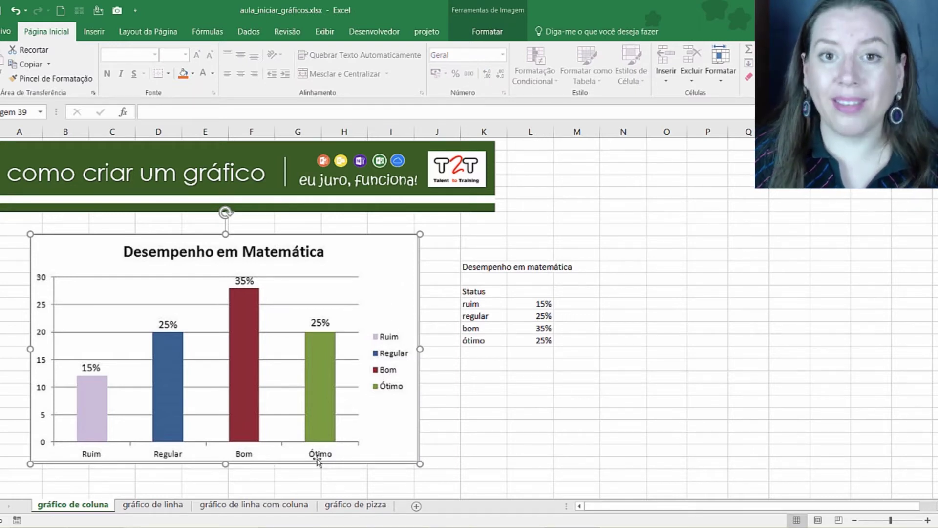
click(527, 383)
drag(474, 304, 534, 343)
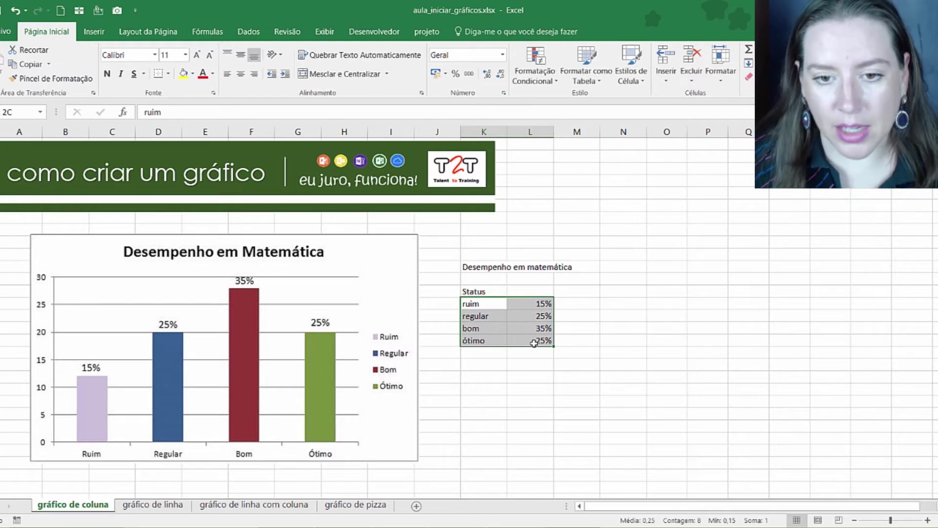
Step: Enter the heading "resultado" in L13, above the percentages
click(524, 292)
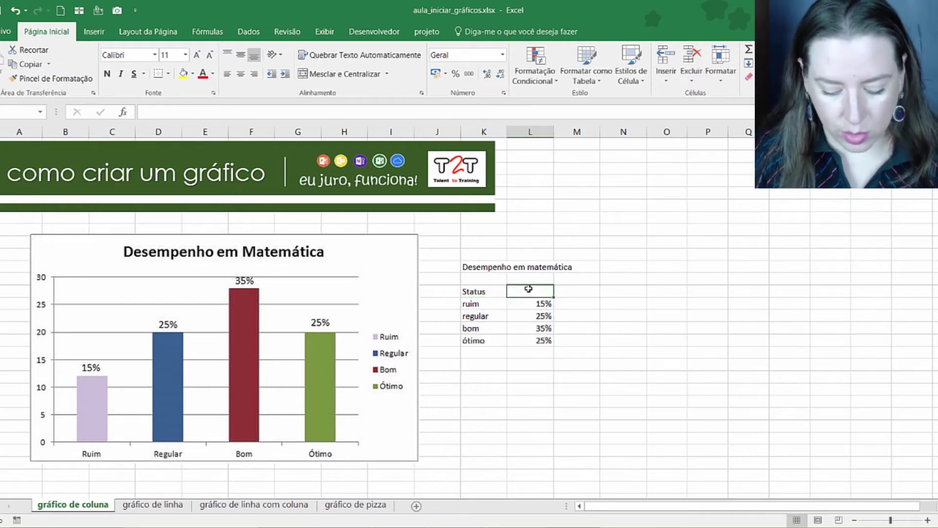
text(resultado)
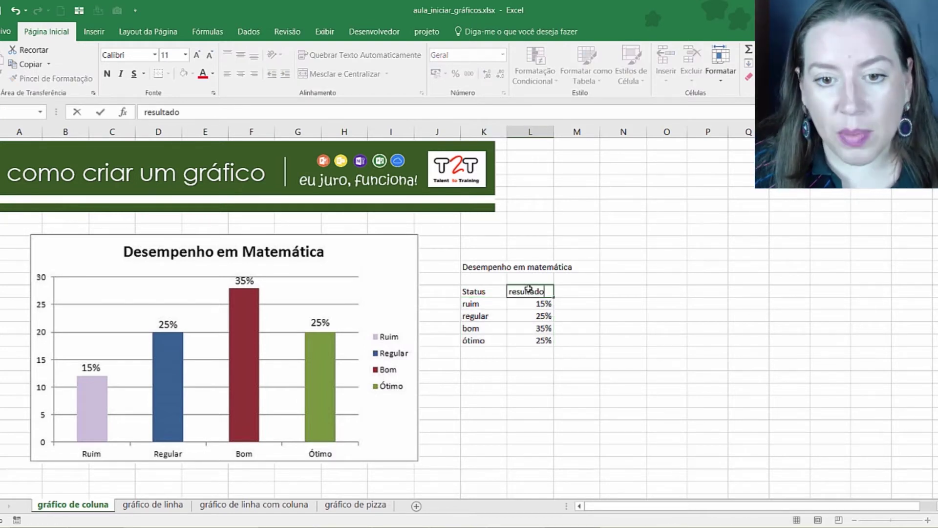
key(Return)
Step: Insert a 2D clustered column chart from K13:L17 and place it to the right of the data table
drag(464, 292, 528, 341)
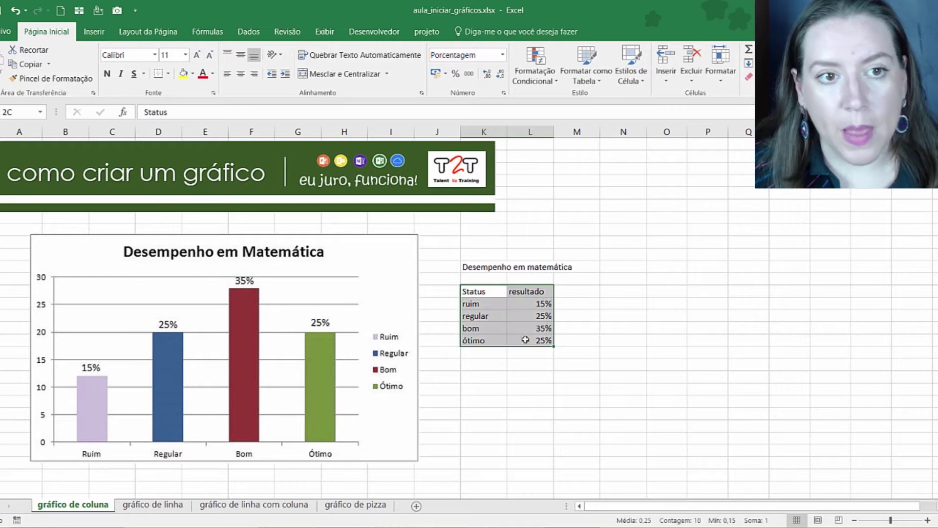
click(107, 39)
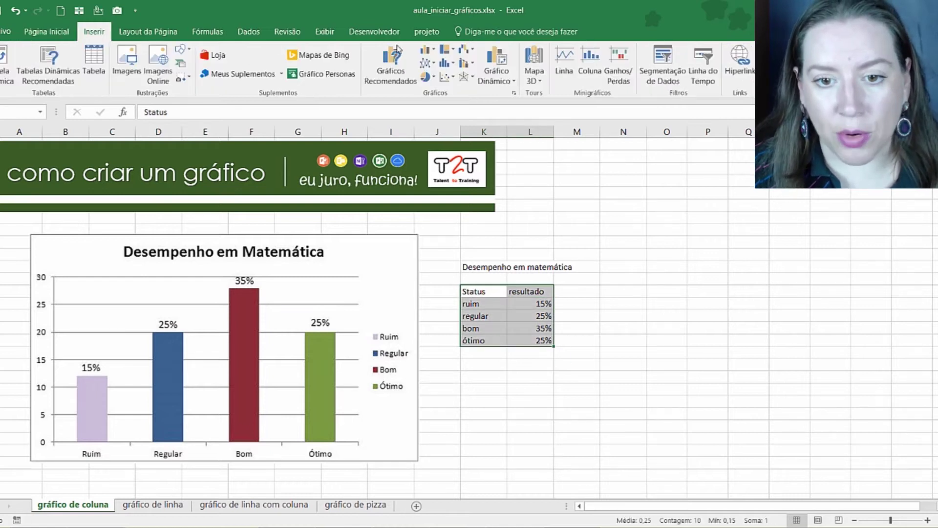
click(425, 50)
click(436, 88)
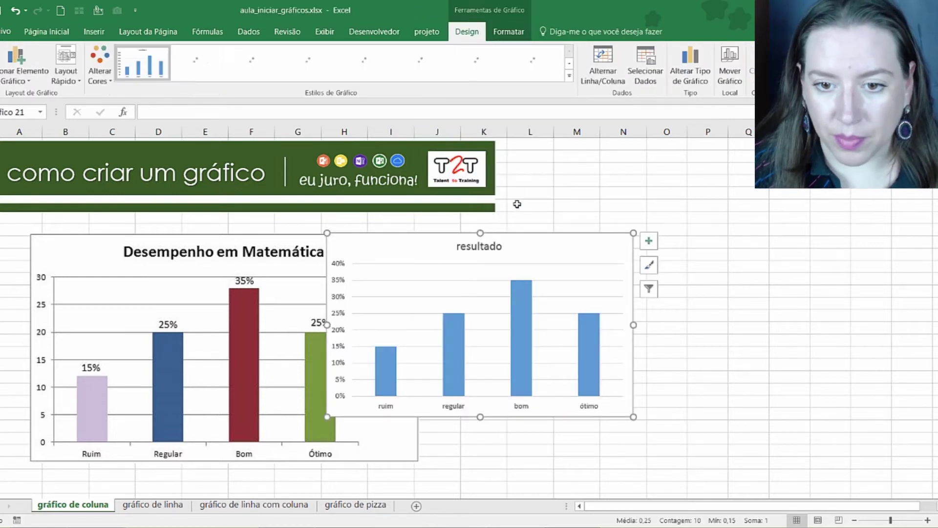
drag(582, 254, 844, 288)
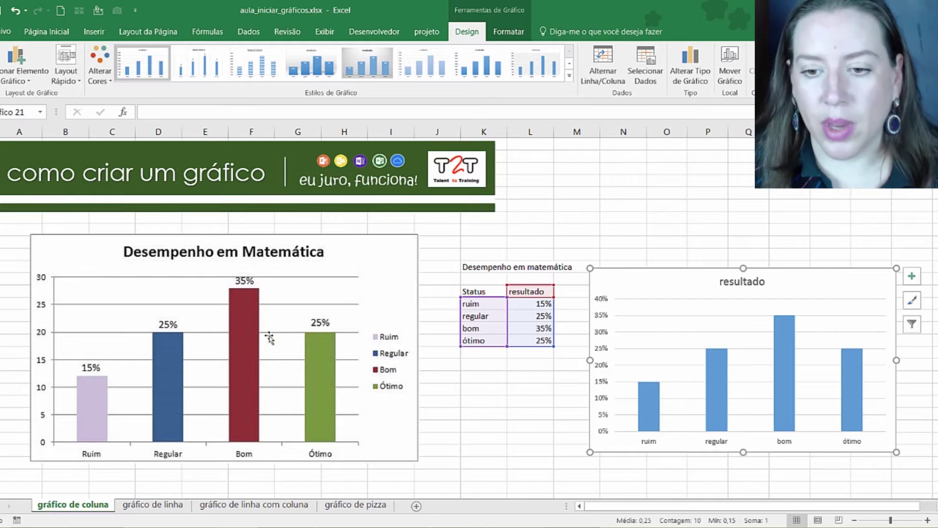
Step: Add data labels to the chart's columns and make the chart taller by extending its upper edge
click(717, 369)
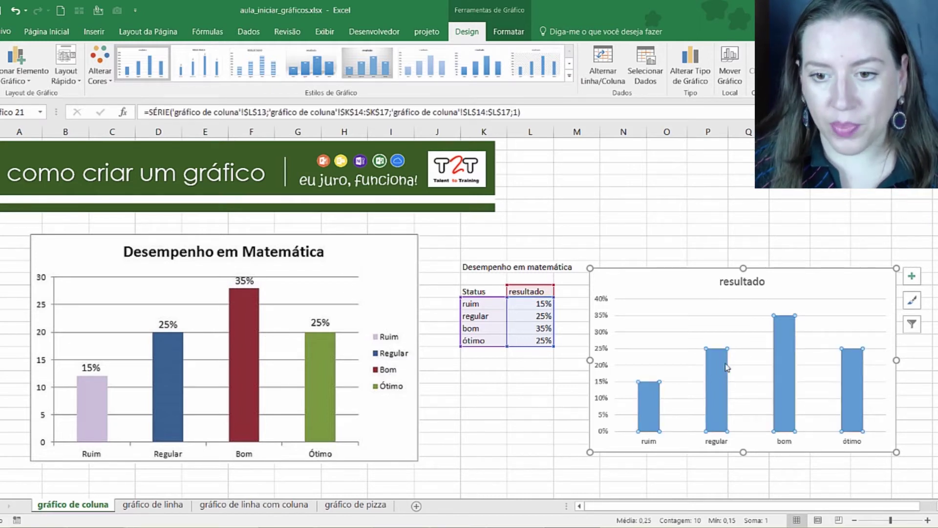
right_click(720, 371)
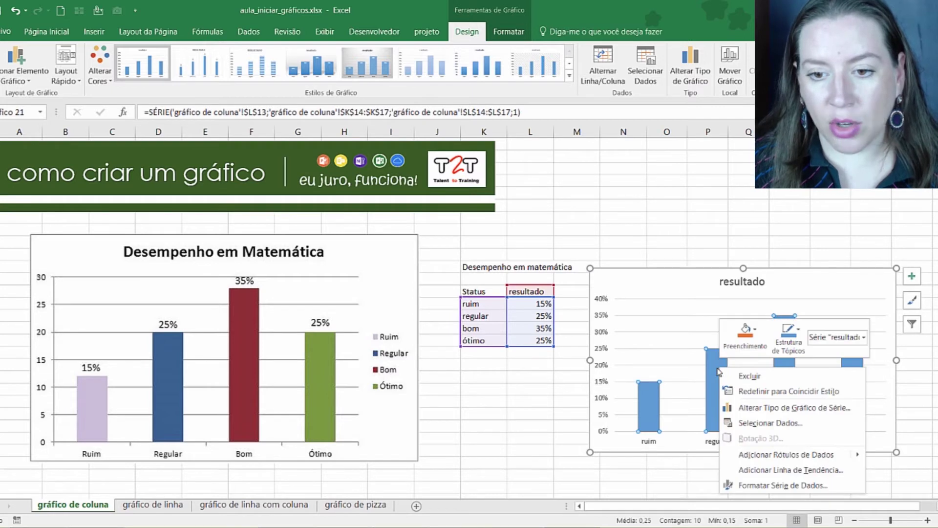
click(763, 454)
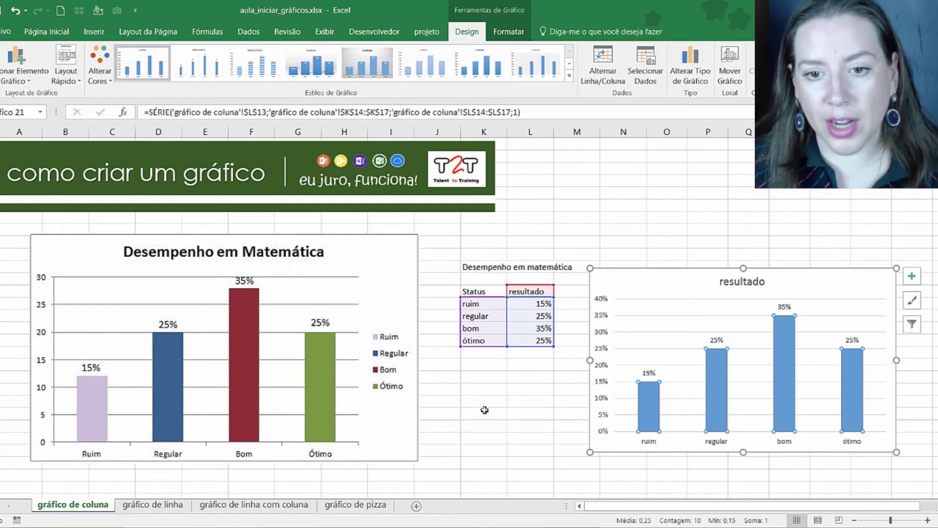
drag(591, 268, 589, 238)
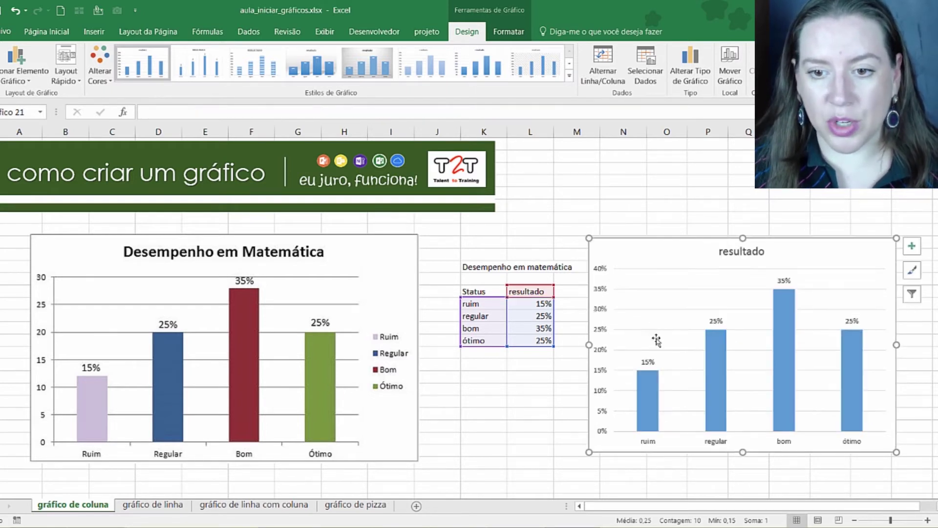
Step: Vary the fill colours by point for the resultado series so each column differs, and close the series formatting
right_click(713, 360)
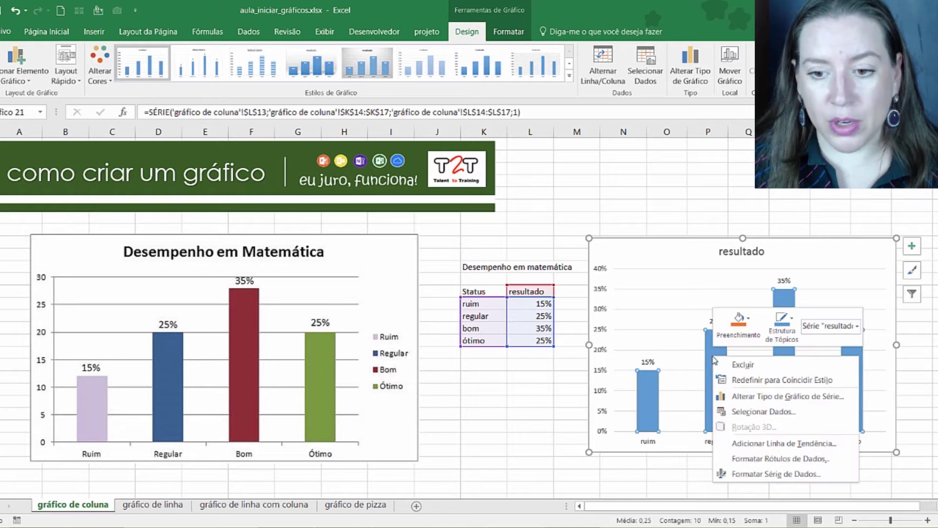
click(759, 475)
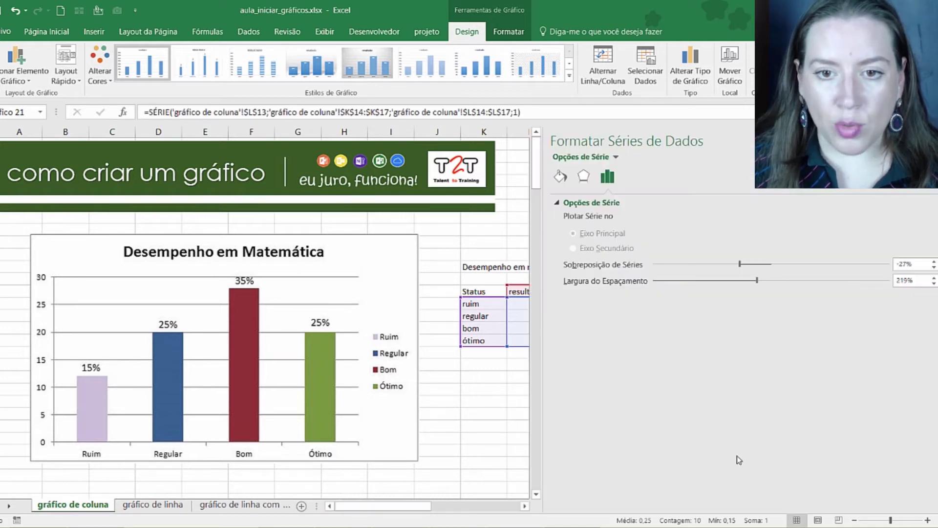
click(561, 177)
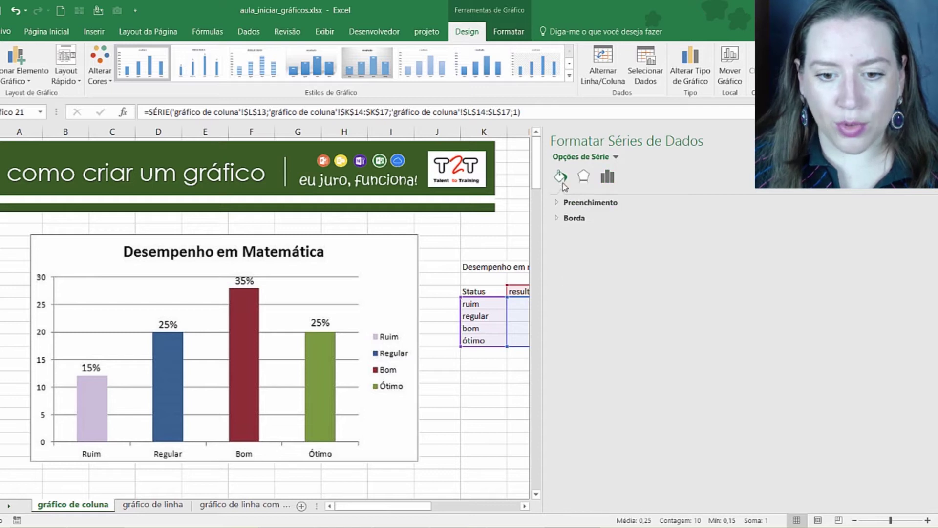
drag(526, 507, 526, 506)
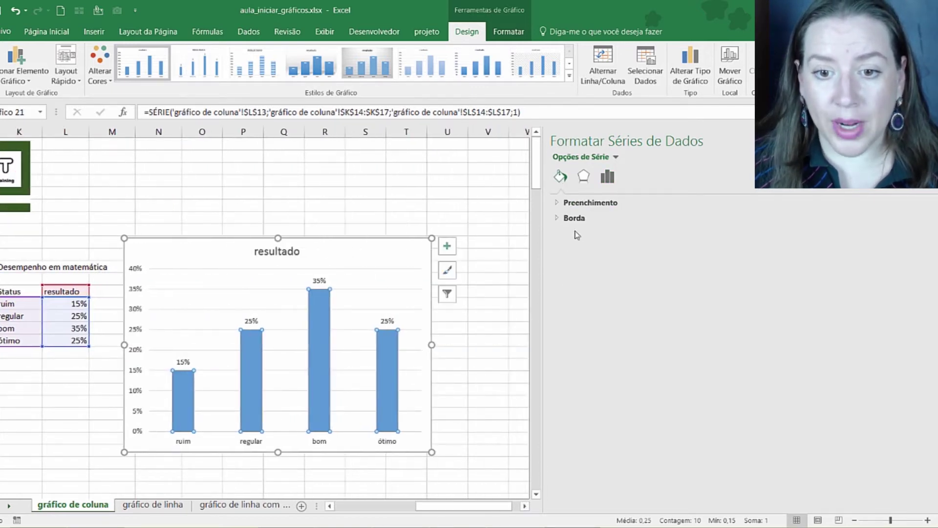
click(558, 204)
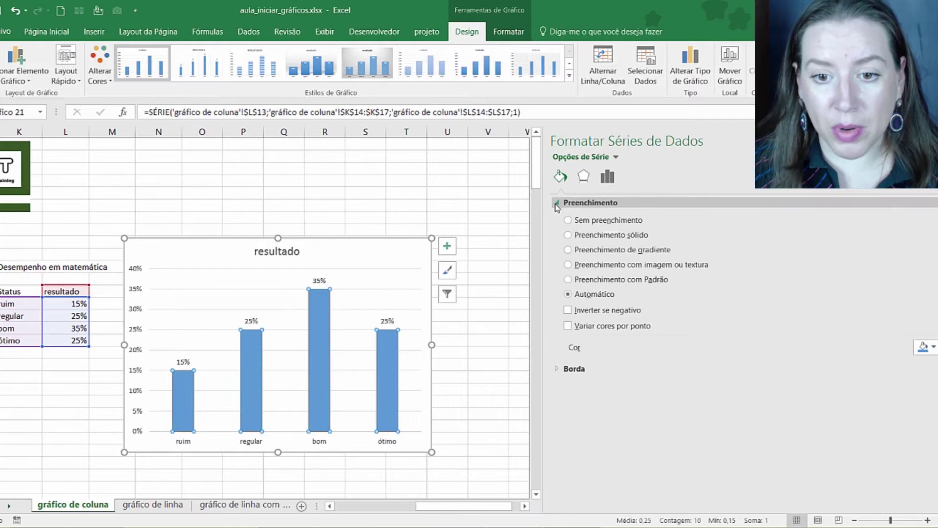
click(568, 326)
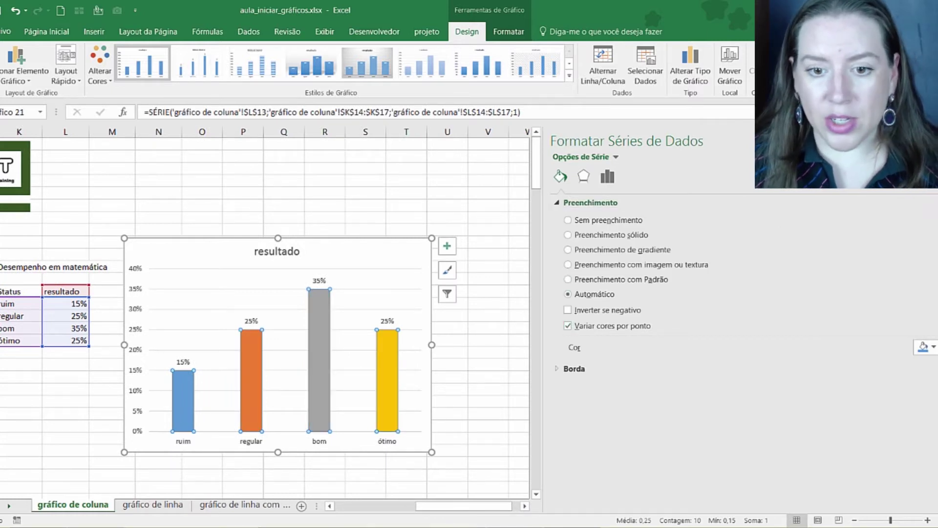
click(933, 141)
click(585, 416)
drag(751, 507, 617, 508)
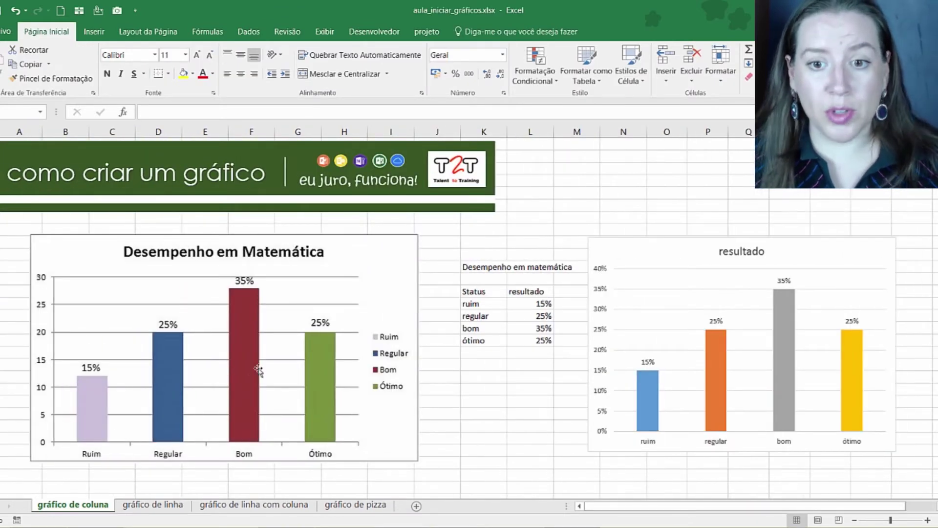
Step: Delete the new chart's vertical axis and make the chart slightly taller by extending its upper and lower edges
click(607, 261)
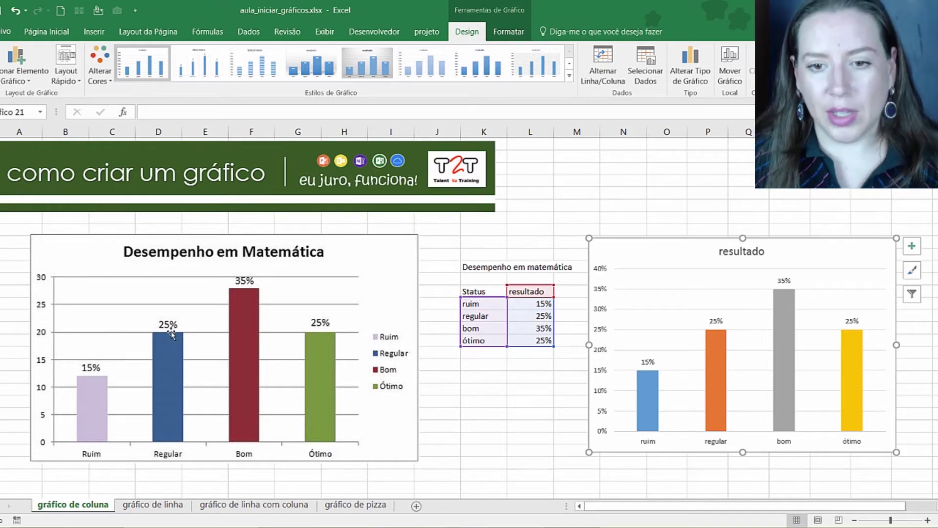
click(604, 274)
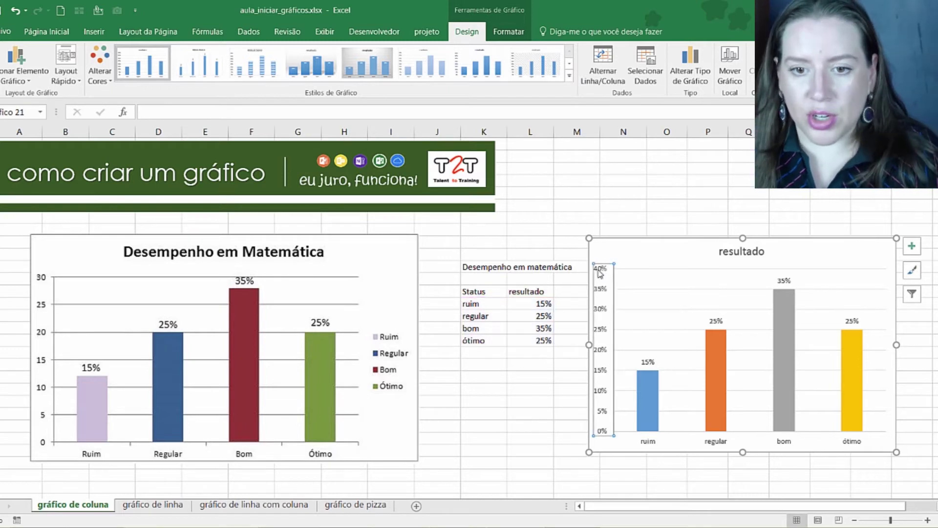
key(Delete)
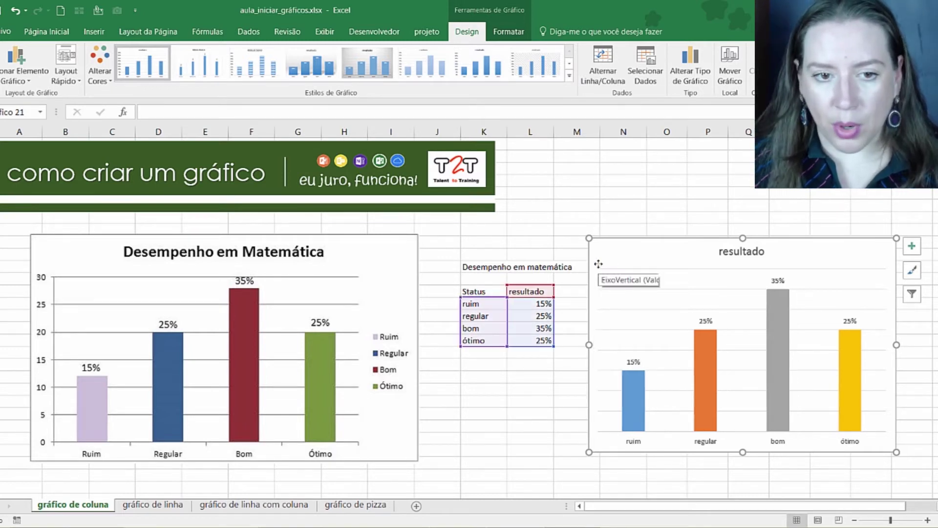
drag(589, 237, 591, 226)
drag(587, 455, 589, 463)
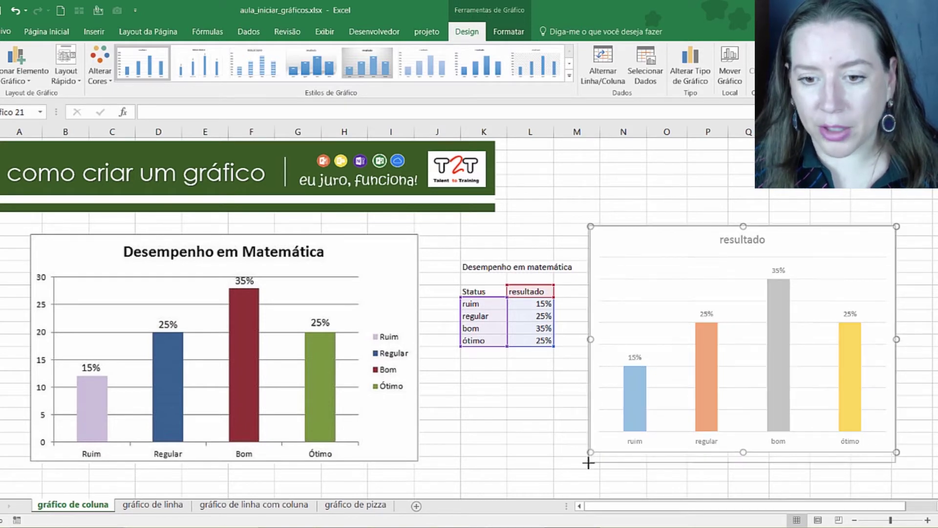
click(635, 454)
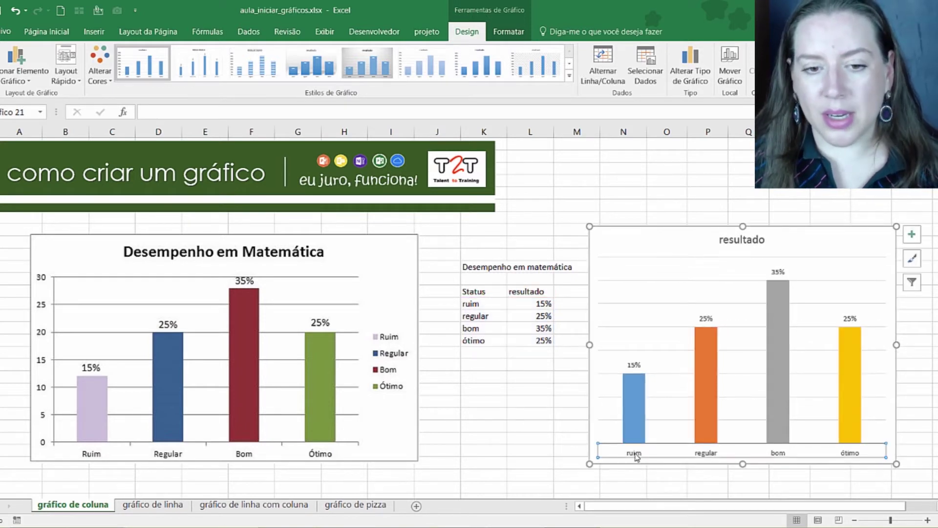
click(525, 449)
click(402, 351)
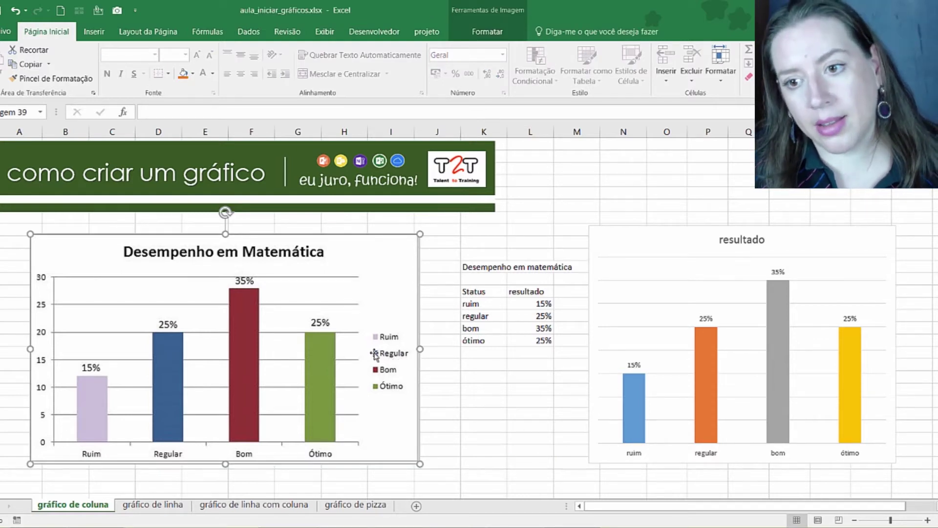
Step: Change the new chart's title to "Desempenho em Matemática"
click(863, 253)
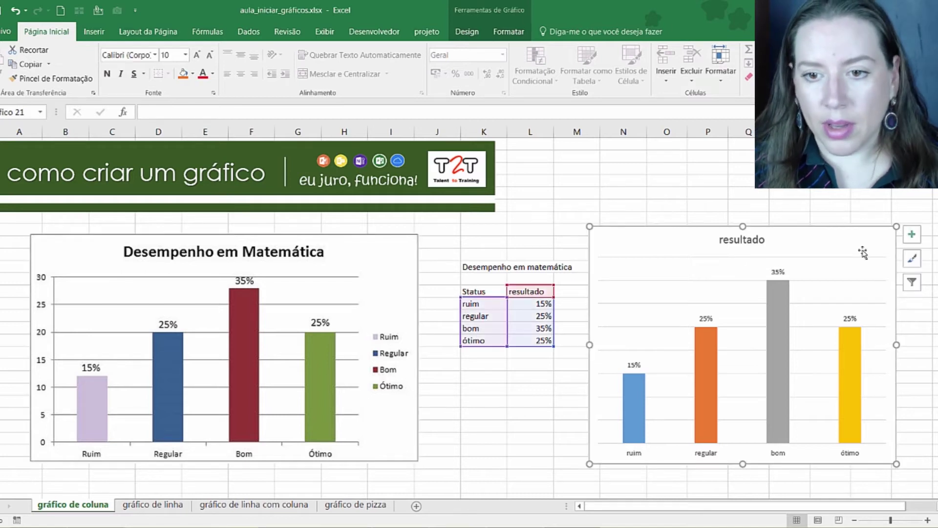
click(731, 240)
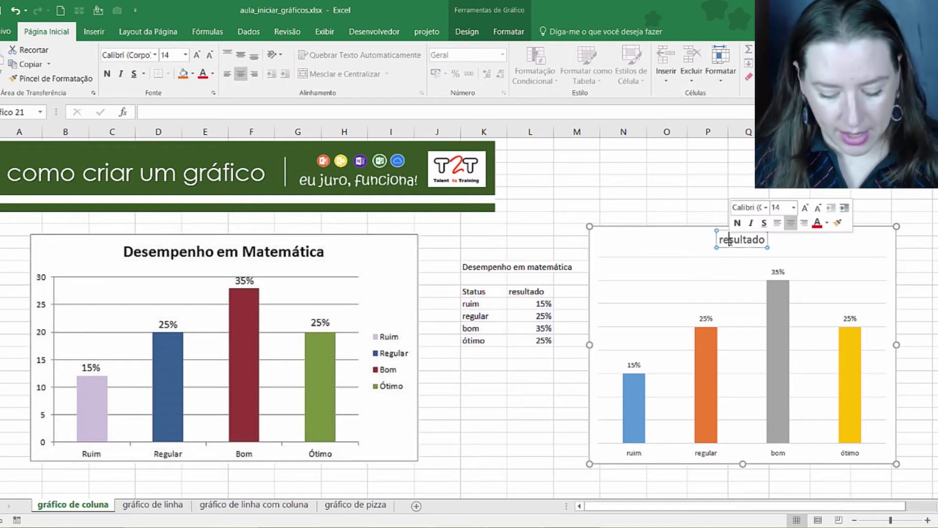
double_click(731, 241)
text(Desempenho)
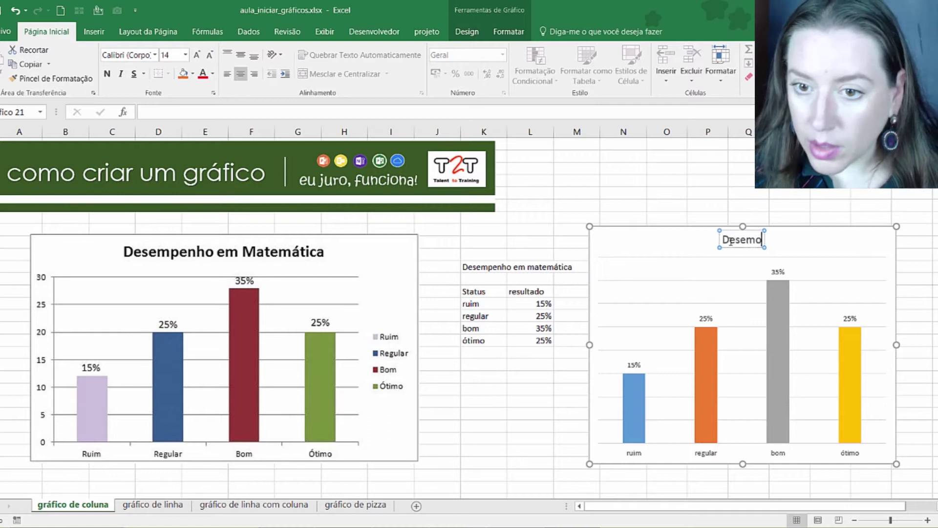
key(BackSpace)
key(BackSpace)
key(BackSpace)
key(BackSpace)
key(BackSpace)
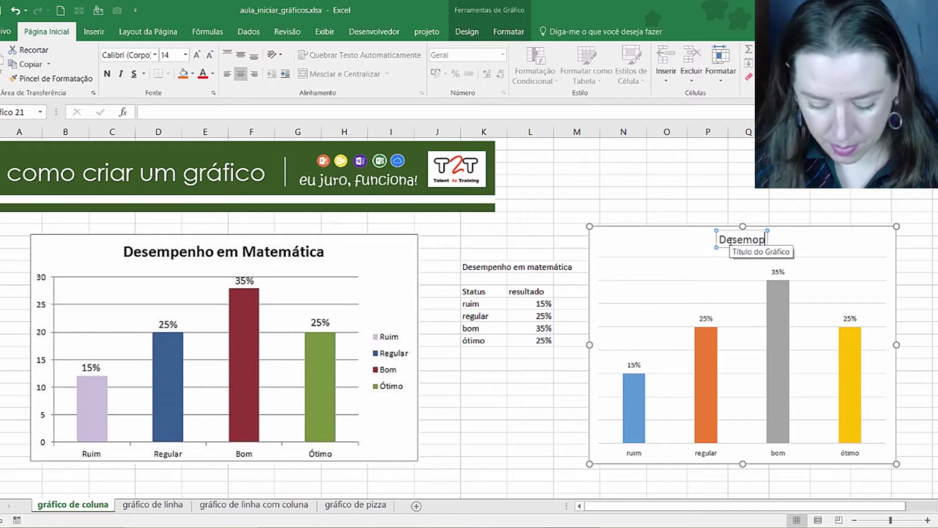
text(penho)
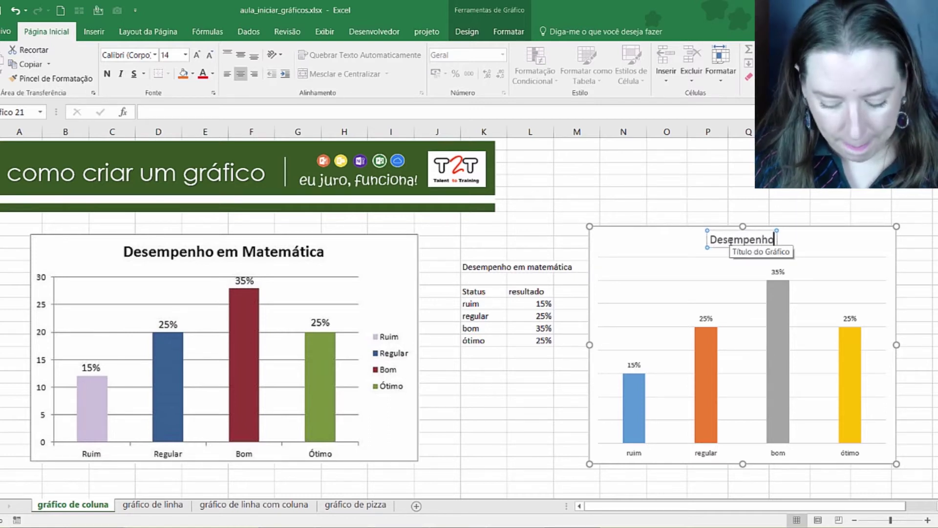
text( em M)
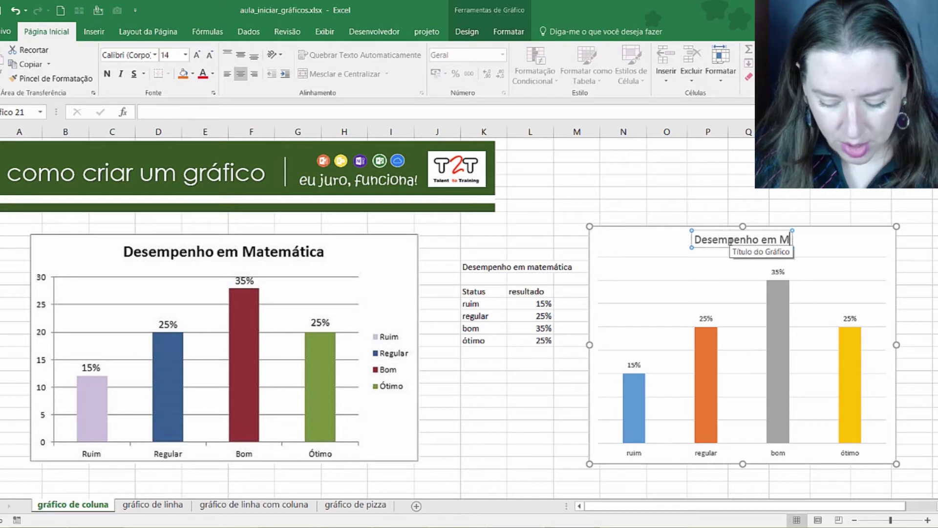
text(atemática)
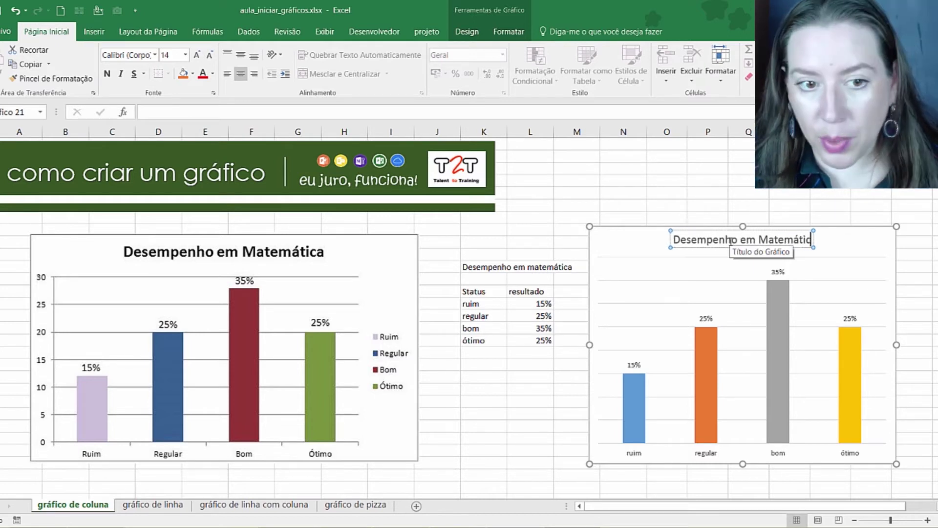
click(684, 209)
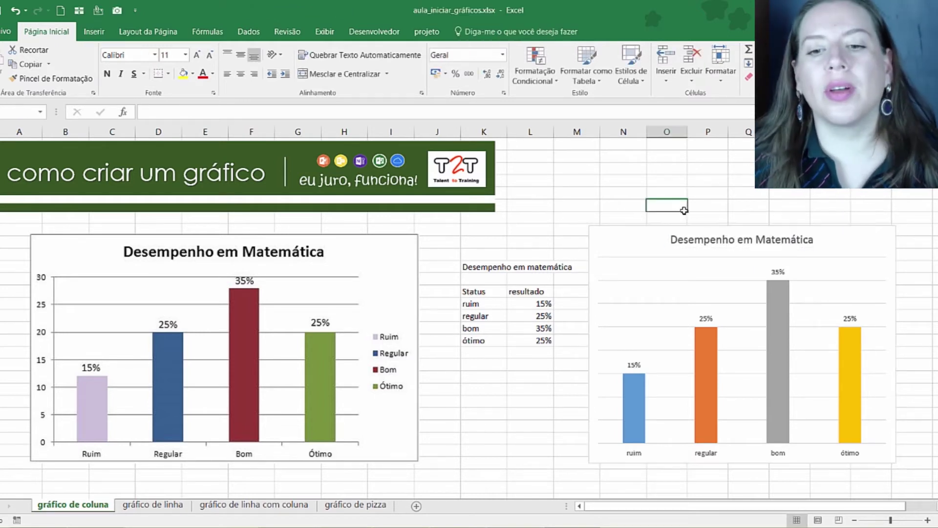
click(606, 246)
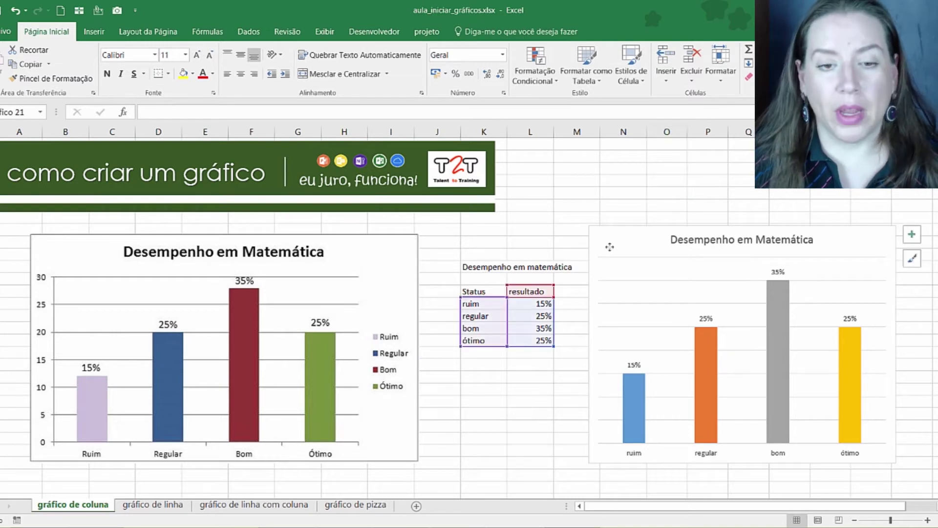
click(417, 262)
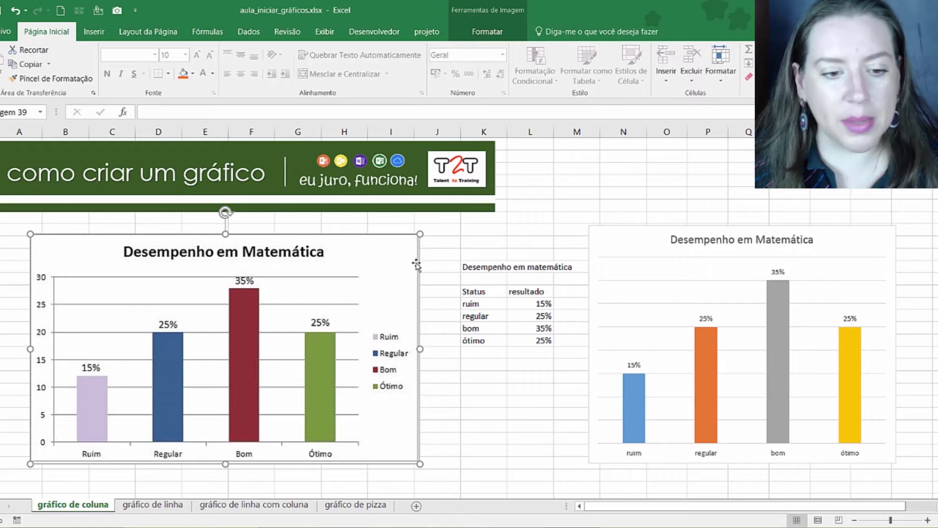
click(138, 477)
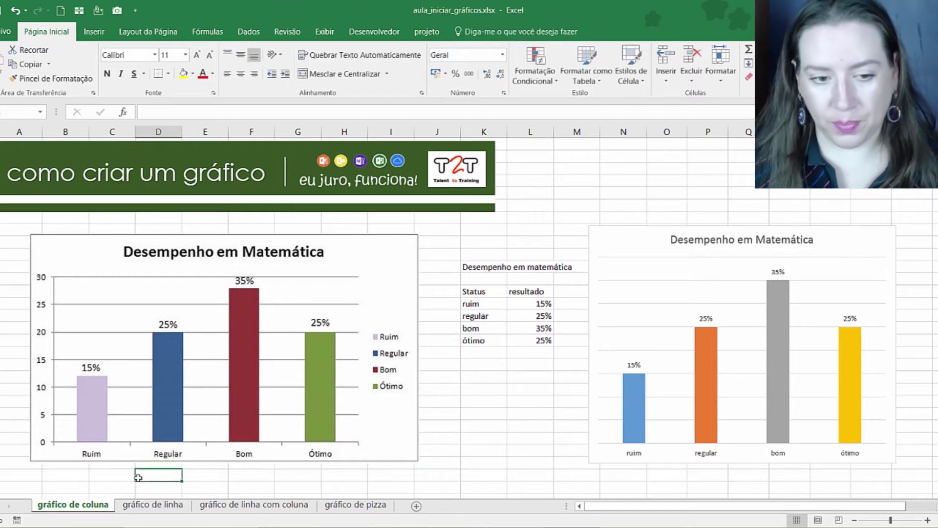
Step: Switch to the "gráfico de linha" sheet and enter the heading "Rede social" in column L, beside the sample chart
click(147, 506)
click(192, 315)
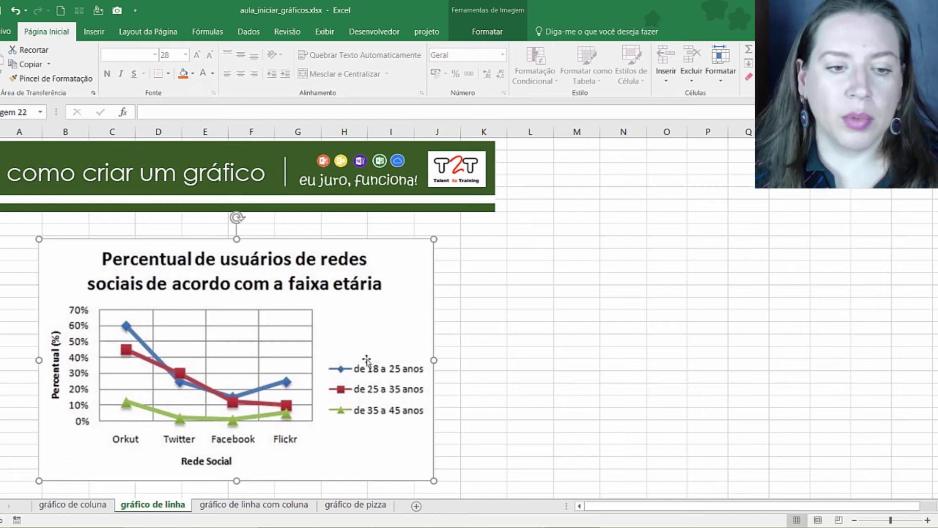
click(551, 351)
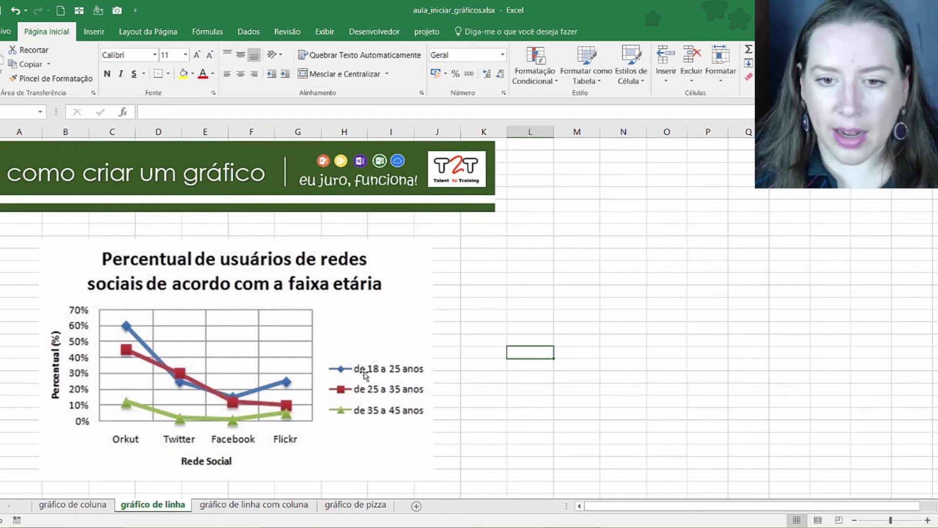
click(529, 258)
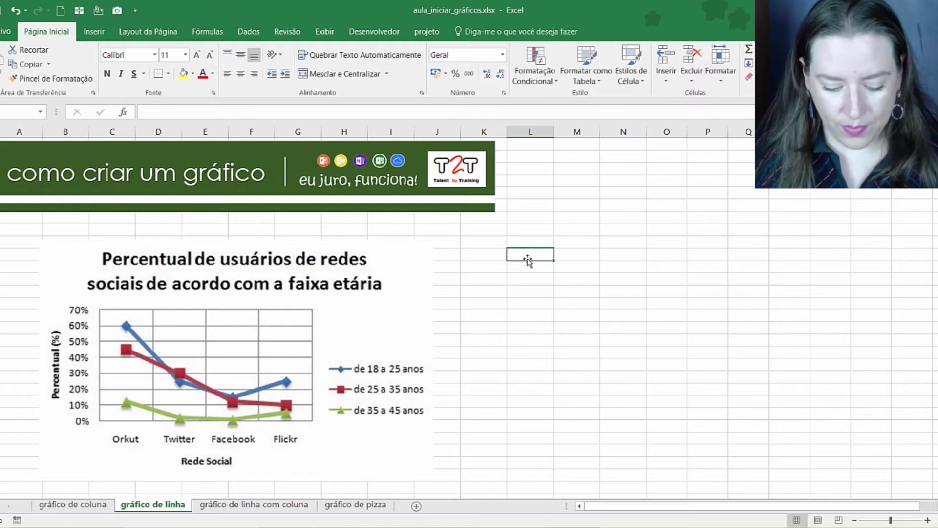
text(Rede social)
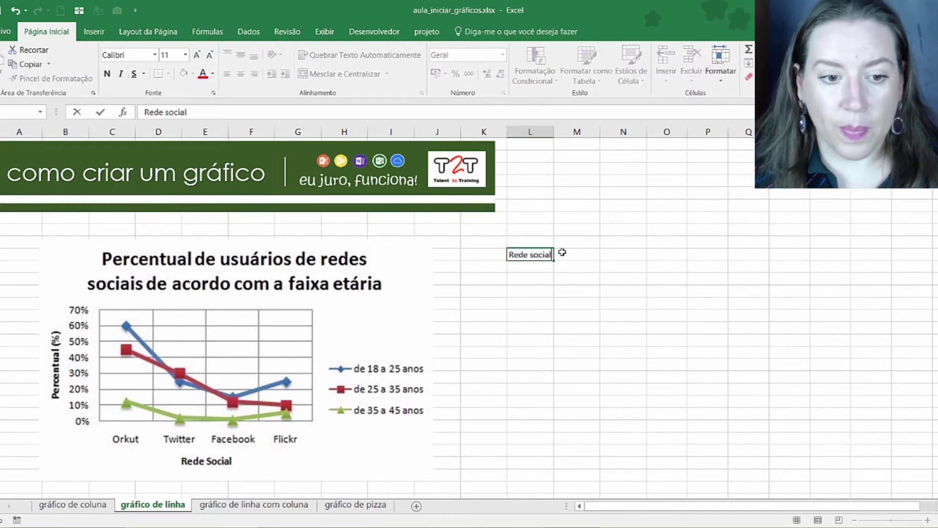
key(Return)
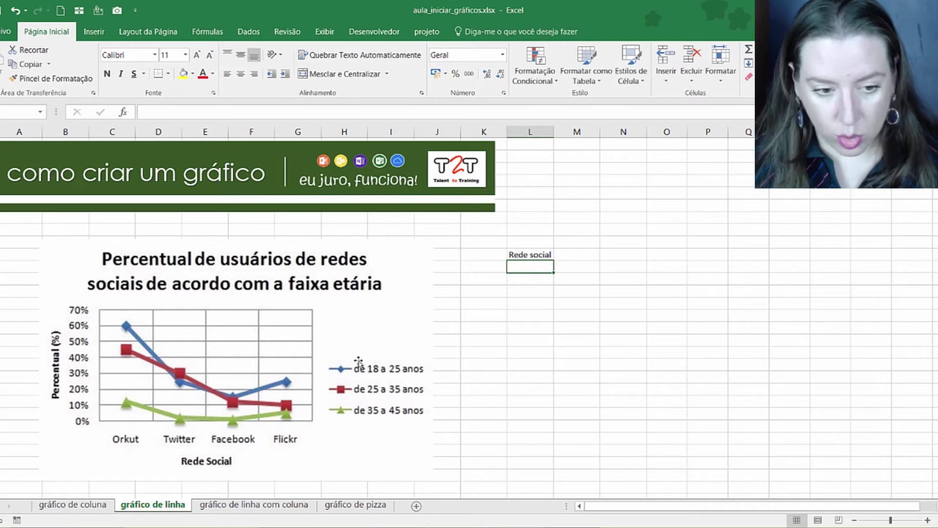
Step: List Orkut, Twitter and Facebook in consecutive cells under the "Rede social" heading
text(Orkut)
key(Return)
text(Twi)
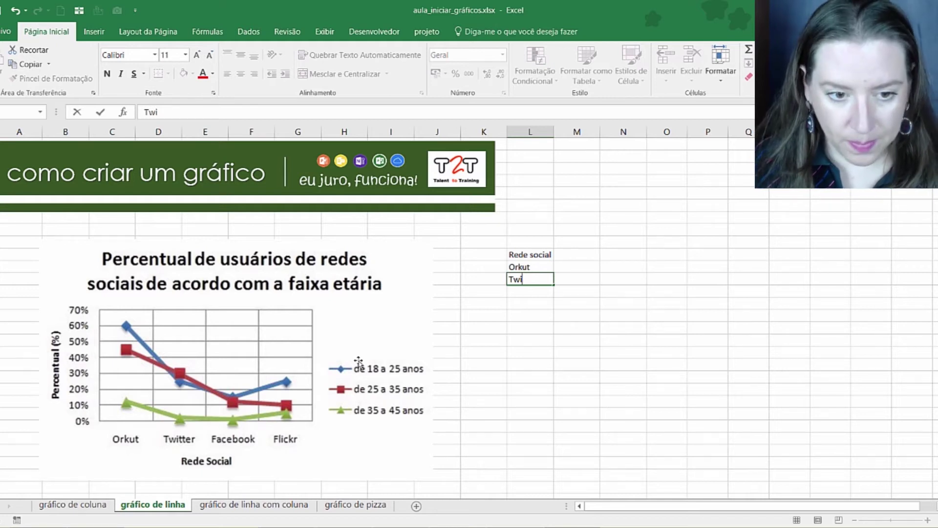
text(tter)
key(Return)
text(Facebook)
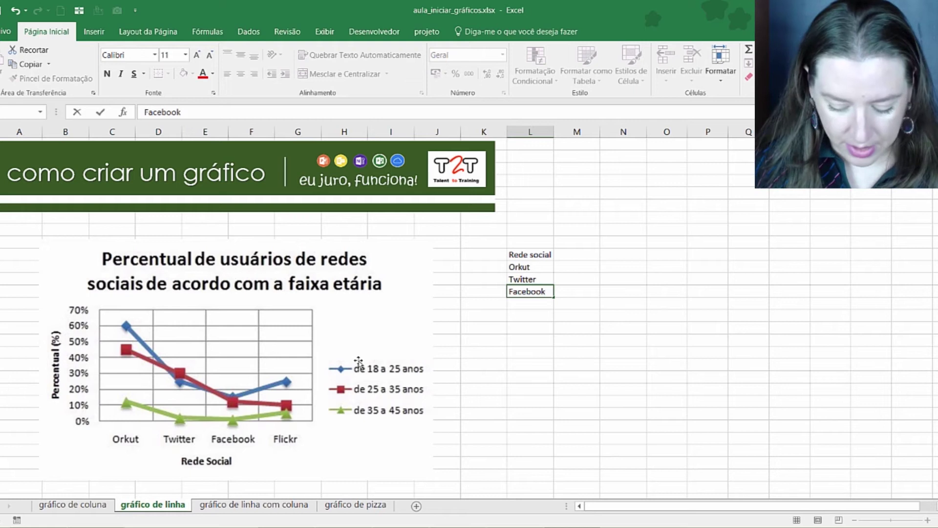
key(Return)
Step: Add "Flickr" in the cell below Facebook, matching the spelling in the sample chart
text(Flirc)
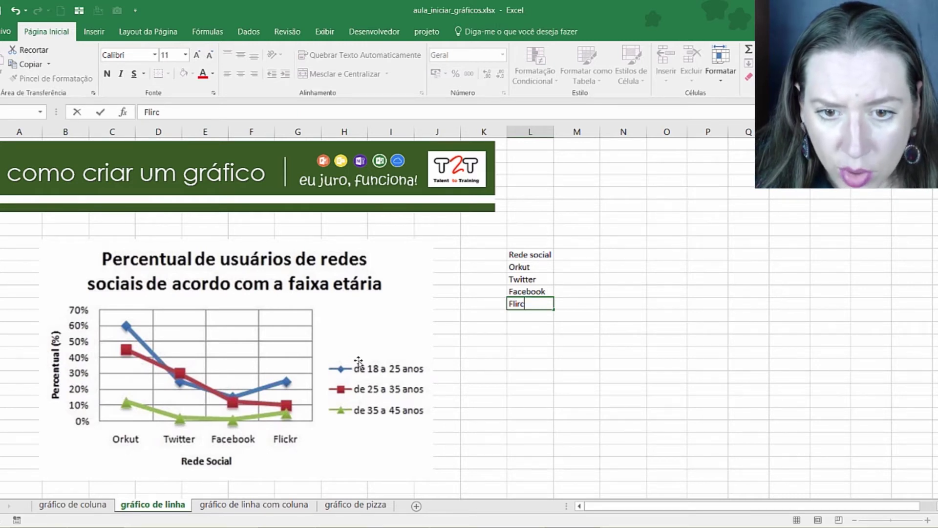
key(BackSpace)
key(BackSpace)
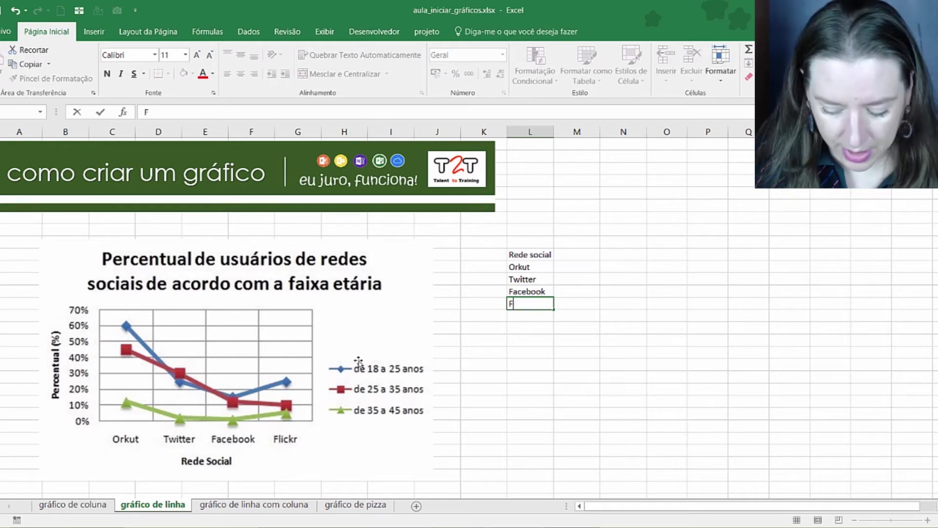
text(lirc)
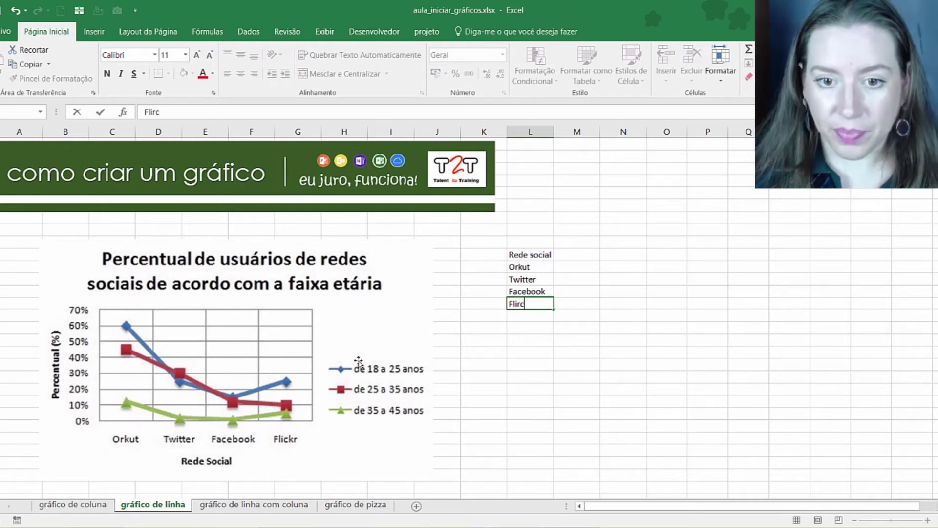
text(k)
key(Return)
click(546, 304)
text(Flç)
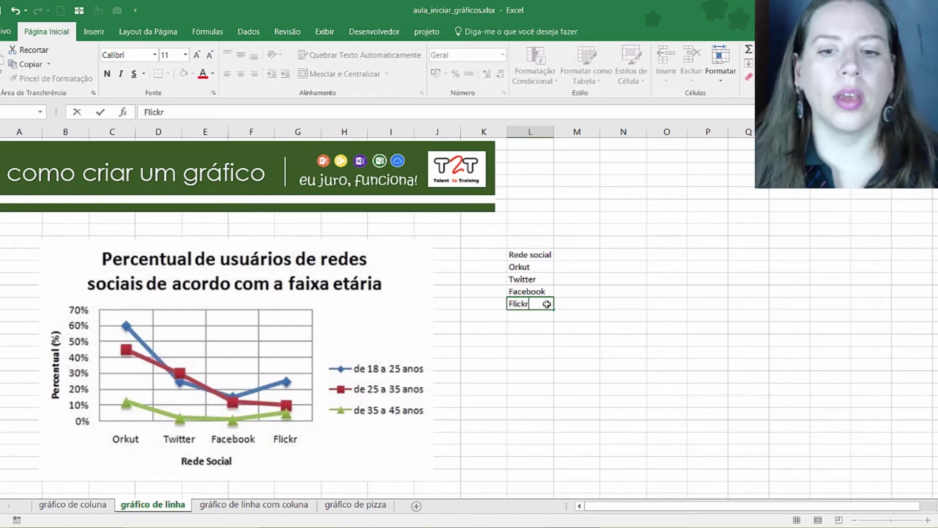
Step: Widen column L slightly and enter the age-group heading "35 a 45" in the cell beside "Rede social"
key(Return)
drag(554, 131, 566, 132)
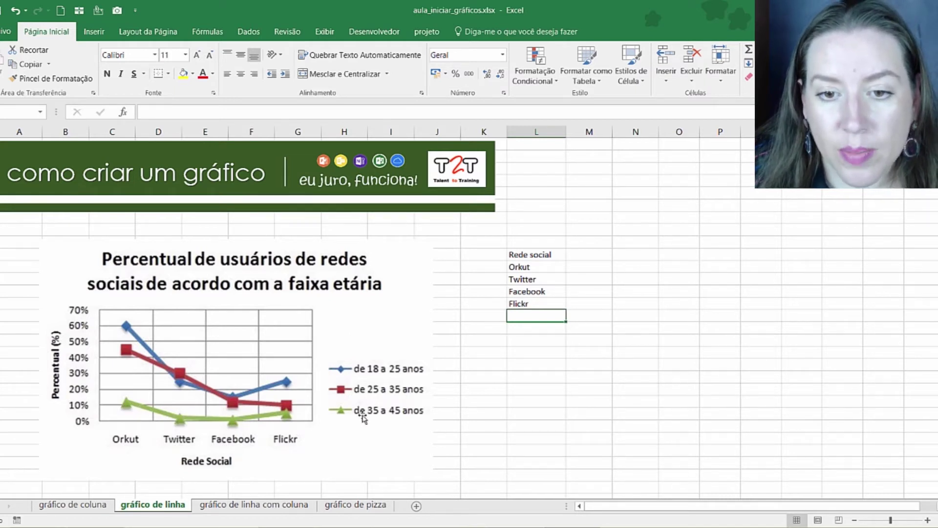
click(571, 262)
click(575, 258)
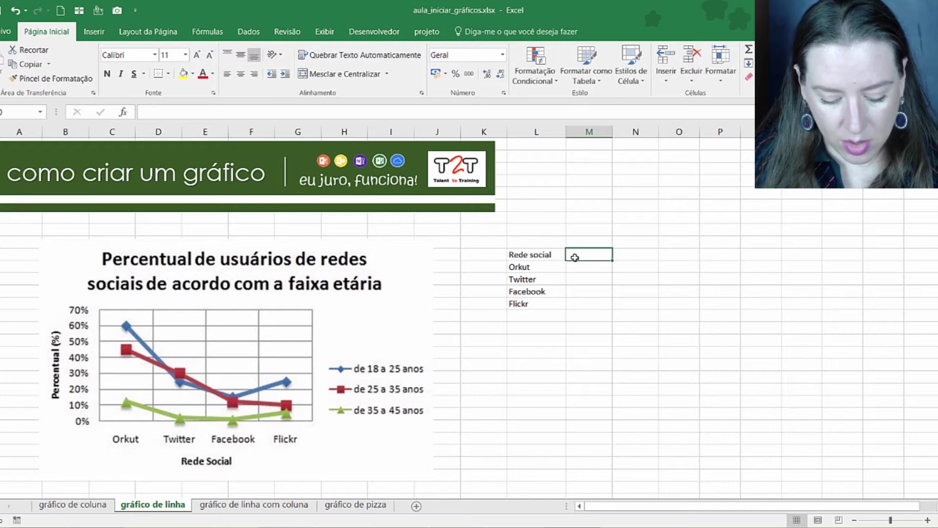
text(35 a)
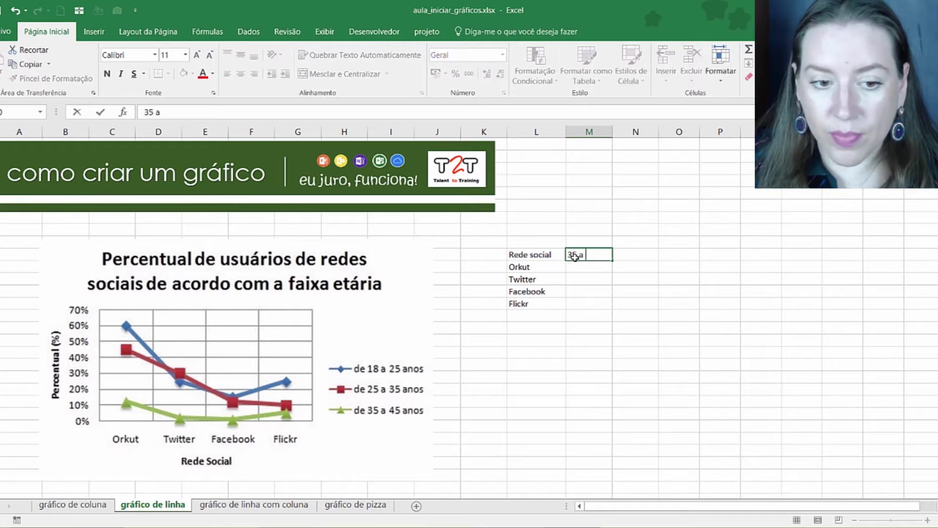
text( 45)
key(Return)
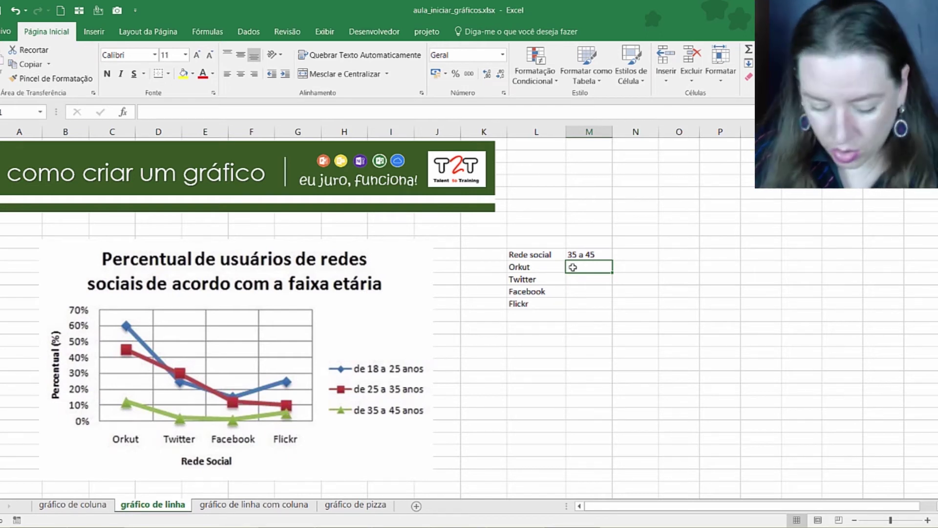
Step: Fill the "35 a 45" column with 10% for Orkut, 2% for Twitter, 1% for Facebook and 5% for Flickr
text(10%)
key(Return)
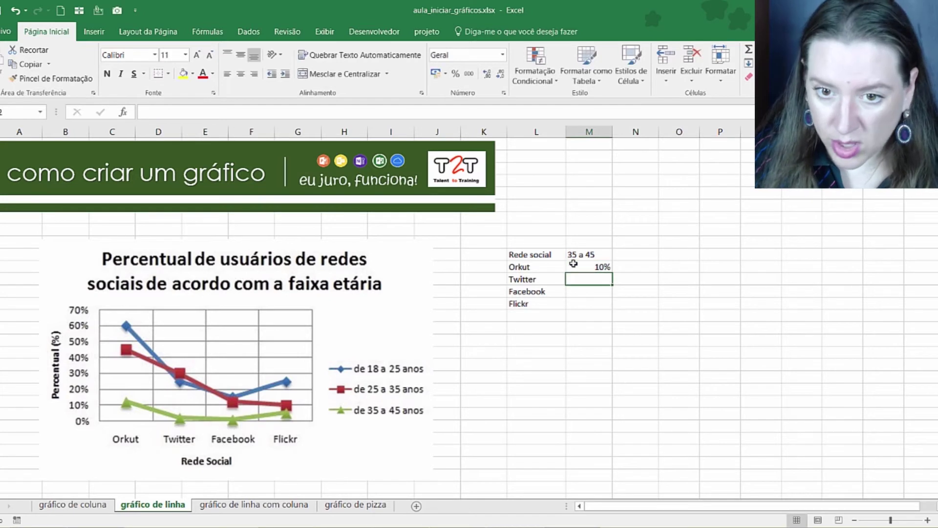
text(2%)
key(Return)
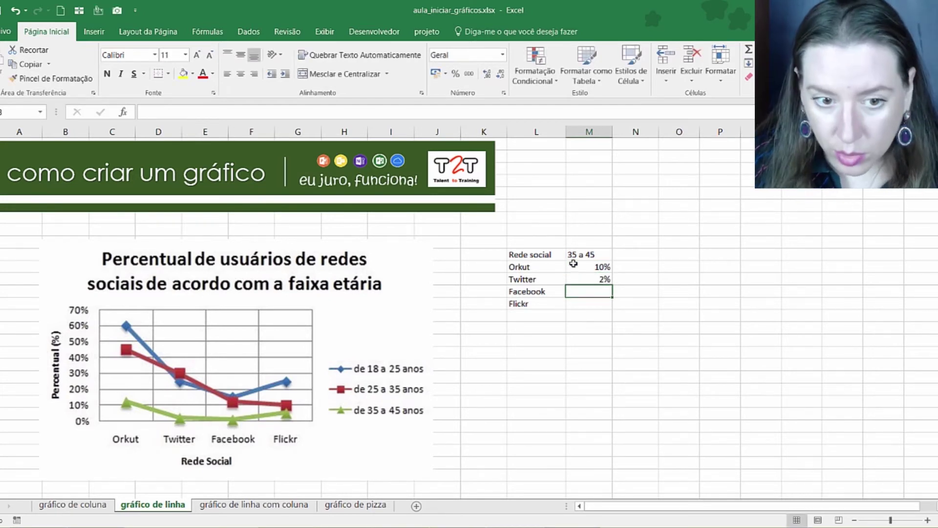
text(1%)
key(Return)
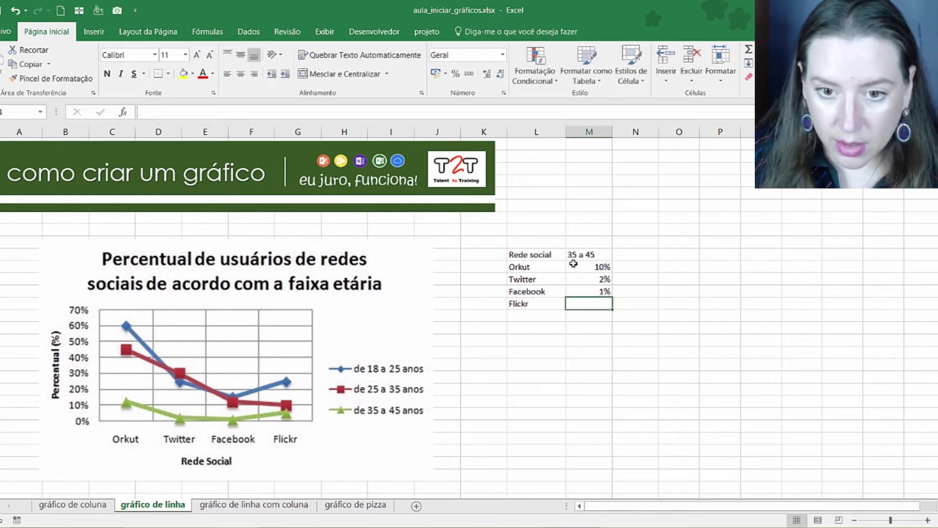
text(5%)
key(Return)
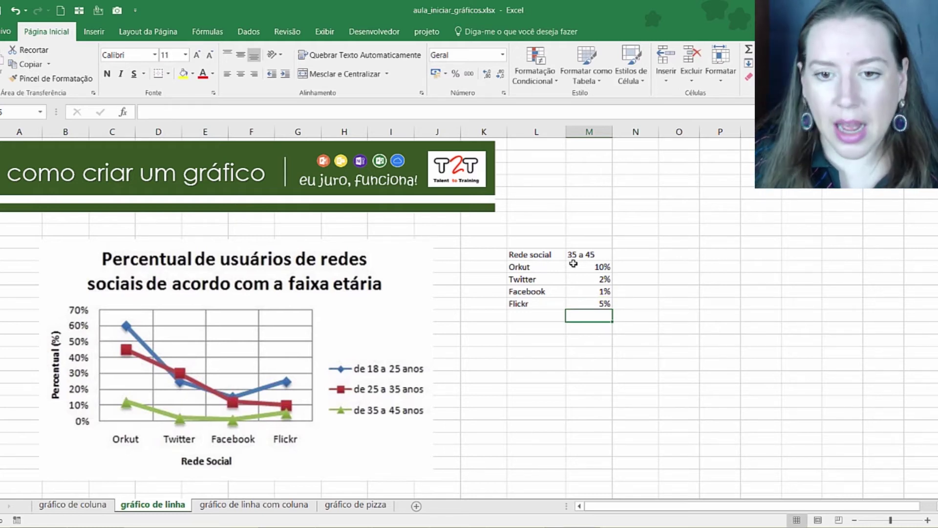
Step: Add the column heading "25 a 35" in column N of the social-network table
click(635, 254)
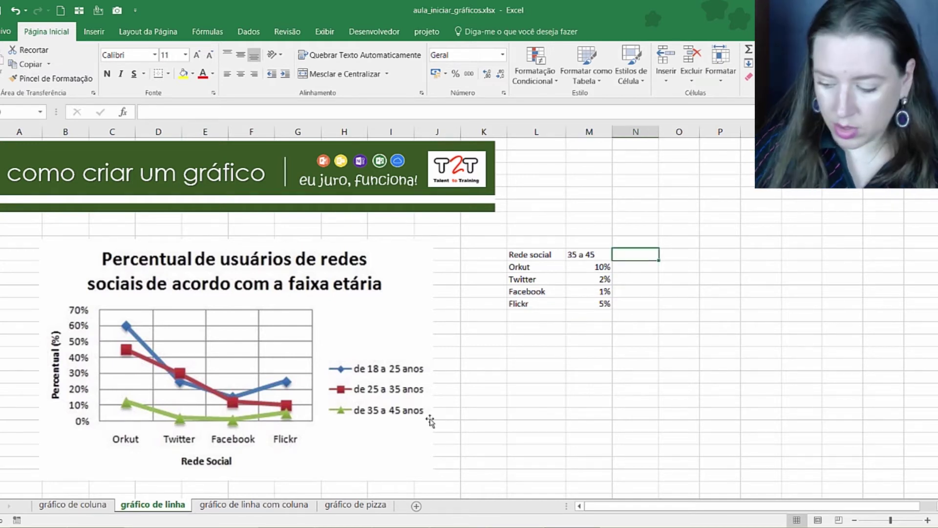
text(25 a 35)
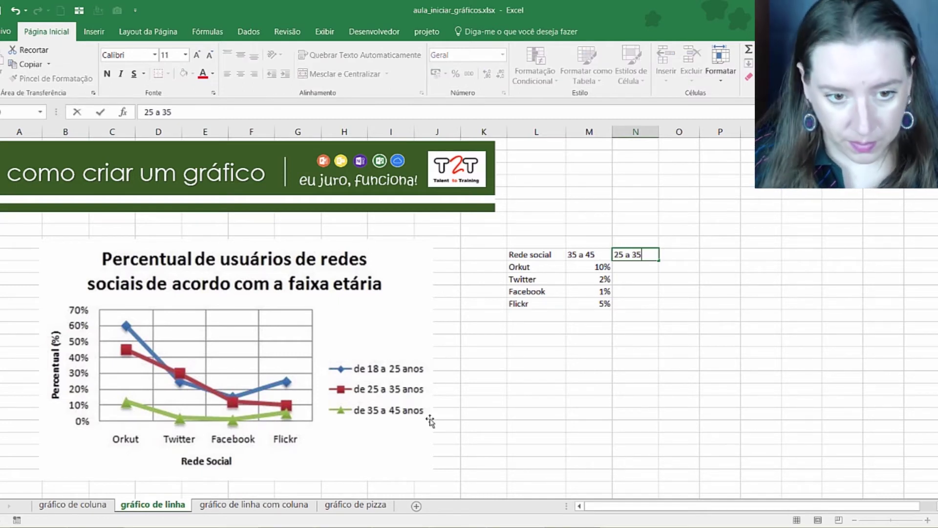
key(Return)
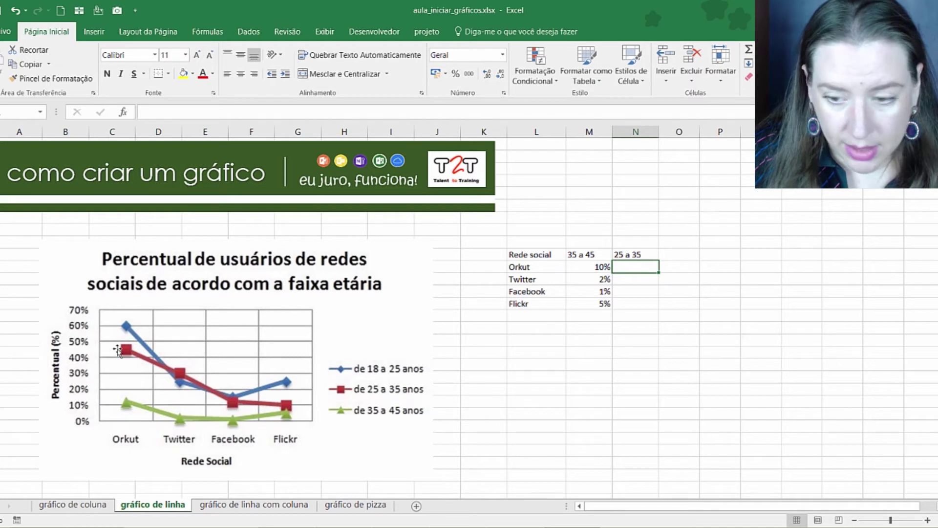
Step: Fill the "25 a 35" column with 45% for Orkut, 30% for Twitter, 10% for Facebook and 8% for Flickr
text(45)
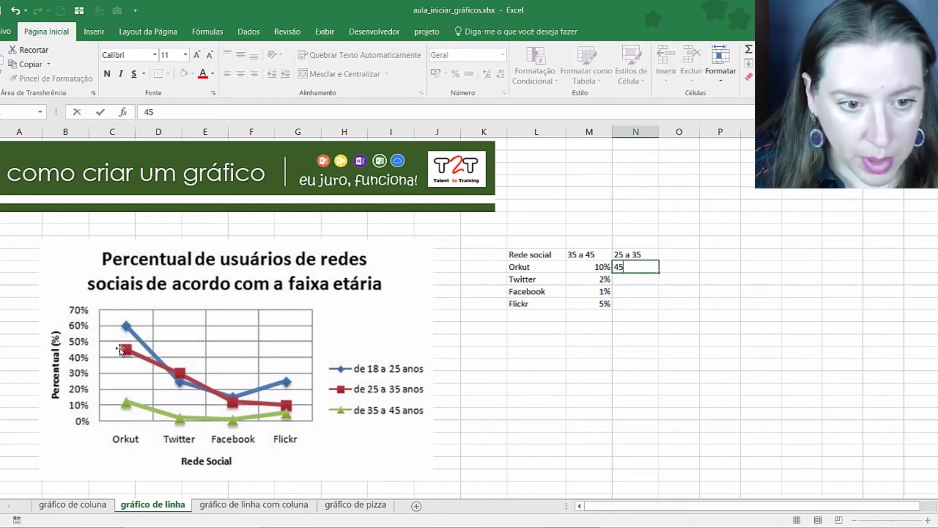
text(%)
key(Return)
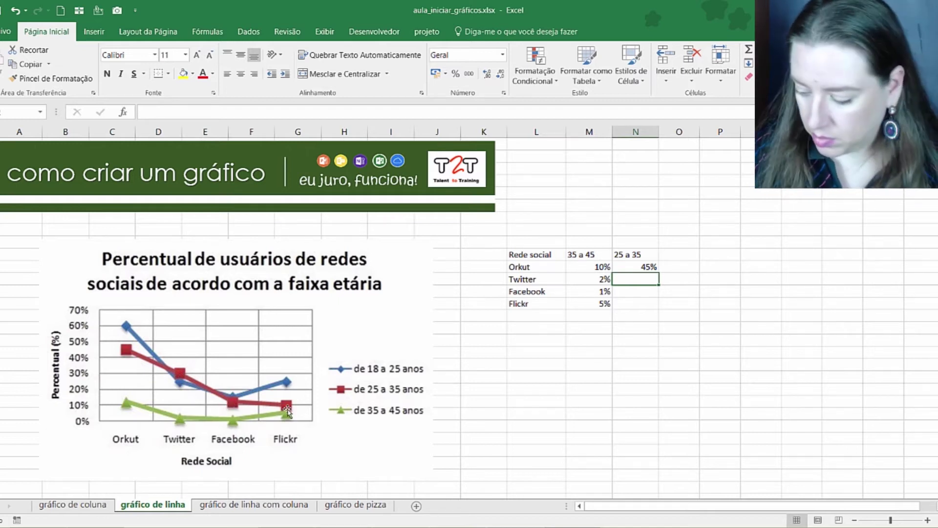
text(30%)
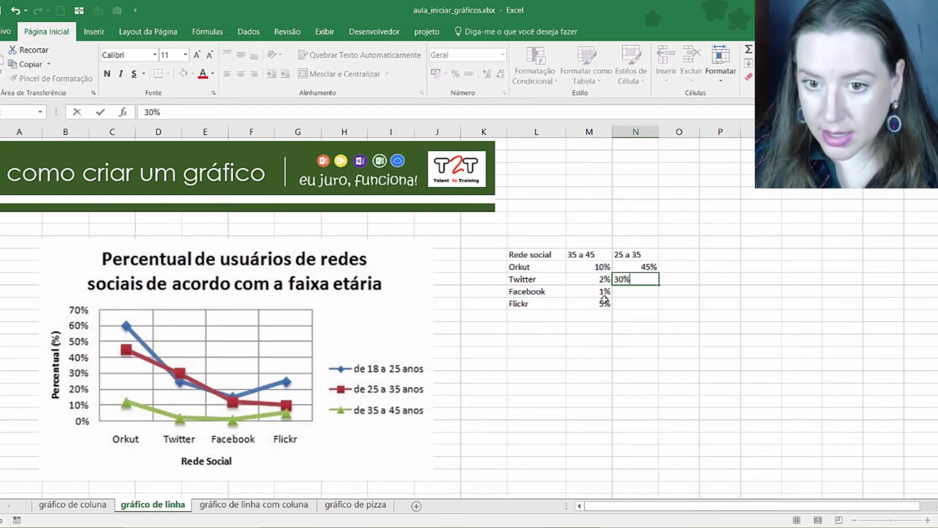
key(Return)
text(41)
key(BackSpace)
key(BackSpace)
text(10)
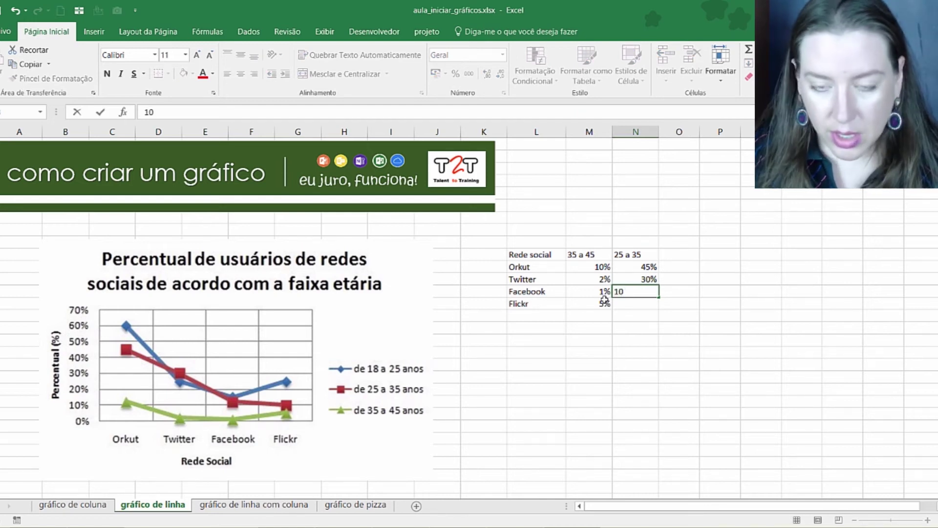
key(Return)
text(8)
key(Return)
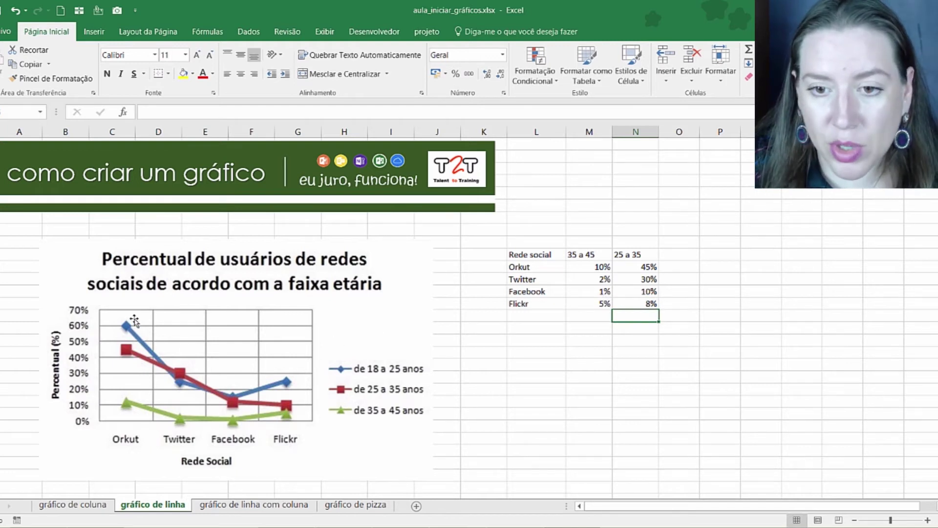
Step: Add the column heading "18 a 25" in column O of the social-network table
click(670, 255)
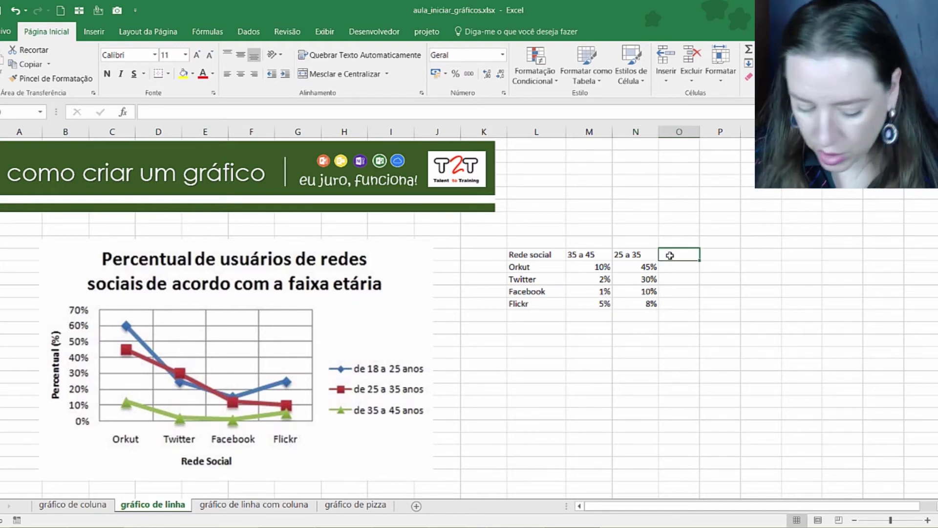
text(18 a 25 anos)
key(BackSpace)
key(BackSpace)
key(BackSpace)
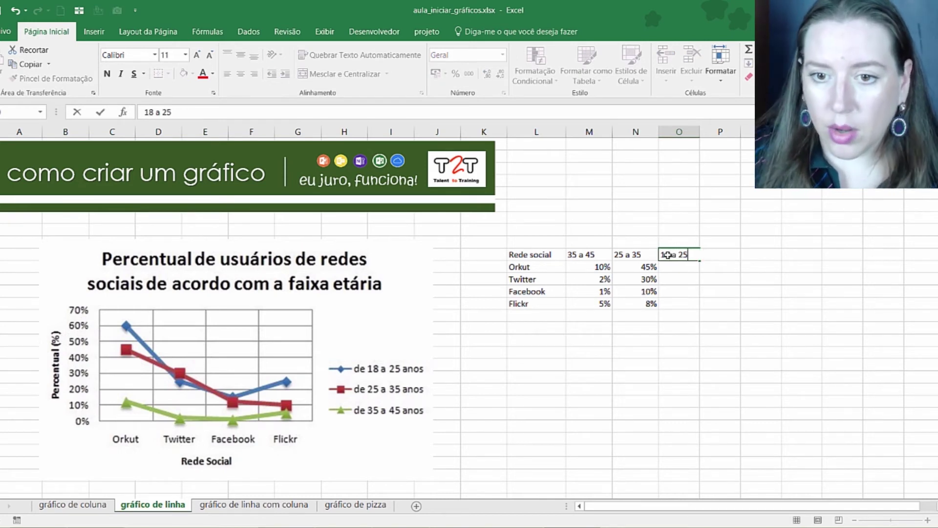
key(Return)
Step: Fill the "18 a 25" column with 60% for Orkut, 25% for Twitter, 15% for Facebook and 25% for Flickr
click(673, 278)
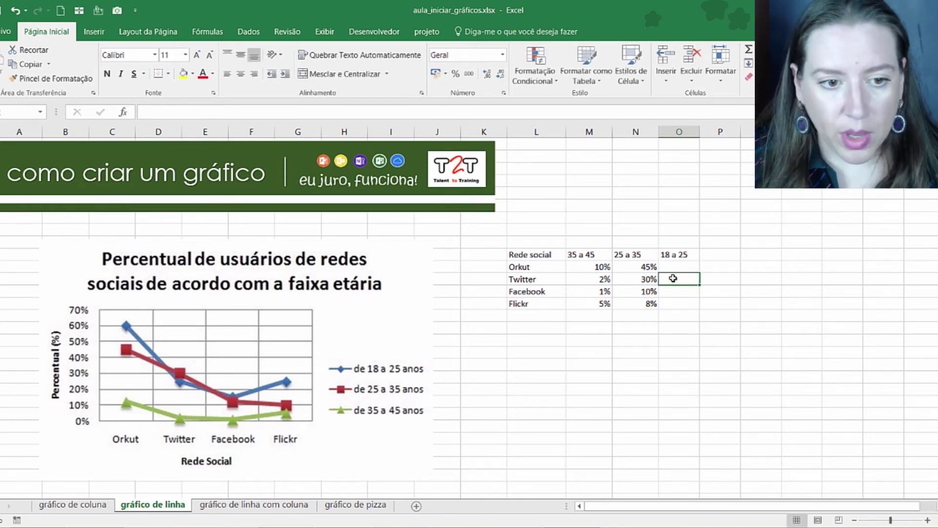
click(675, 265)
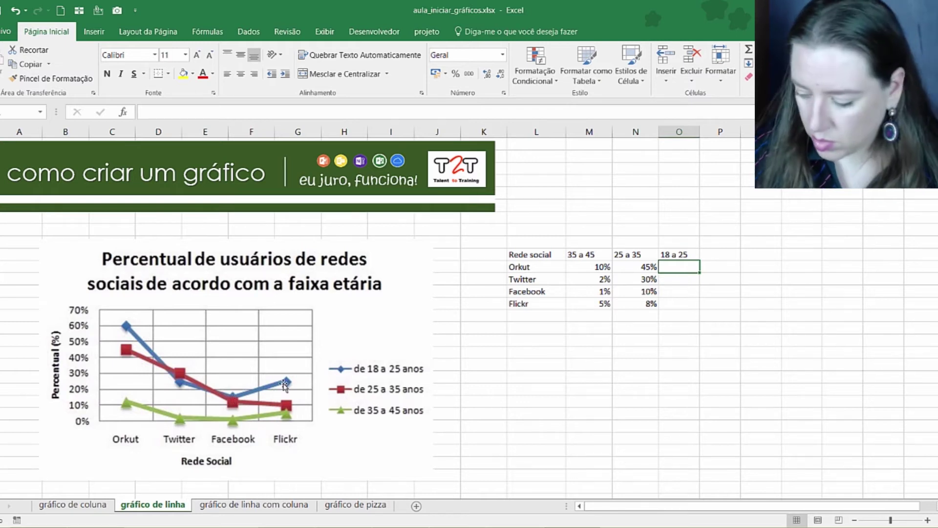
text(60)
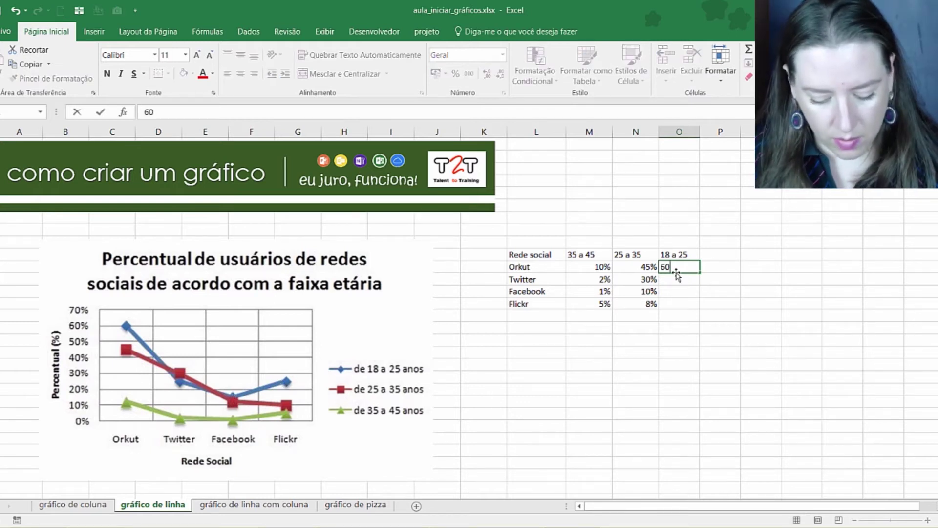
key(Return)
text(25)
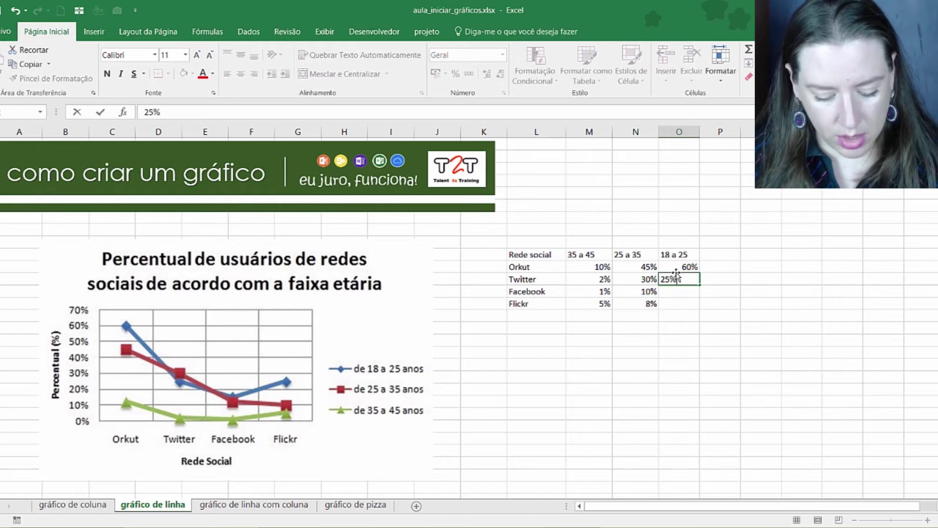
key(Return)
text(15)
key(Return)
text(25)
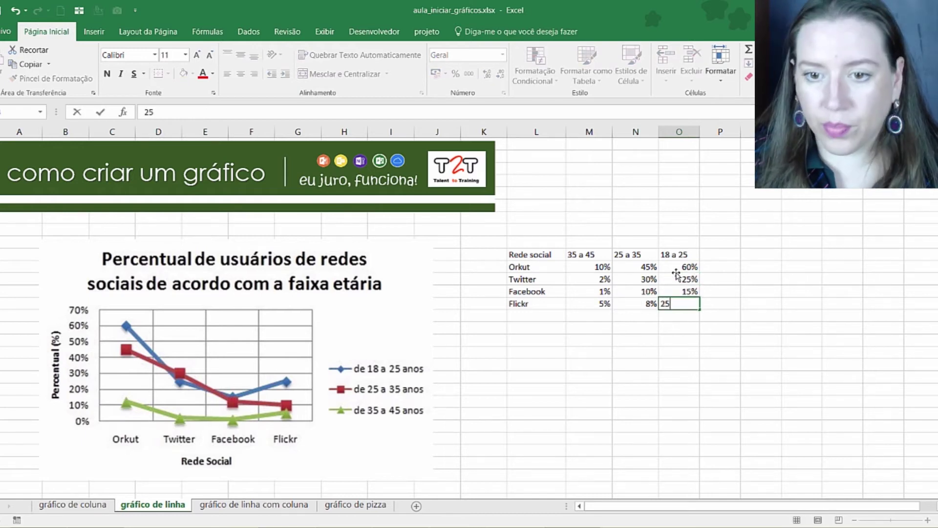
key(Return)
click(631, 340)
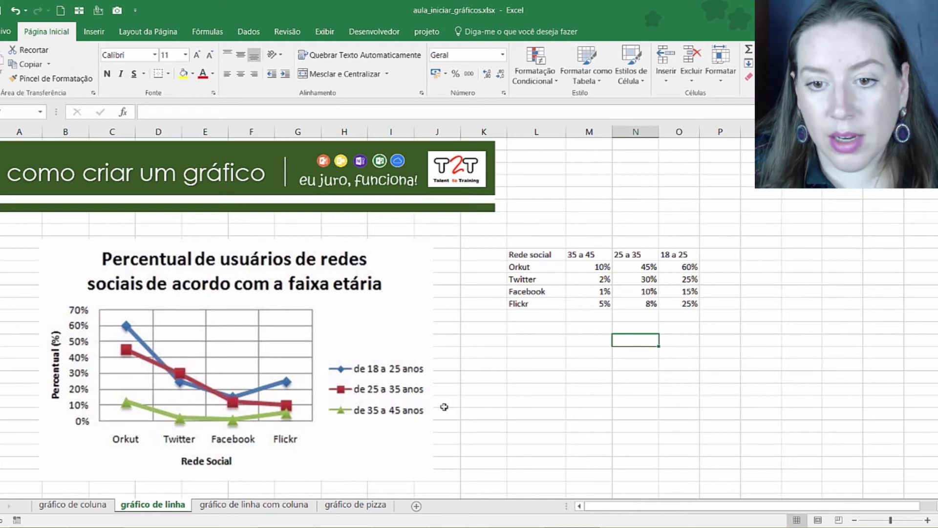
Step: Insert a 2D line chart with markers from the whole social-network table, including its headings
click(537, 255)
drag(537, 255, 674, 305)
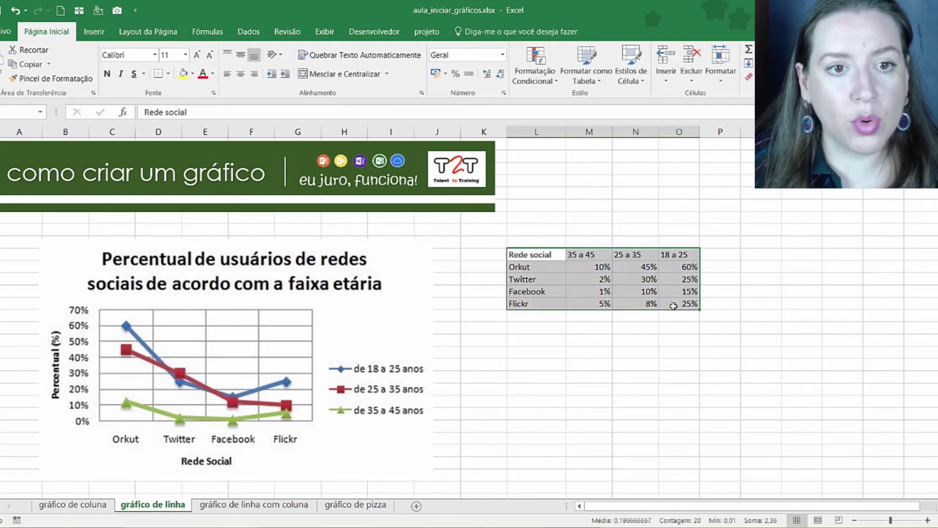
click(93, 31)
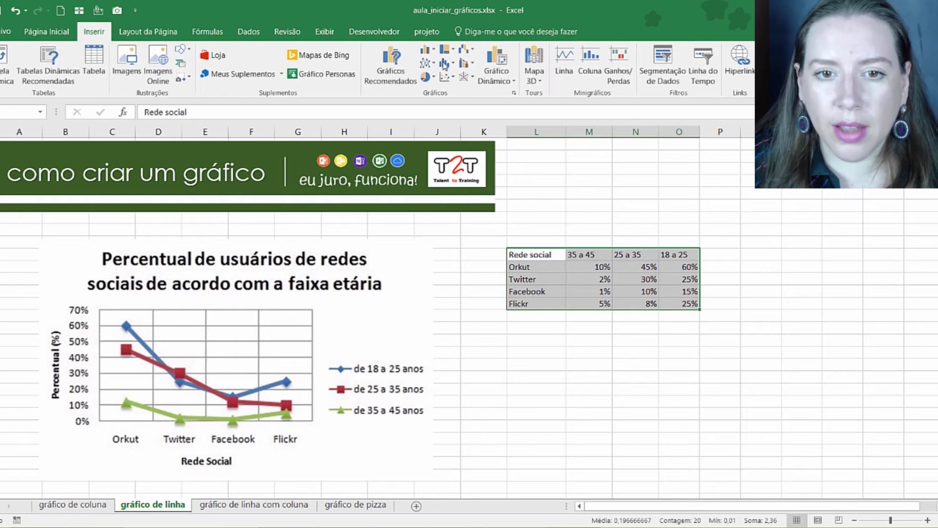
click(425, 62)
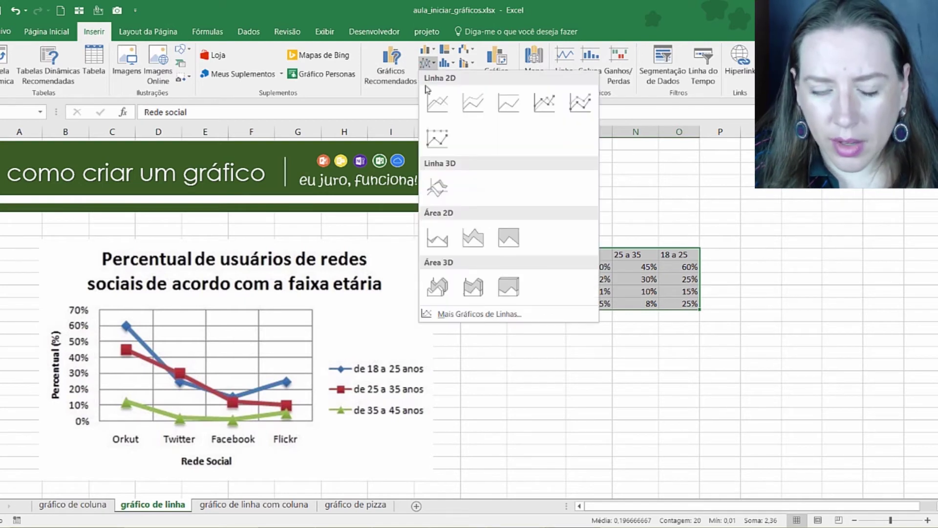
click(545, 113)
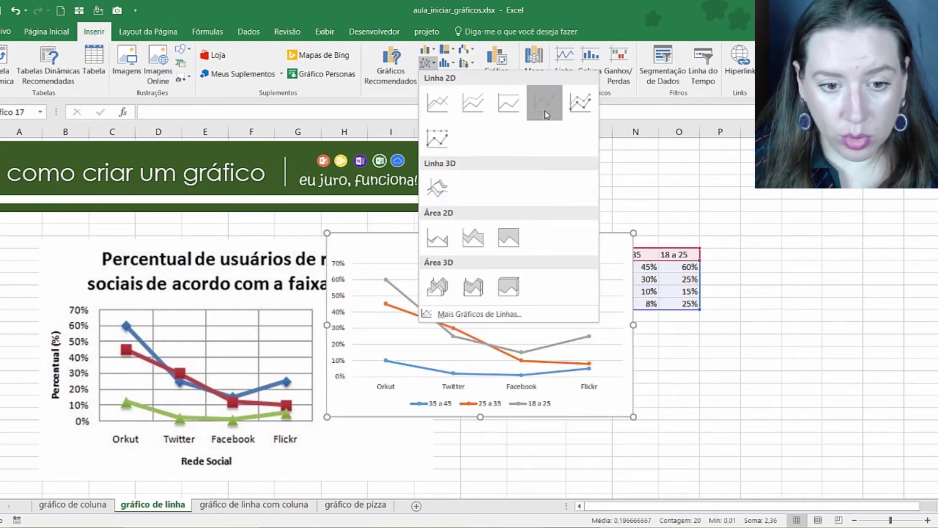
Step: Enlarge the new line chart and place it beside the sample chart so that the sample is fully uncovered
drag(327, 416, 401, 418)
drag(627, 419, 718, 483)
drag(686, 254, 751, 243)
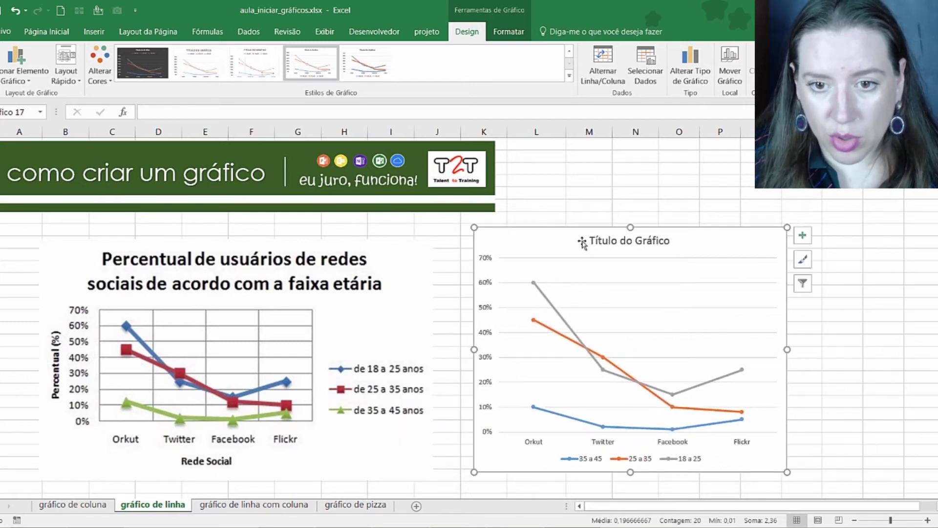
Step: Title the new line chart "Percentual de usuários de redes sociais de acordo com a faixa etária"
click(598, 242)
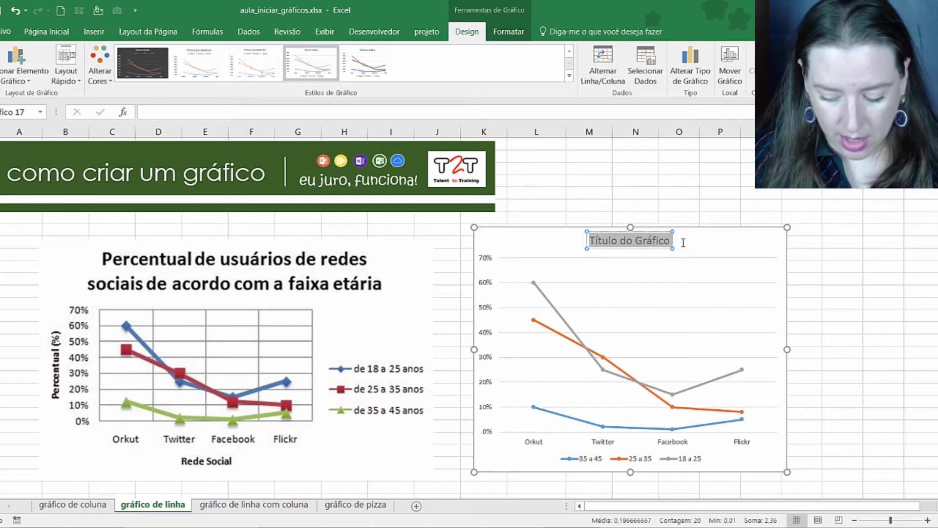
drag(590, 241, 683, 242)
text(Per)
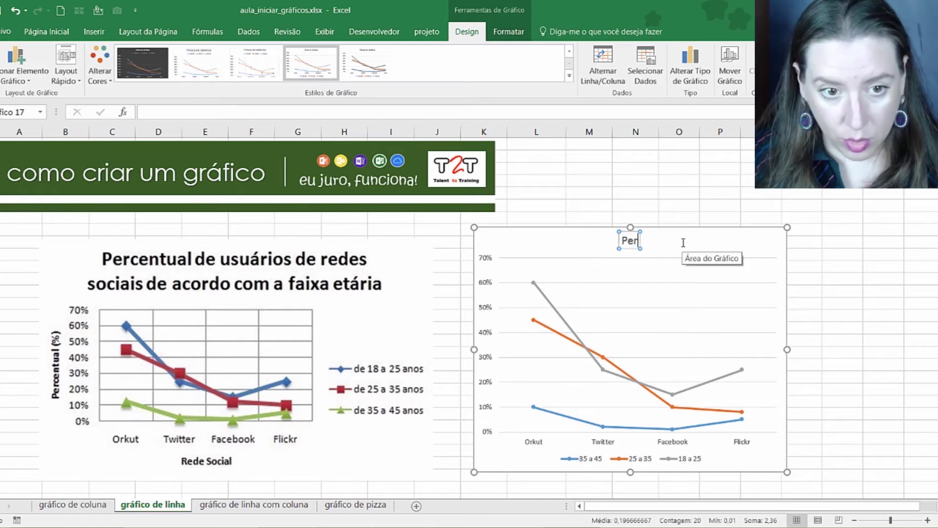
text(centual d)
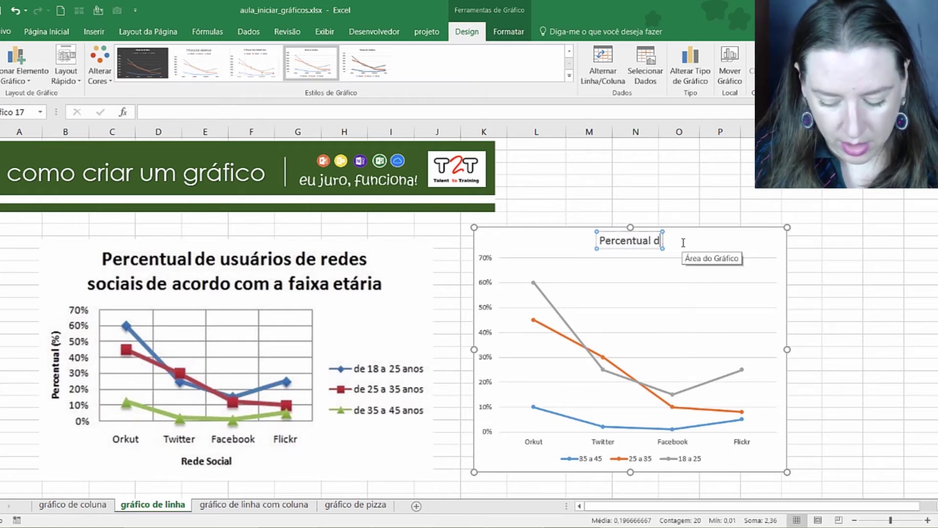
text(e usuários de rese)
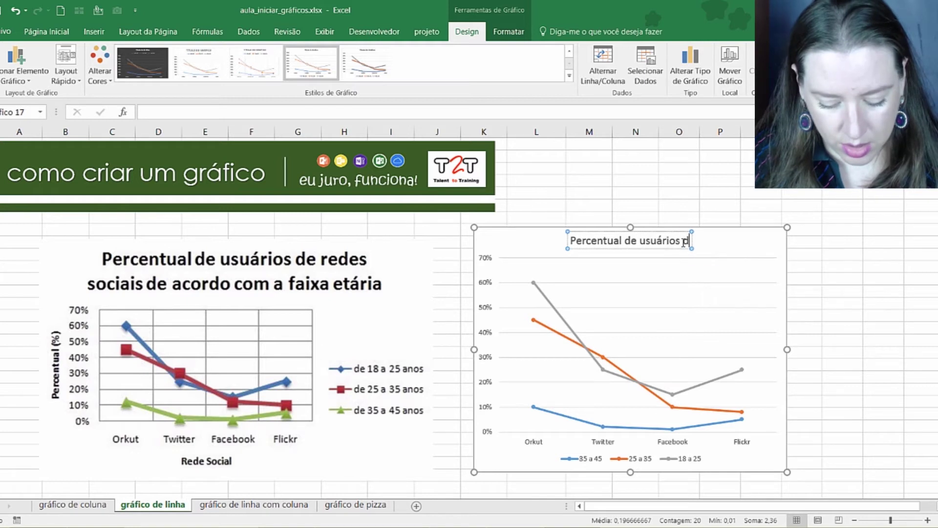
key(BackSpace)
key(BackSpace)
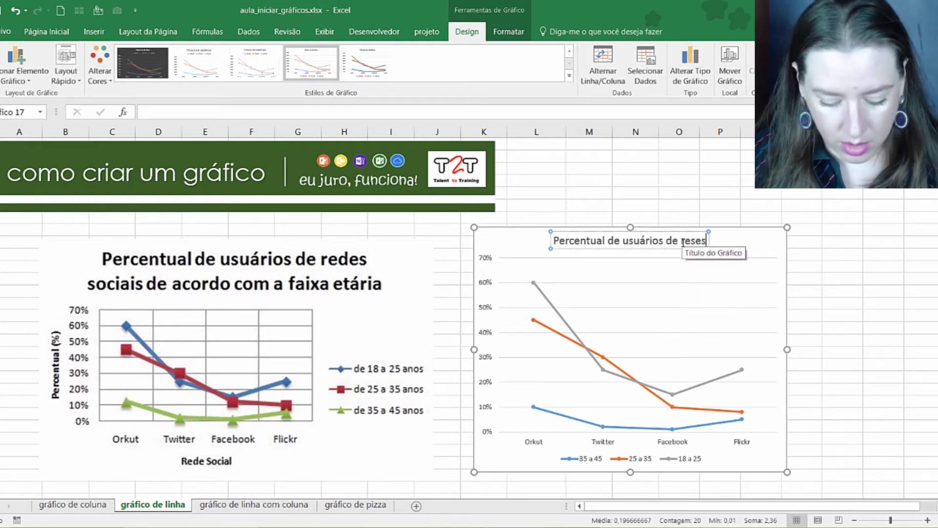
text(de)
text(s so)
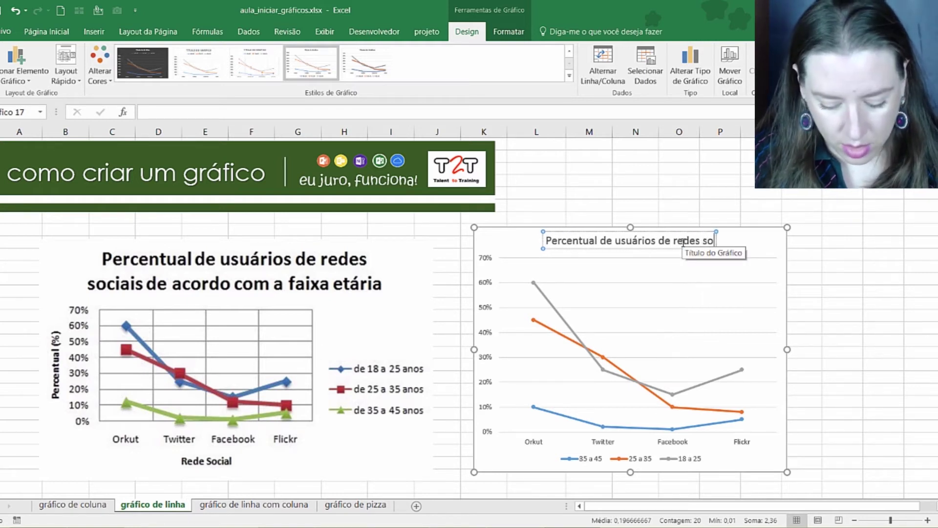
text(ciais de acordo)
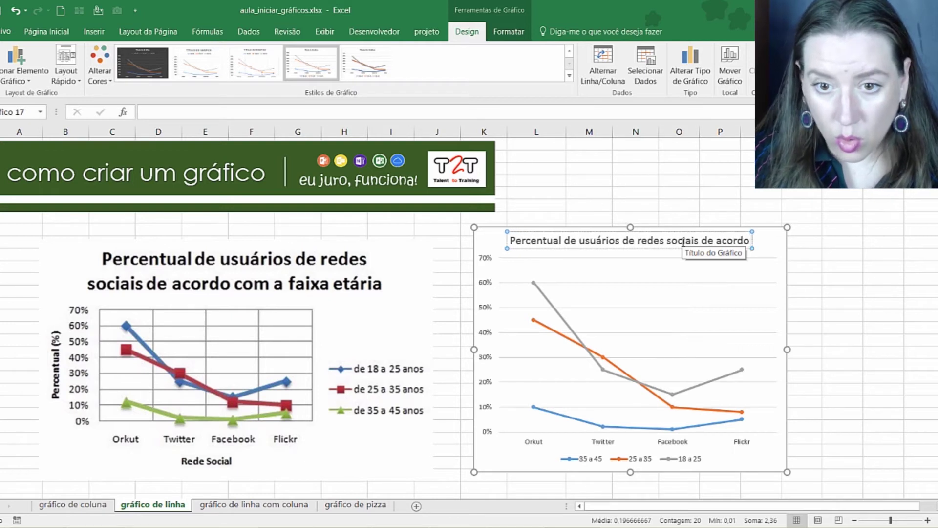
text( com a )
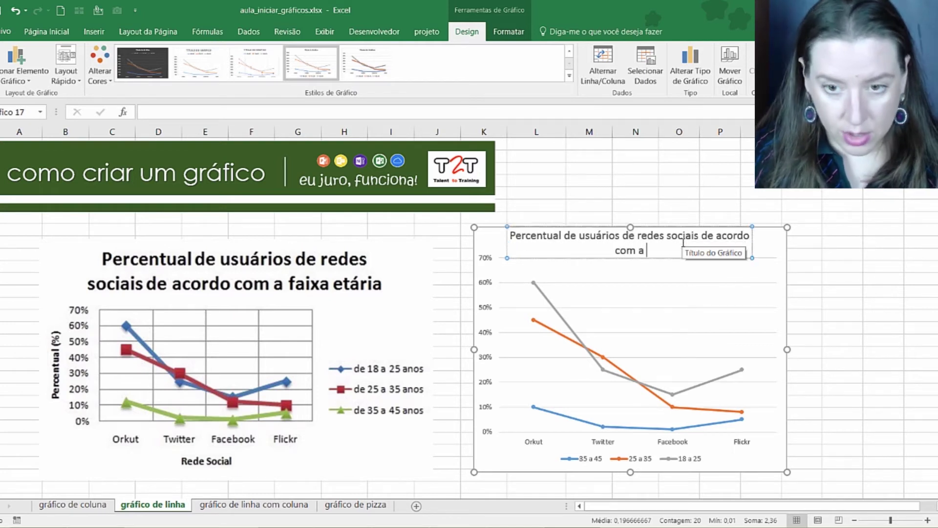
text(df)
key(BackSpace)
key(BackSpace)
text(faixa etária)
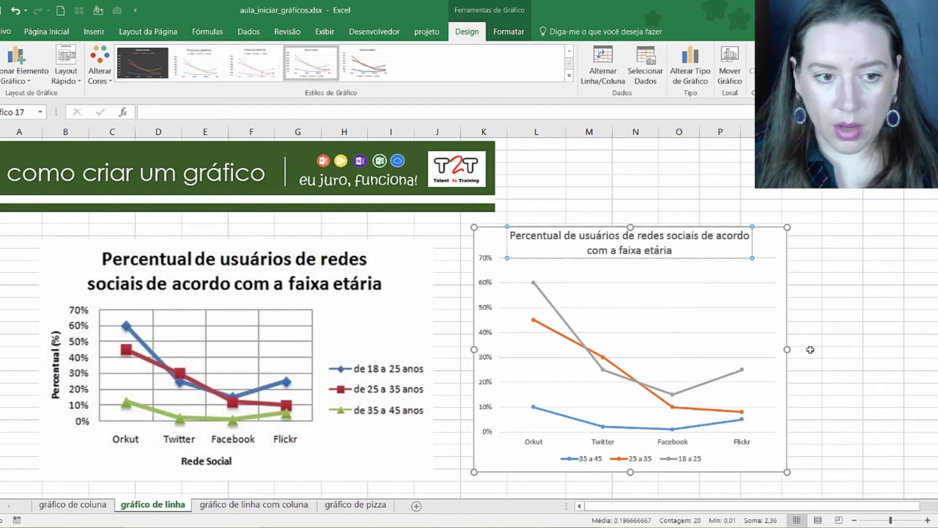
click(842, 339)
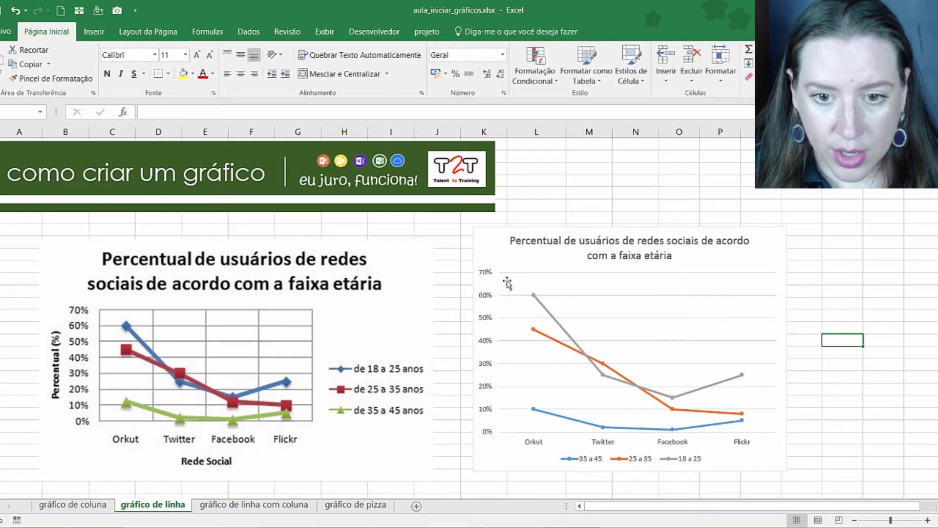
Step: Widen the line chart so that its title fits on one line and free space remains beside the plot area
click(485, 273)
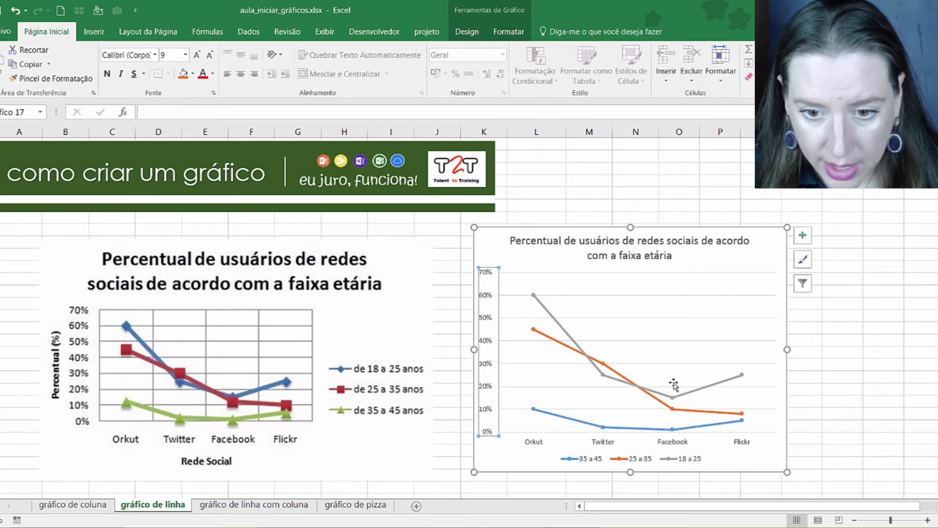
click(611, 462)
click(574, 463)
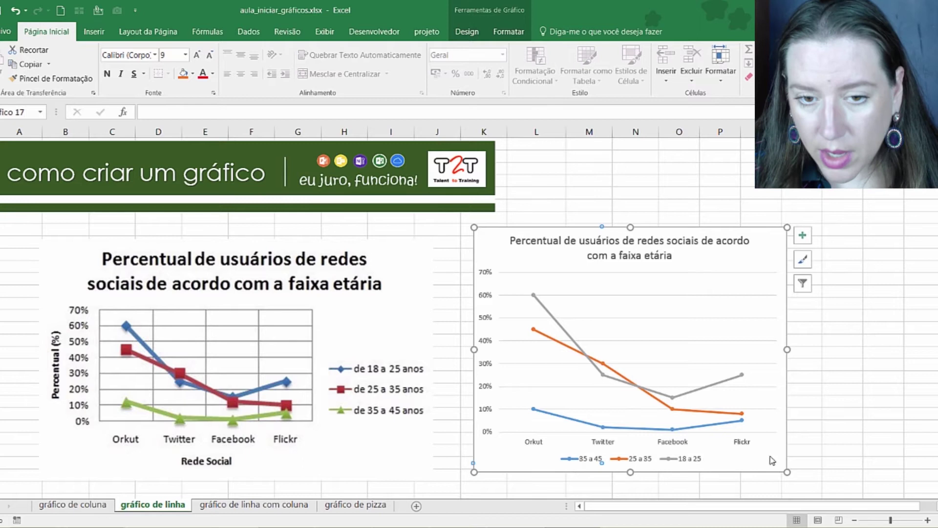
drag(786, 350, 815, 350)
click(812, 370)
Step: Remove the line chart's legend and add it again so that it sits beside the plot area
click(727, 458)
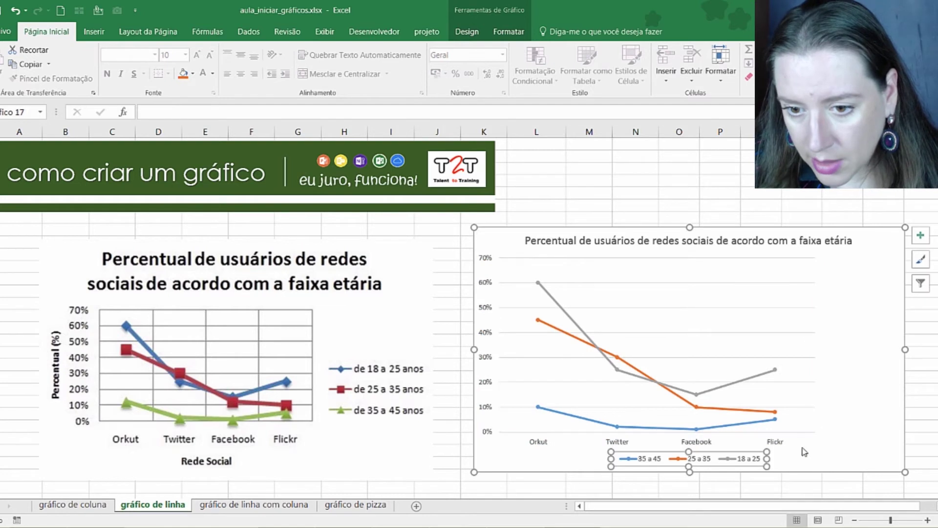
click(792, 463)
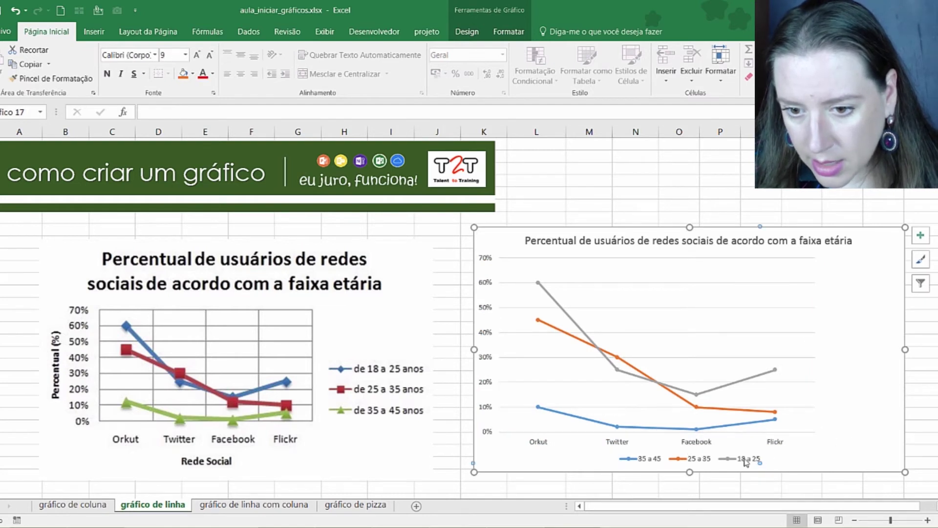
click(716, 462)
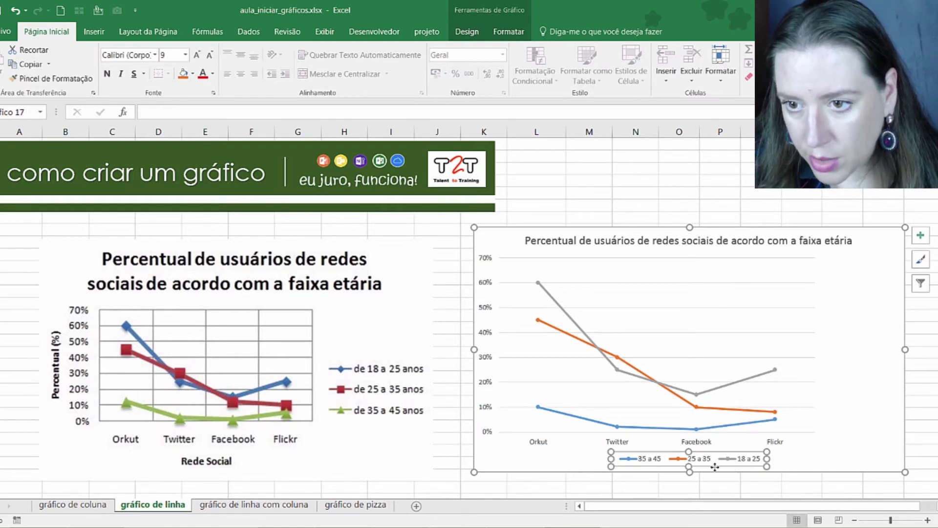
click(921, 241)
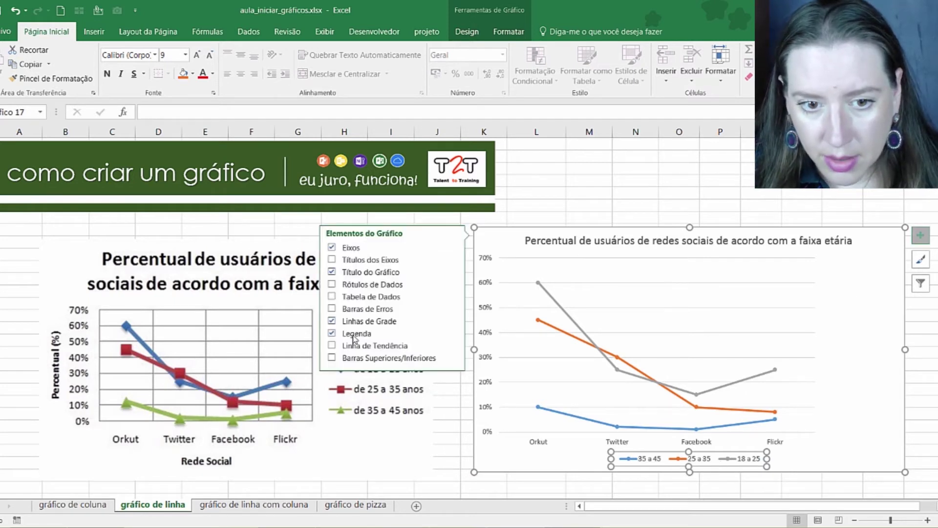
click(332, 334)
click(332, 334)
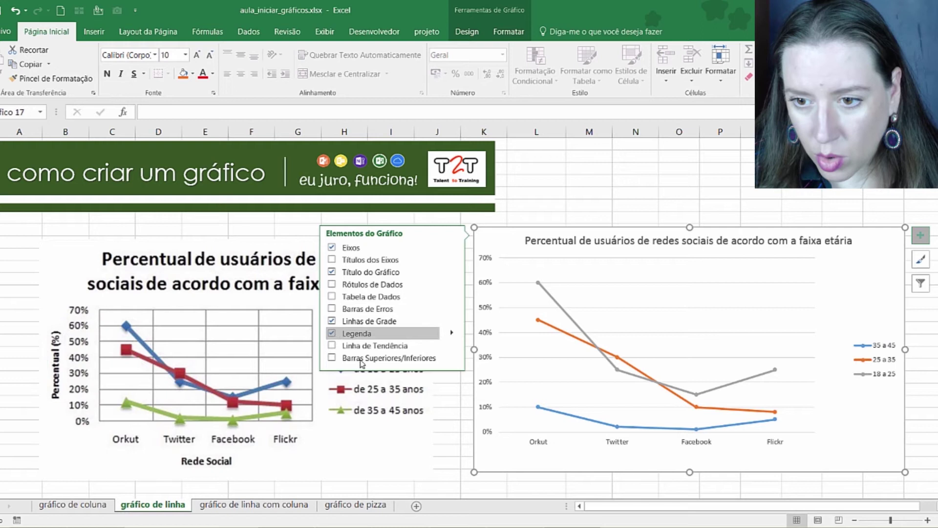
Step: Enlarge the legend box beside the plot area so that its three age-group entries are spaced further apart
click(873, 364)
drag(851, 338, 840, 308)
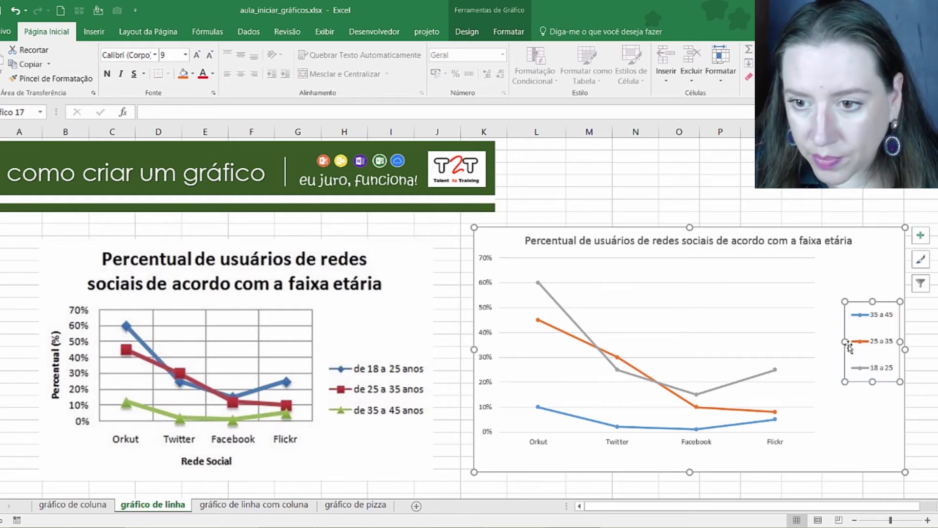
drag(845, 342, 835, 341)
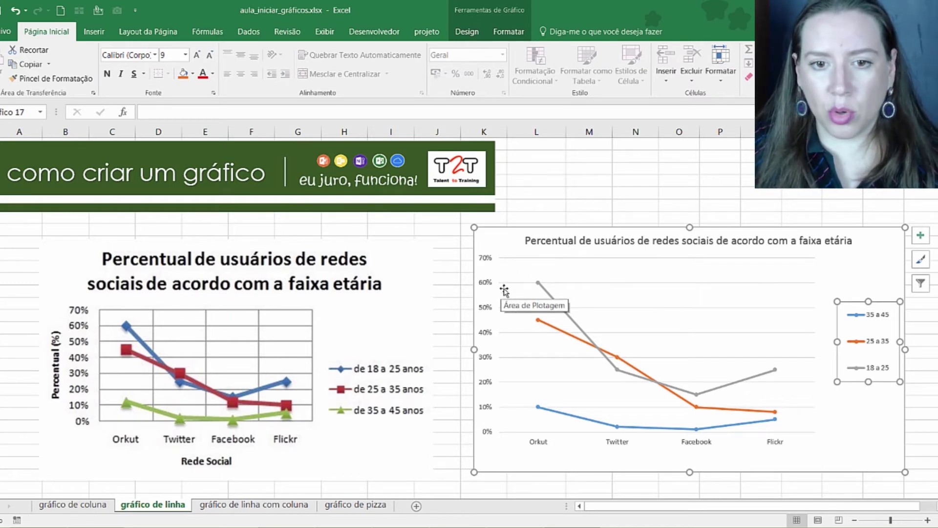
Step: Slightly resize the line chart and move it just below the social-network table so that the table is uncovered
drag(471, 228, 468, 238)
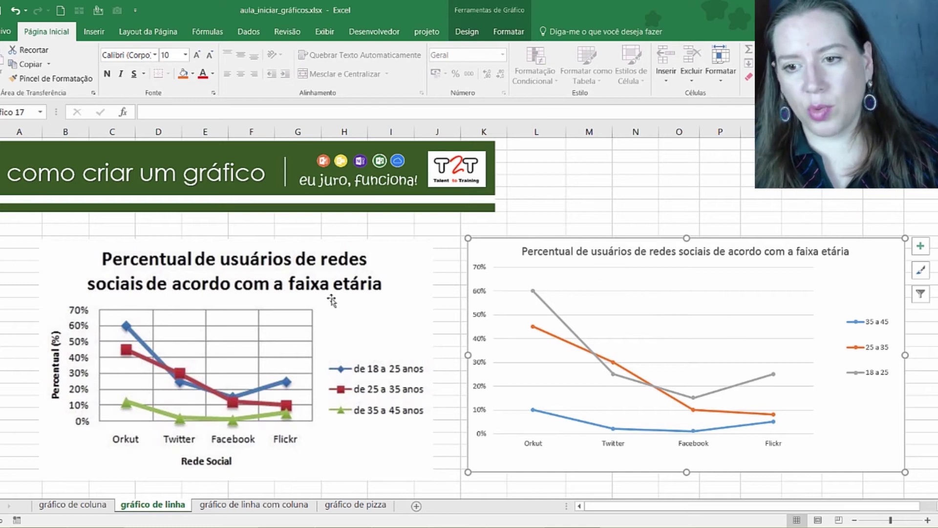
drag(885, 268, 872, 359)
click(789, 303)
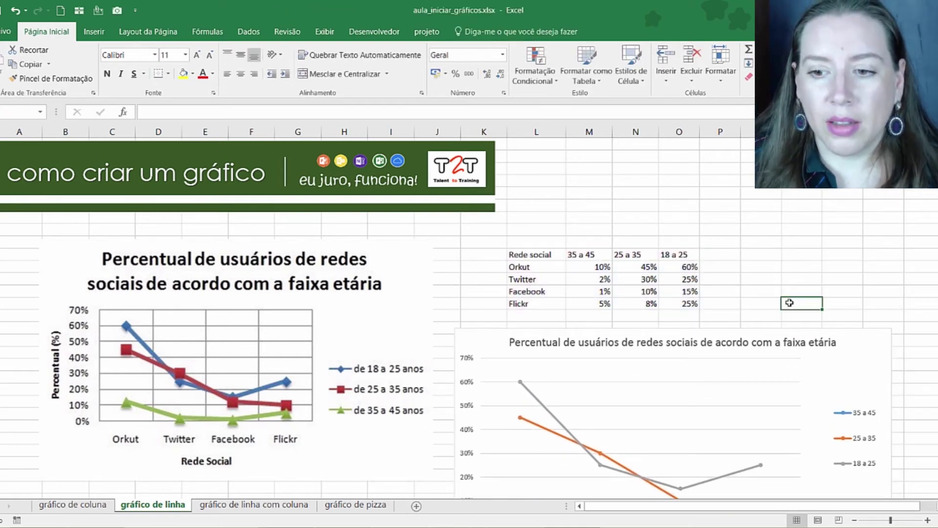
Step: Examine the social-network table's source ranges and its 35 a 45, 25 a 35 and 18 a 25 columns against the line chart
click(872, 358)
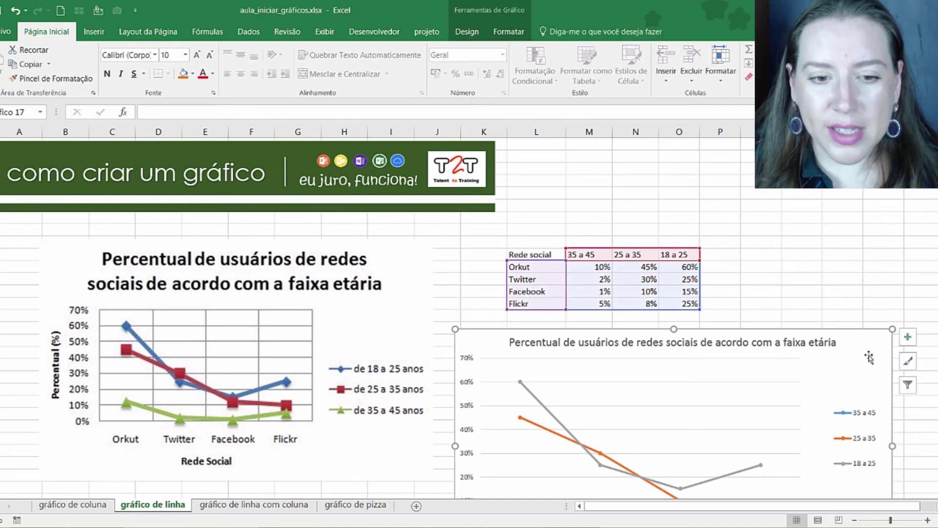
click(810, 302)
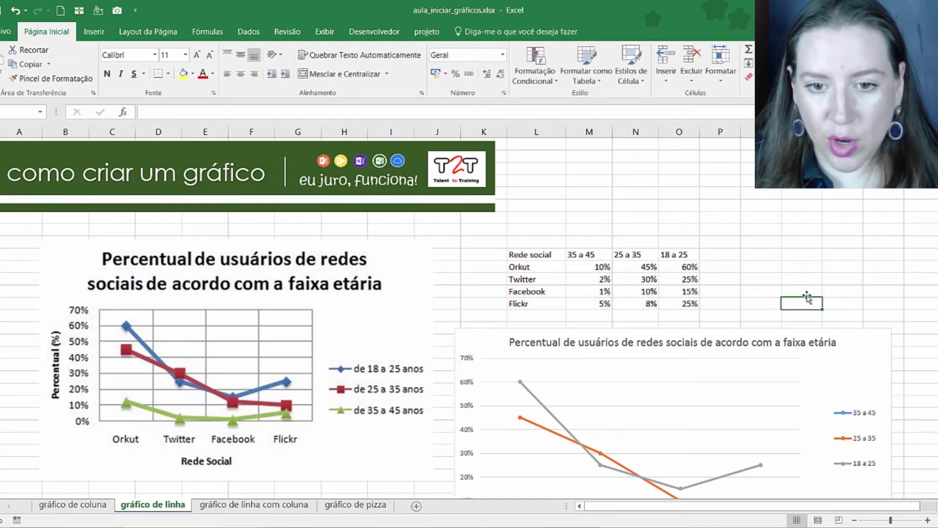
click(549, 259)
key(ctrl+a)
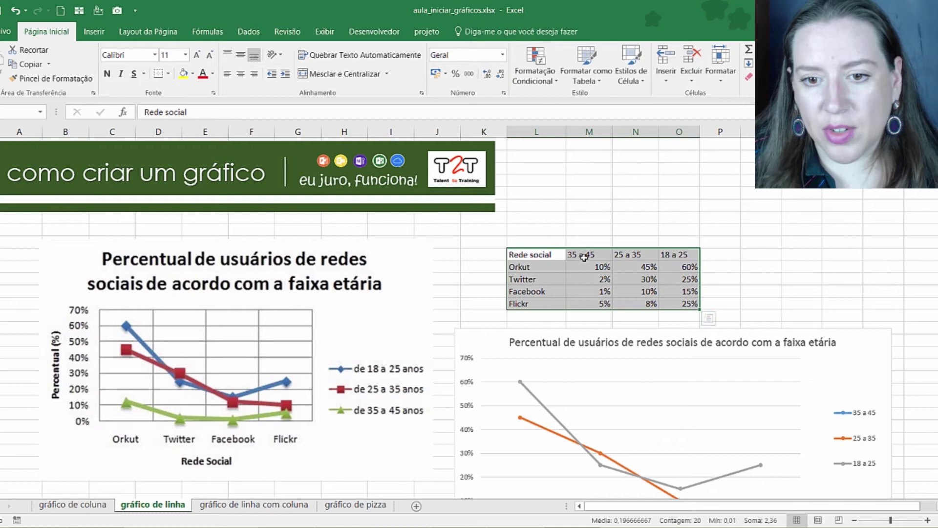
drag(584, 257, 589, 304)
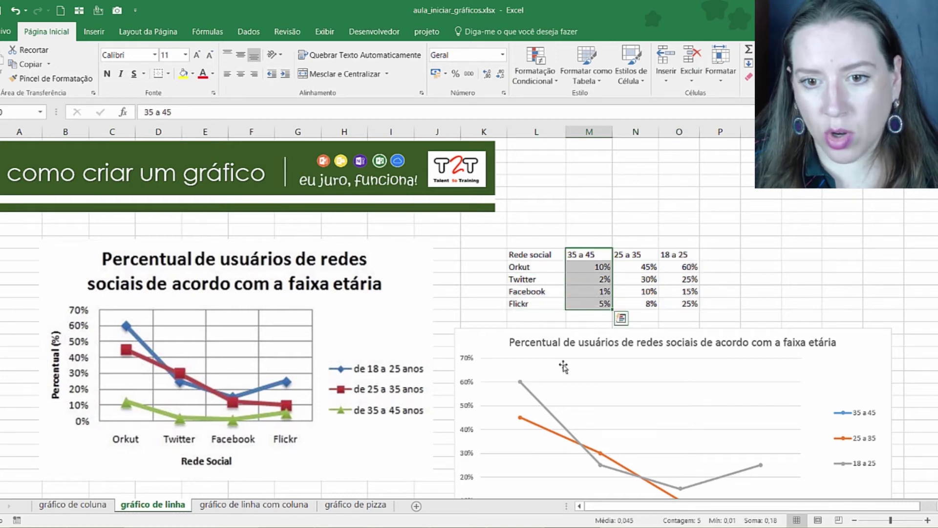
drag(632, 257, 640, 305)
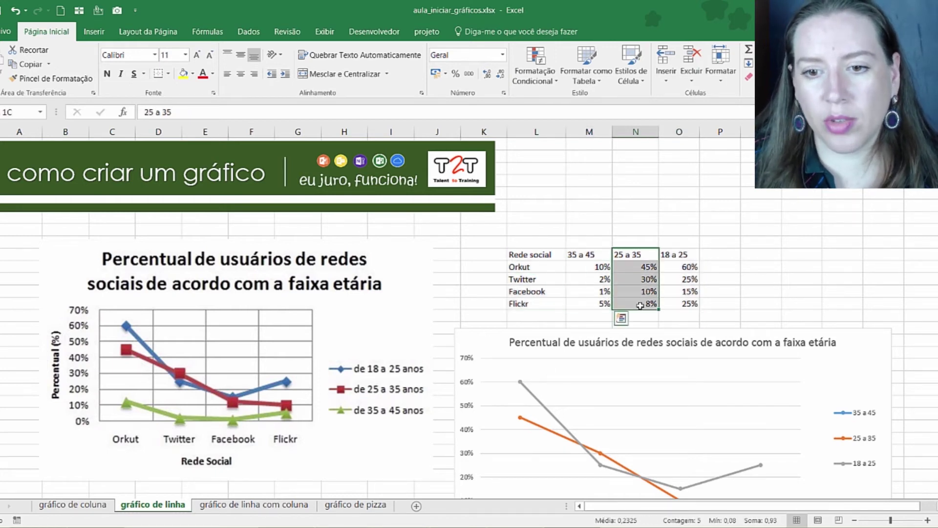
drag(683, 255, 691, 304)
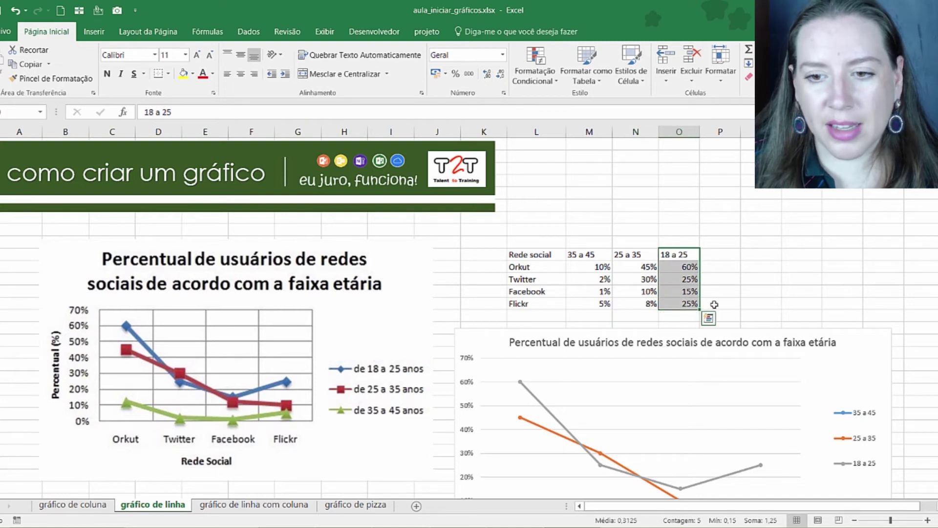
click(714, 304)
scroll(731, 359, down, 3)
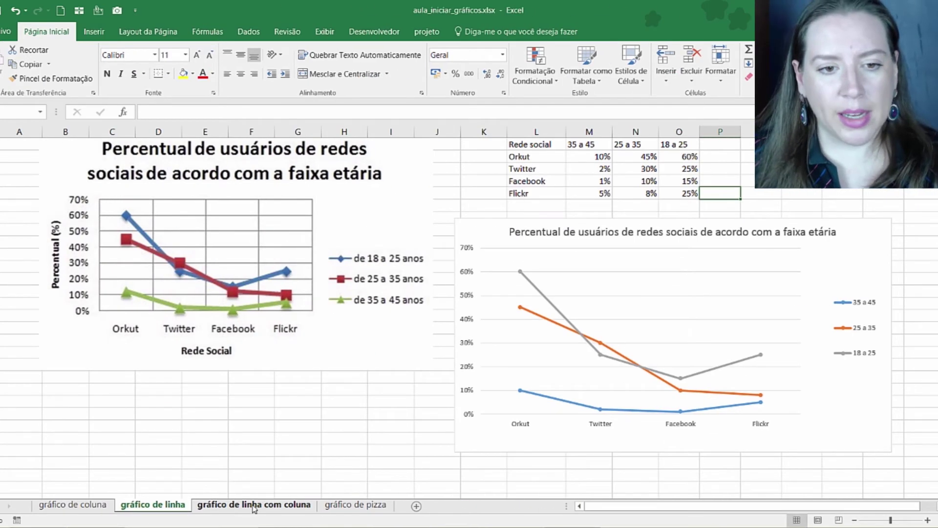
Step: Open the "gráfico de linha com coluna" sheet and shift its sample chart picture slightly towards column A
click(254, 505)
drag(379, 264, 341, 249)
click(523, 287)
click(495, 261)
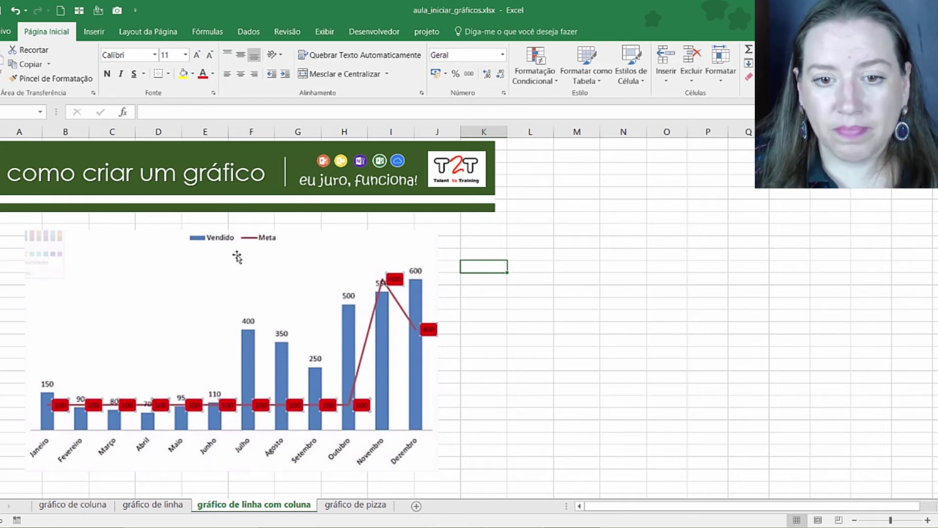
Step: Enter the table headings "mês", "vendido" and "meta" in columns K, L and M beside the sample chart
click(531, 254)
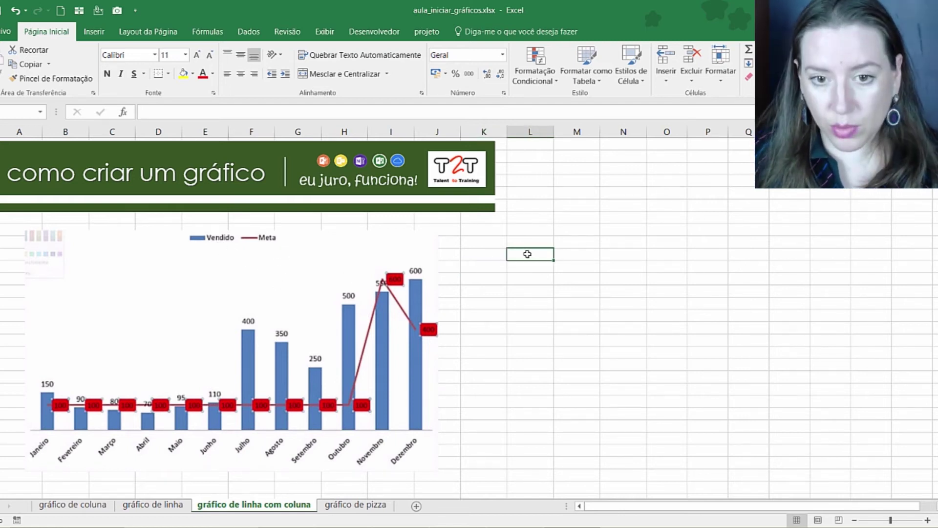
text(vendido)
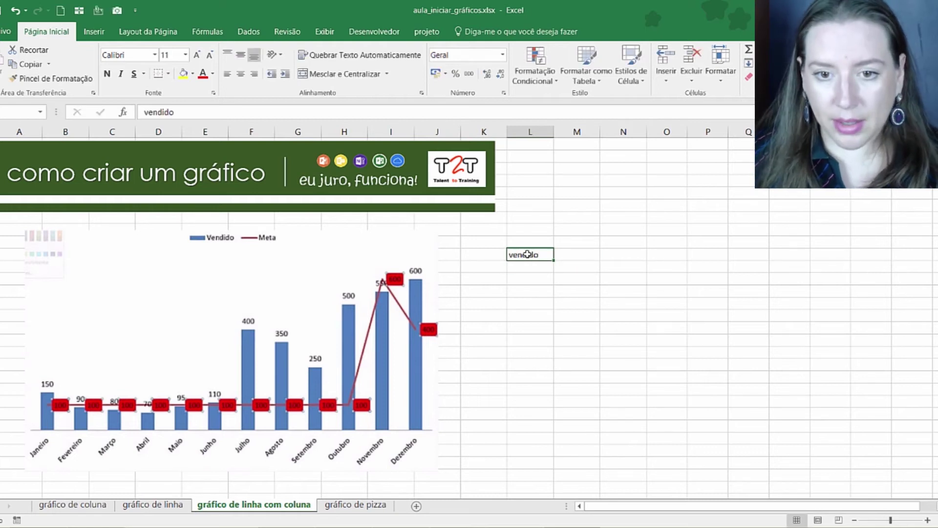
key(Right)
text(meta)
key(Return)
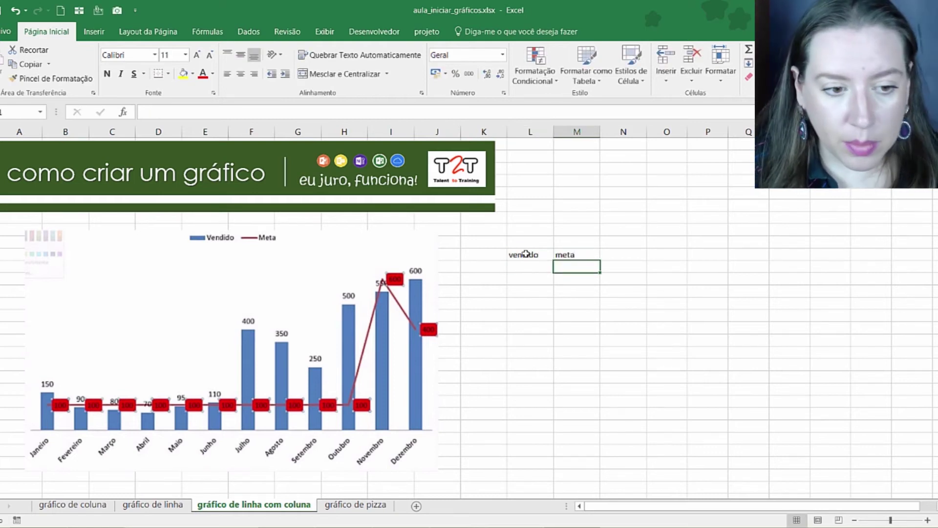
click(506, 257)
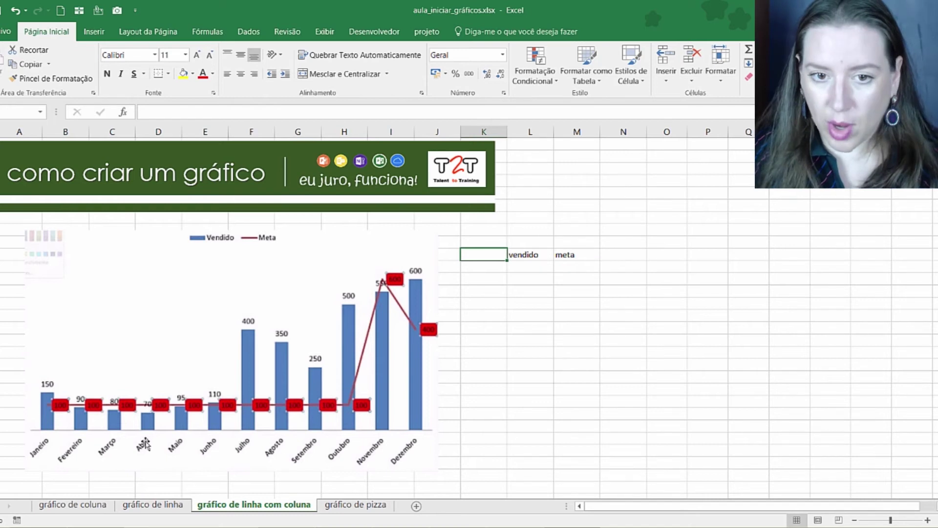
text(mês)
key(Return)
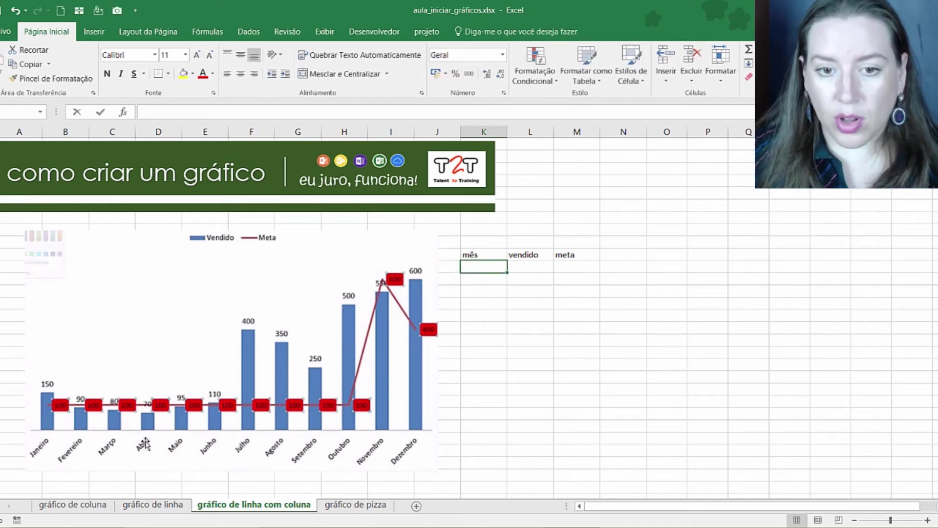
Step: Enter "janeiro" under the mês heading and autofill the month series down the column to dezembro
text(janeiro)
key(Return)
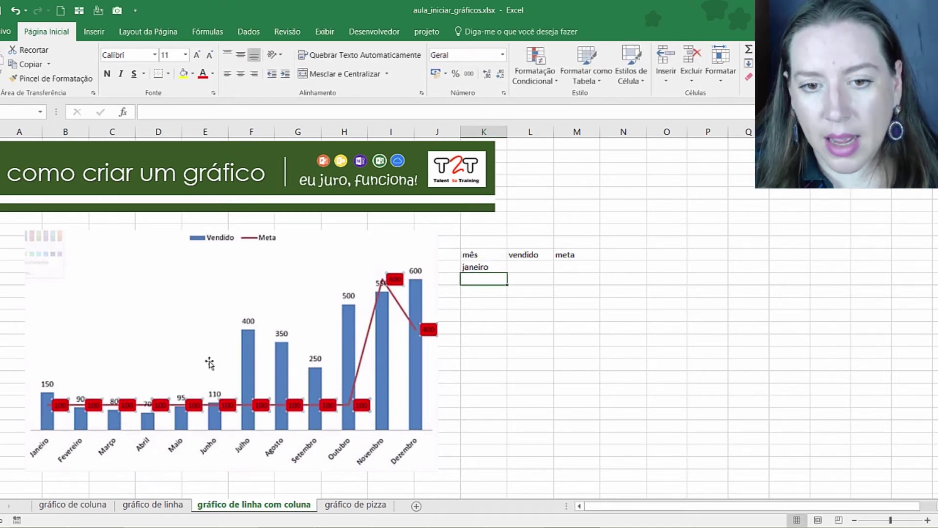
click(470, 267)
drag(509, 272, 514, 409)
Step: Enter the vendido values for janeiro to junho: 150, 90, 80, 70, 95 and 110
click(522, 270)
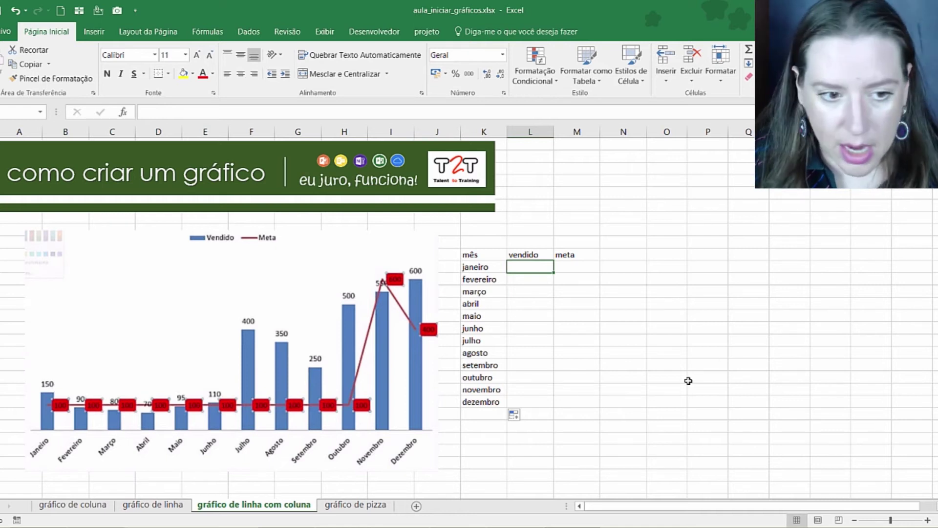
text(150)
key(Return)
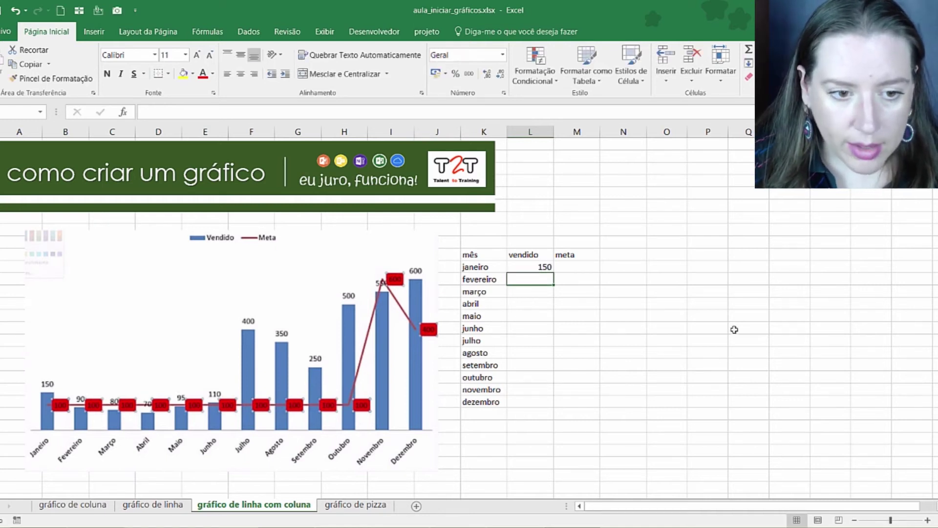
text(90)
key(Return)
text(80)
key(Return)
text(70)
key(Return)
text(95)
key(Return)
text(110)
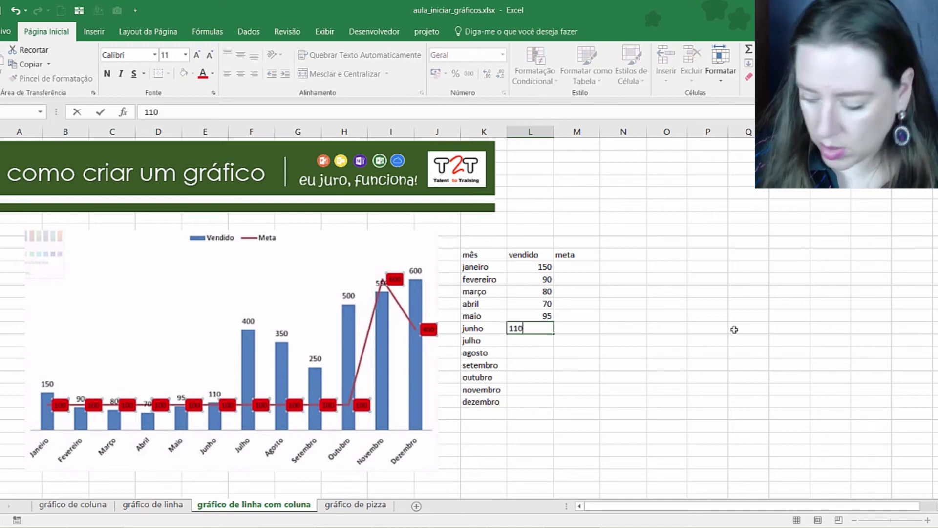
key(Return)
Step: Enter the vendido values for julho to dezembro: 400, 350, 250, 500, 550 and 600
text(400)
key(Return)
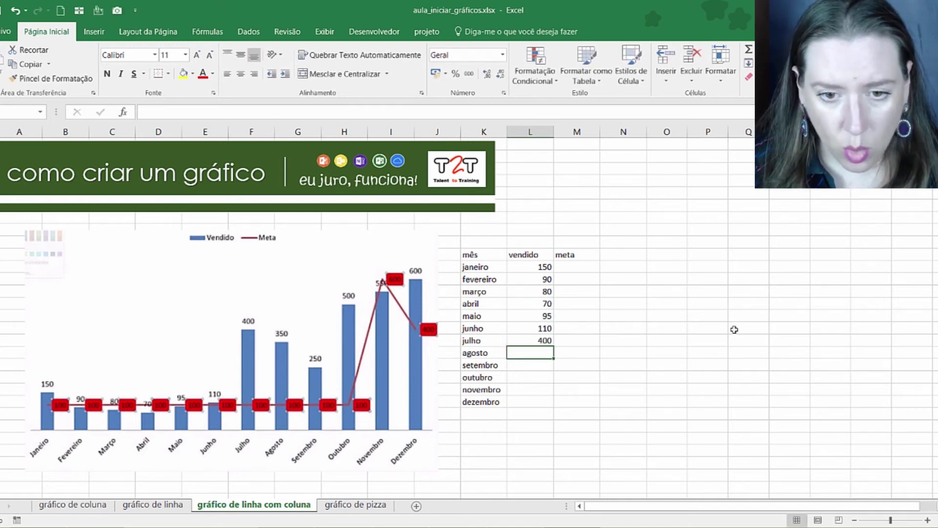
text(350)
key(Return)
text(250)
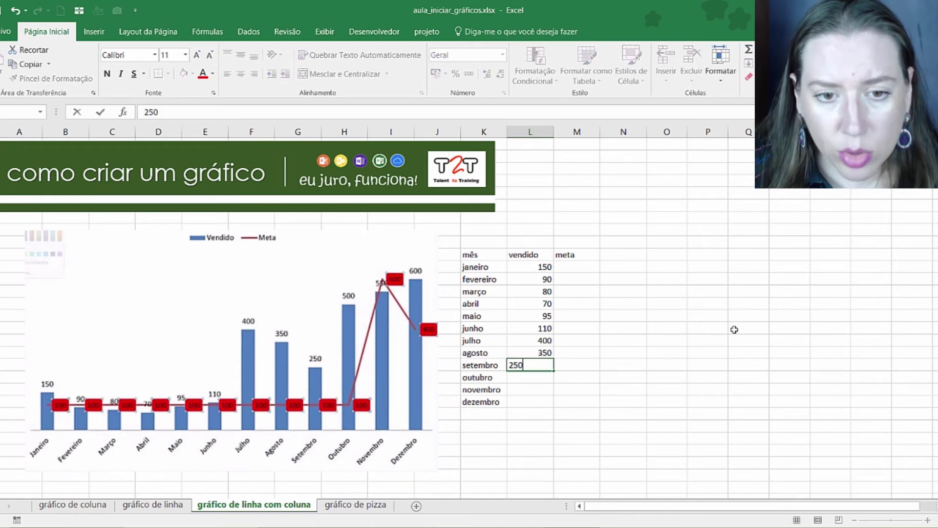
key(Return)
text(500)
key(Return)
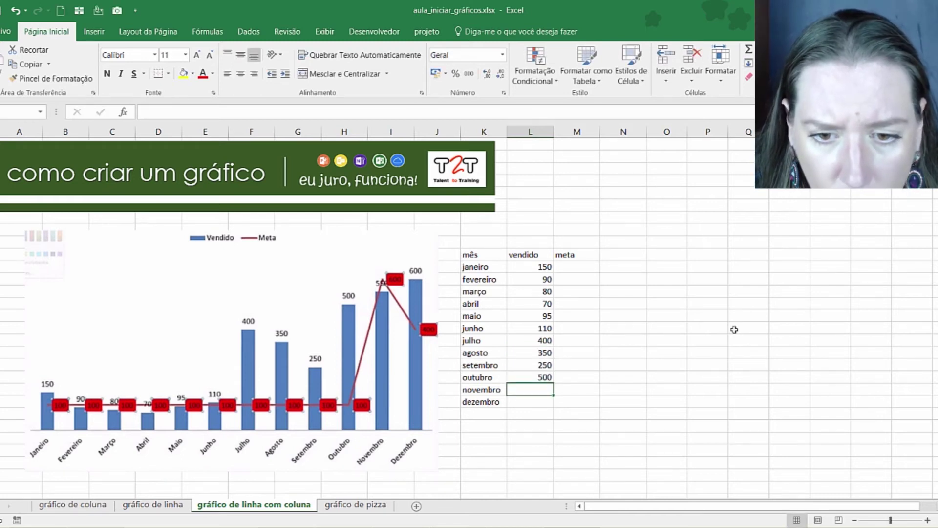
text(550)
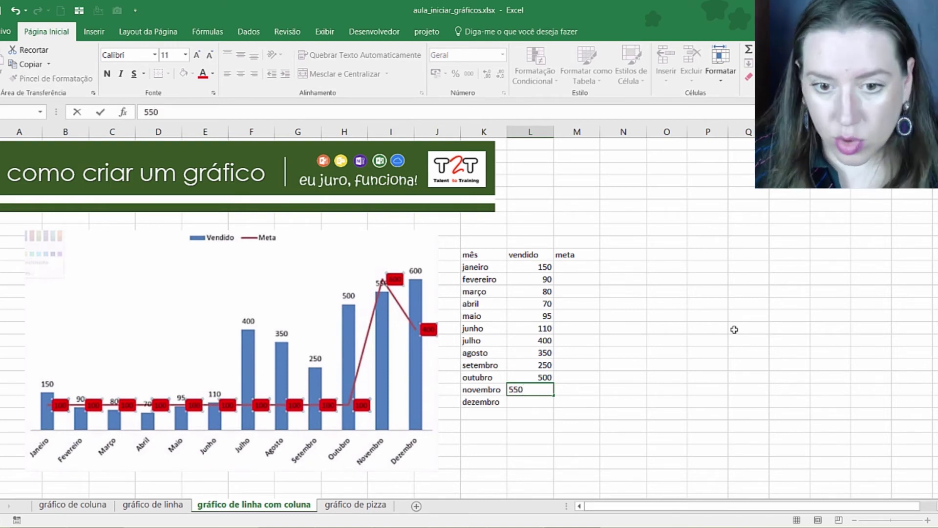
key(Return)
text(600)
key(Return)
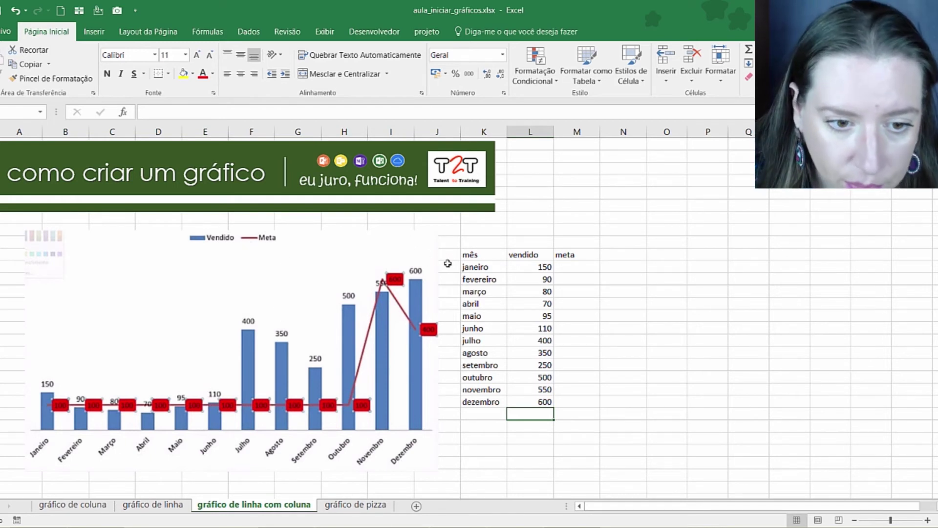
Step: Fill the meta column with 100 for janeiro to outubro, 600 for novembro and 400 for dezembro
click(574, 268)
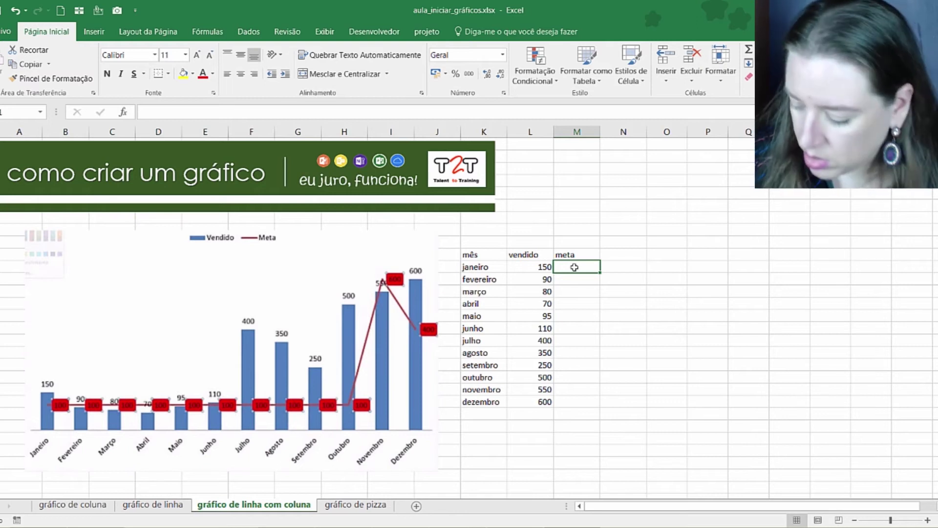
text(100)
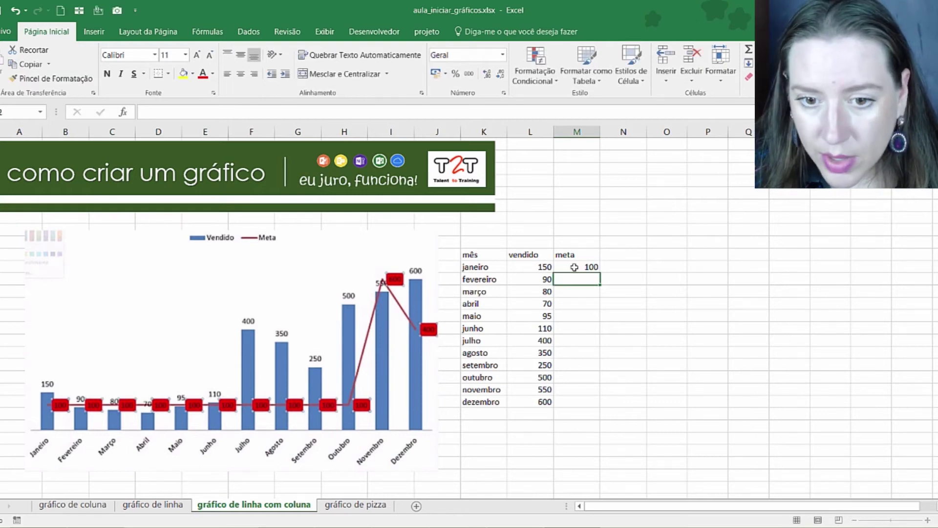
key(ctrl+Return)
drag(600, 272, 586, 379)
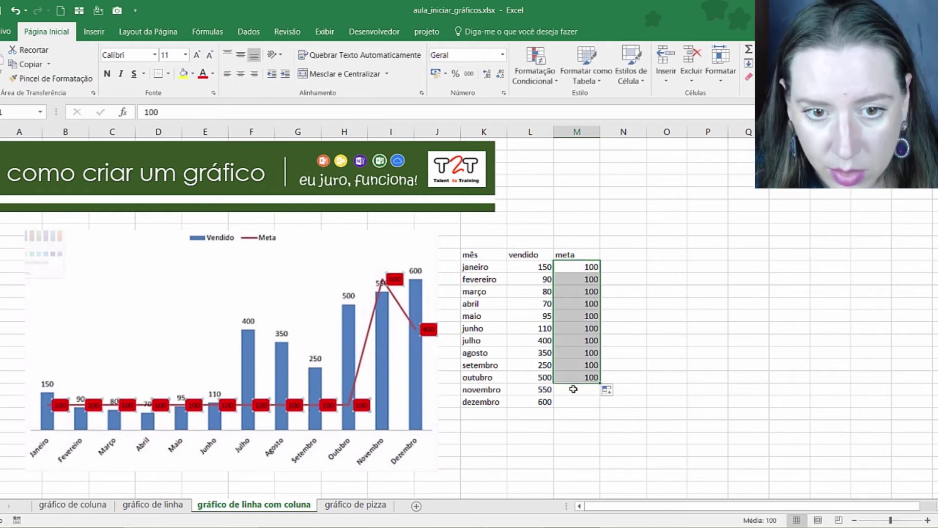
click(571, 389)
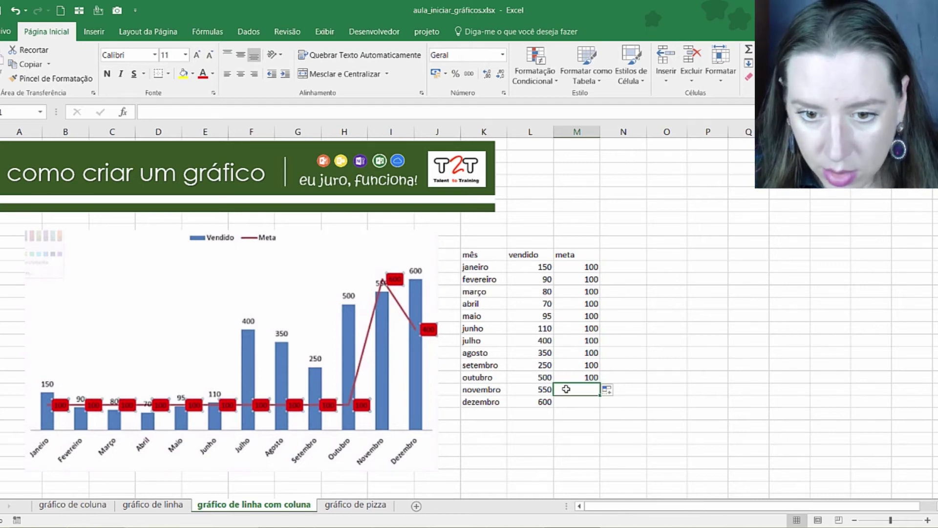
text(600)
key(Return)
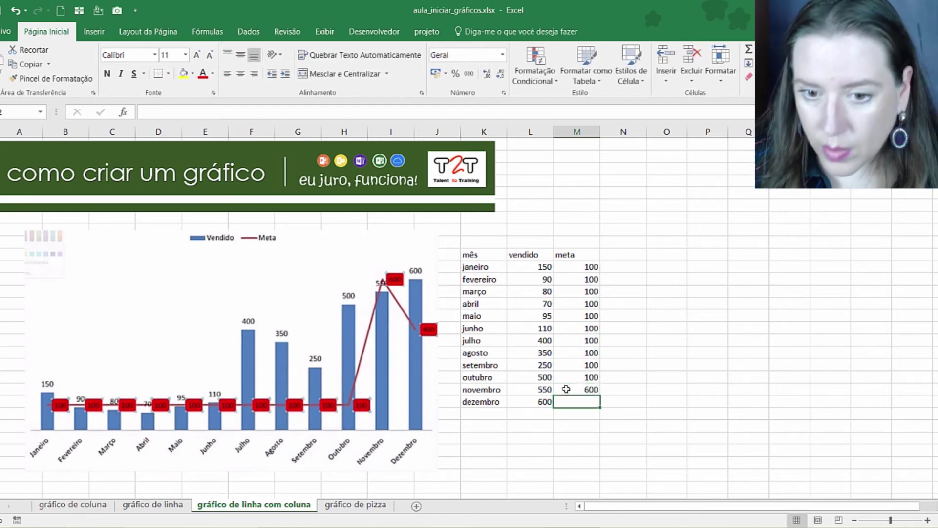
text(400)
key(Return)
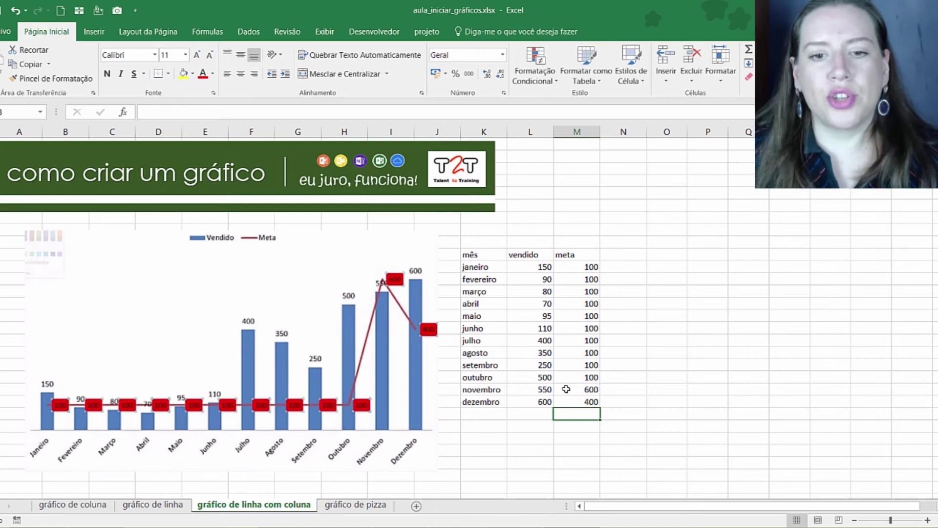
Step: Insert a 2D clustered column chart from the whole mês, vendido and meta table and place it beside the table, starting near column N
drag(493, 255, 580, 401)
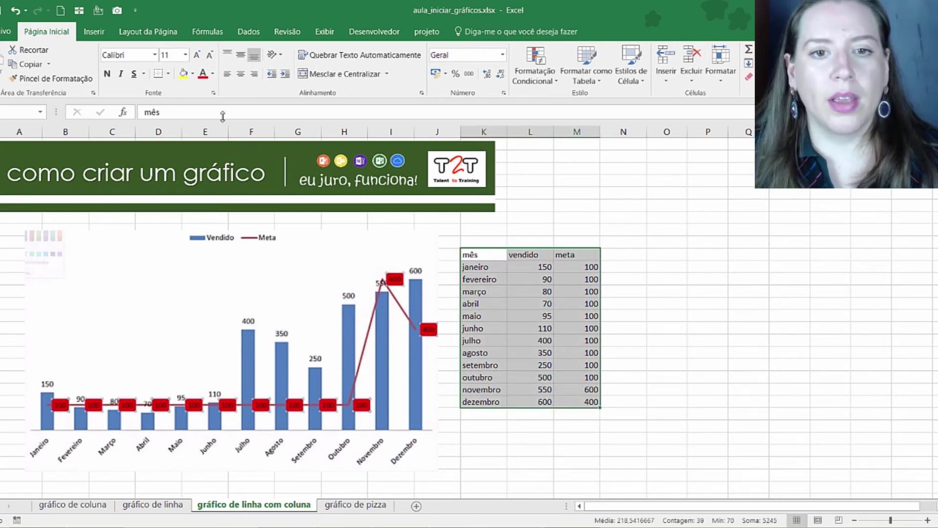
click(95, 32)
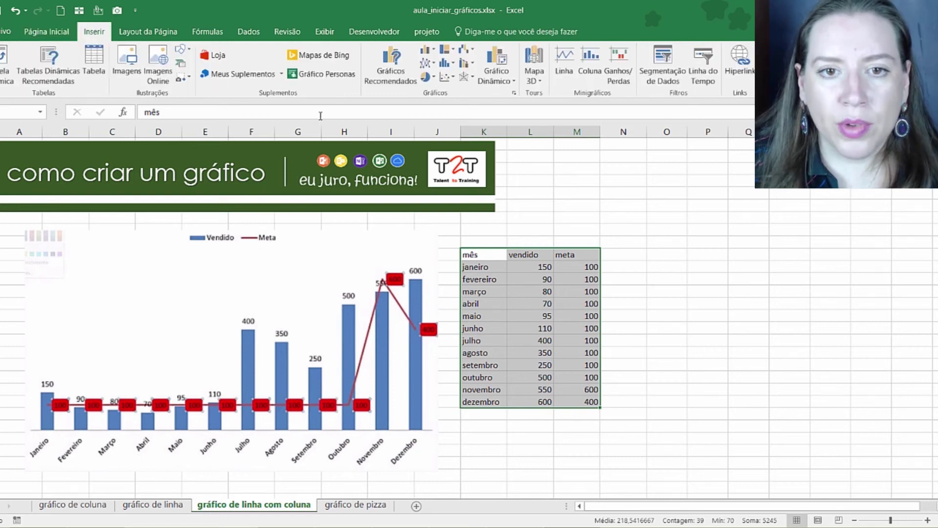
click(426, 51)
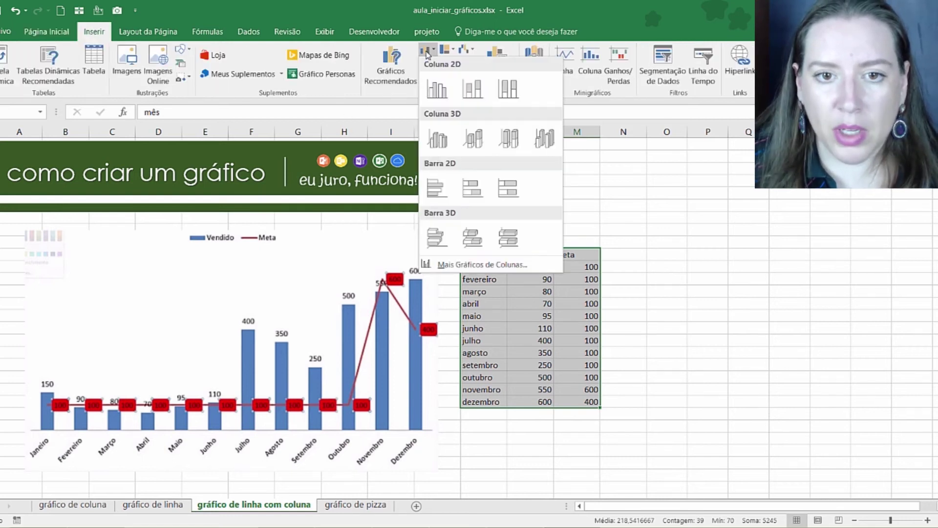
click(437, 89)
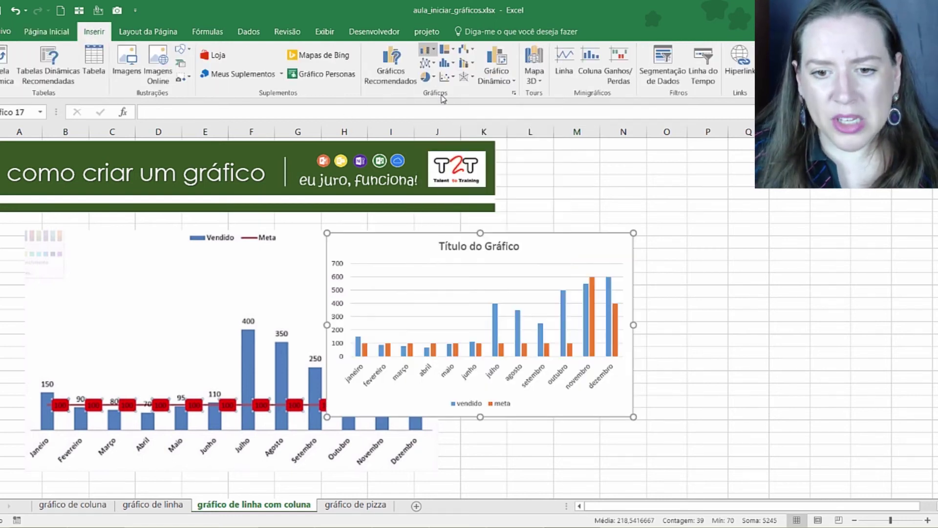
drag(584, 421, 874, 416)
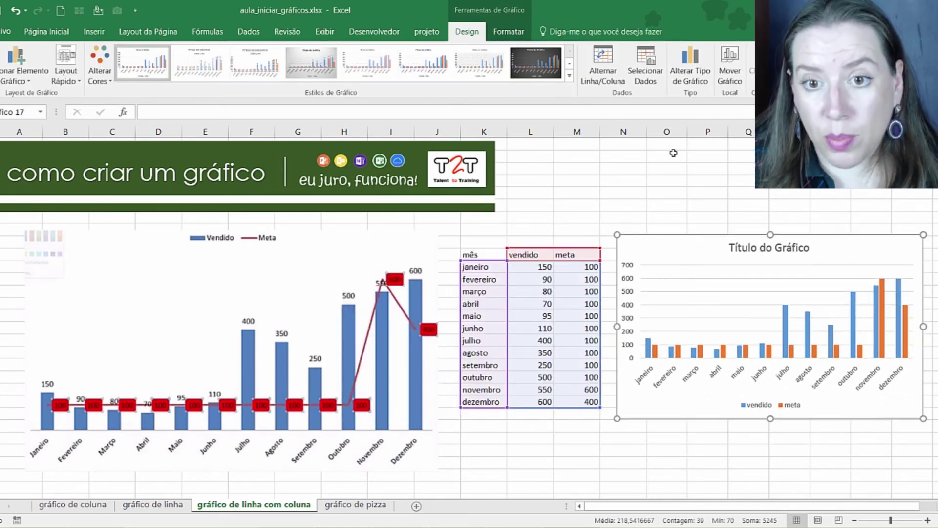
Step: Change the chart to a combination type with vendido as Coluna Agrupada and meta as Linha
click(695, 69)
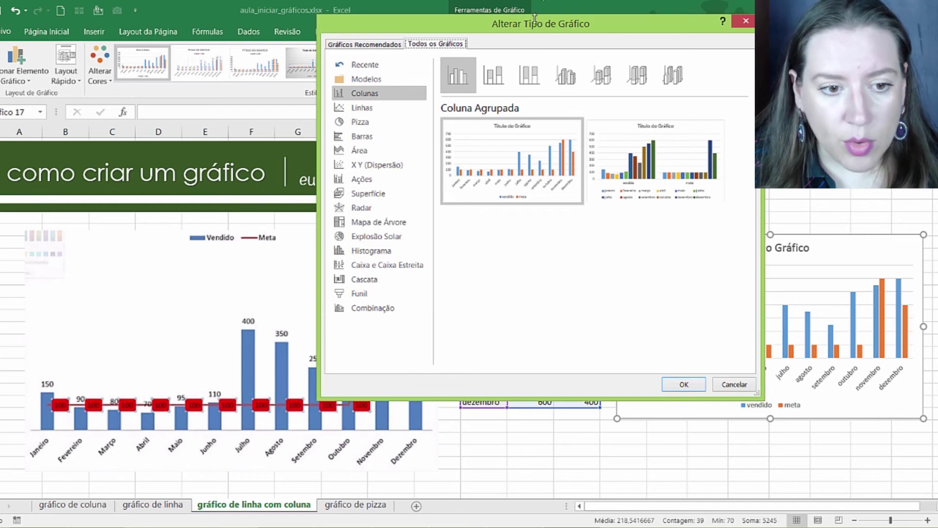
drag(519, 39, 283, 101)
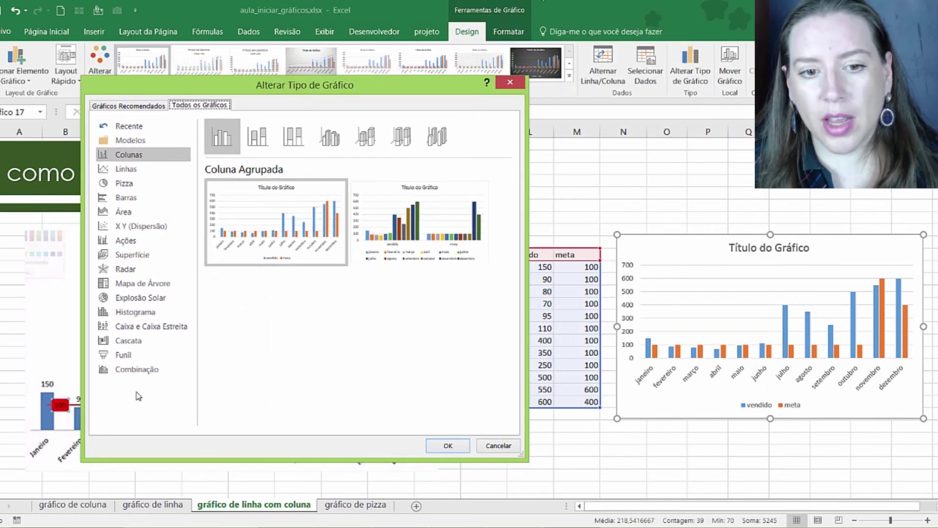
click(151, 374)
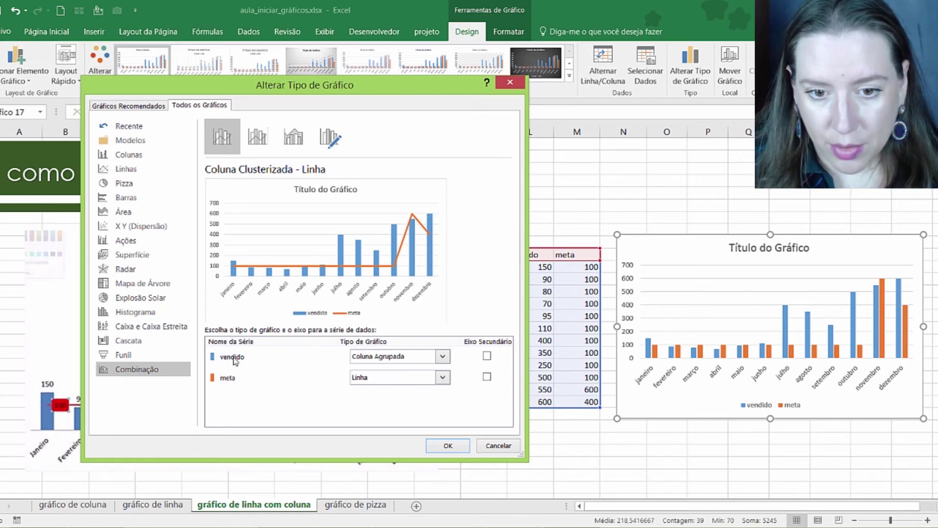
click(443, 356)
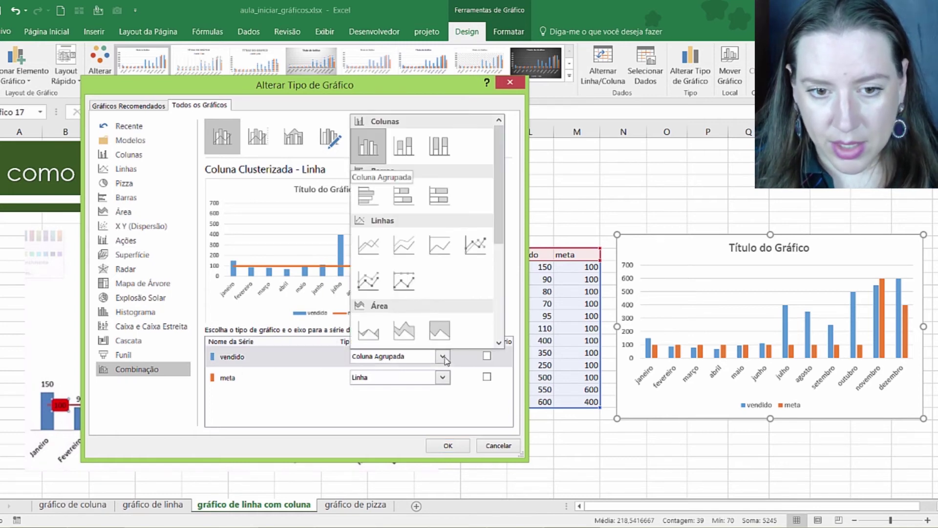
click(444, 358)
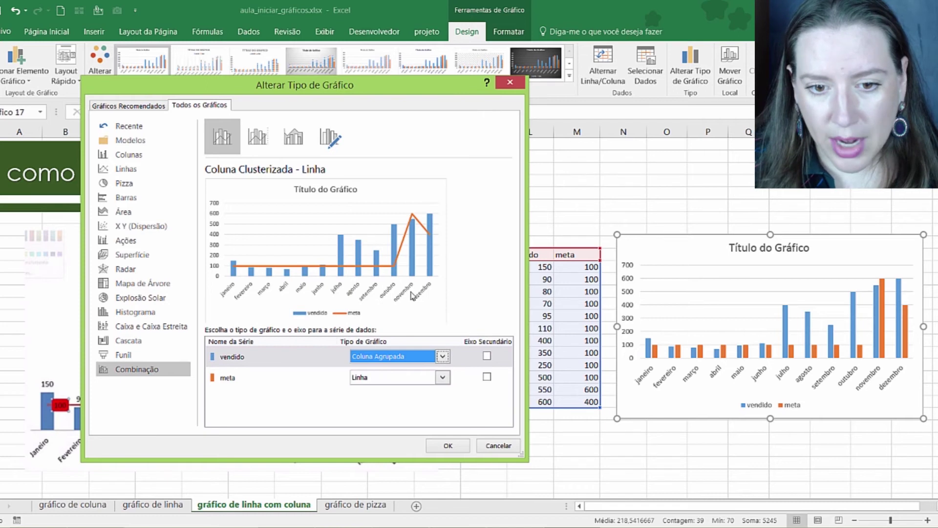
click(443, 376)
click(444, 382)
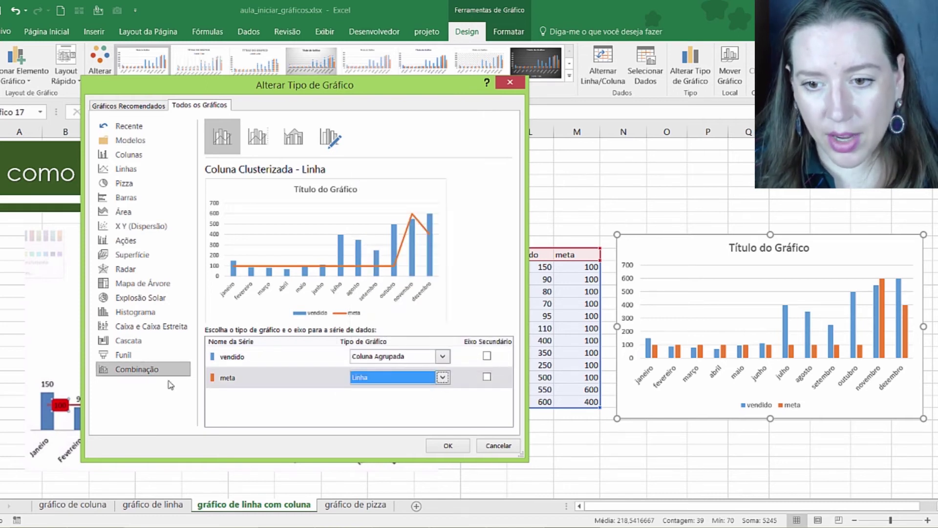
click(451, 446)
Step: Move the combination chart slightly down beside the table and enlarge it, making it about a third wider
drag(645, 415, 640, 440)
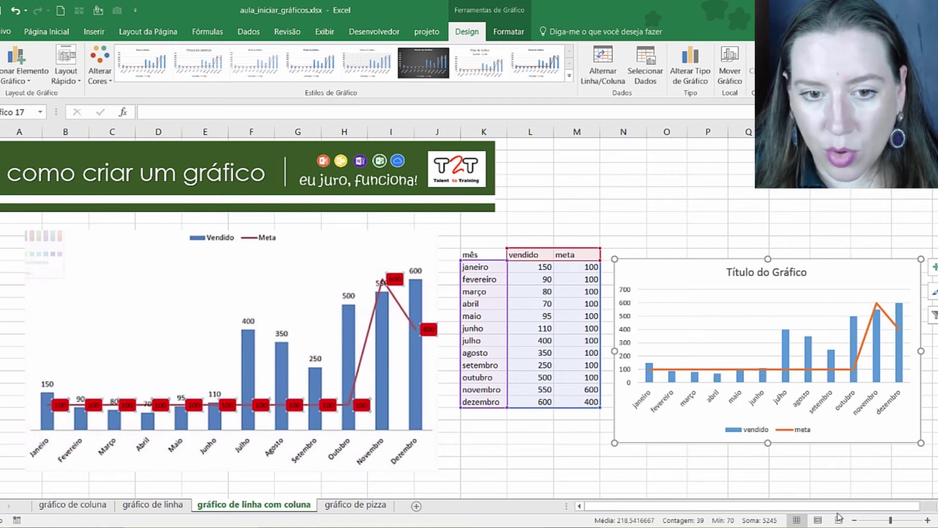
scroll(469, 318, right, 1)
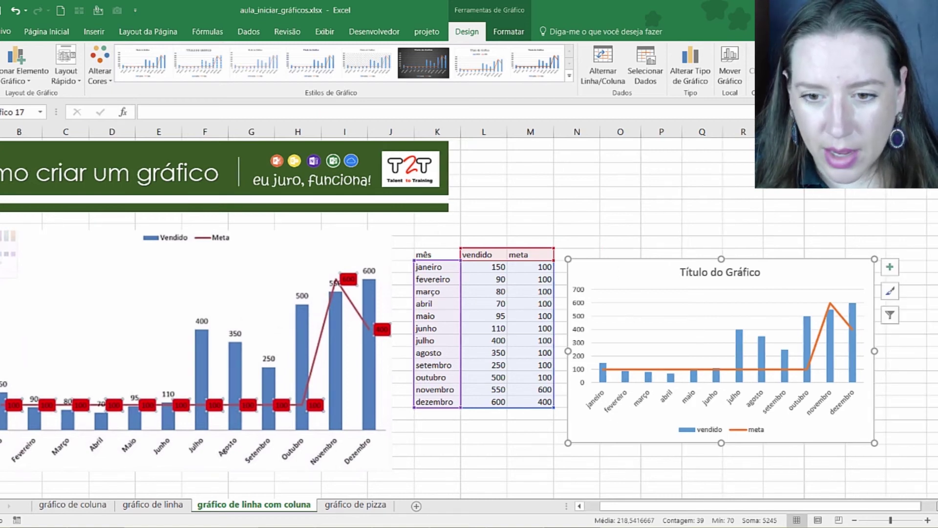
scroll(656, 359, right, 3)
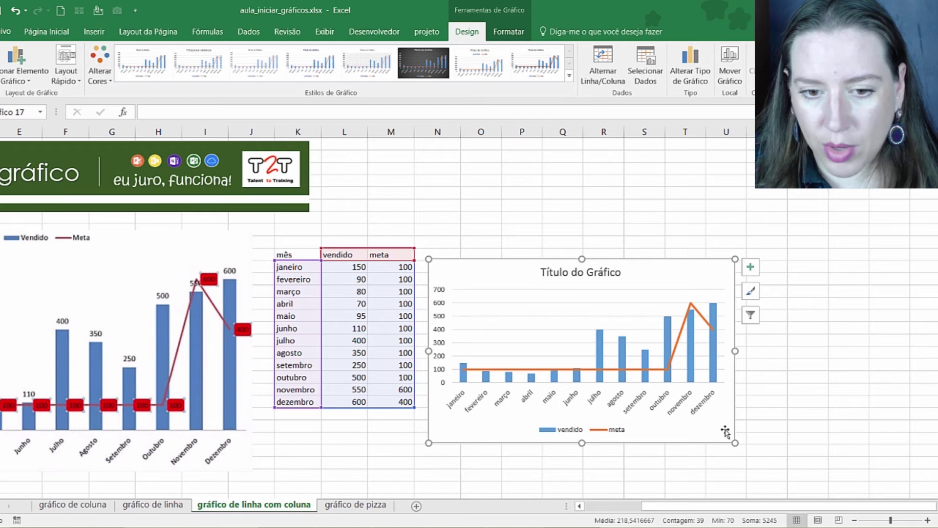
drag(735, 442, 836, 453)
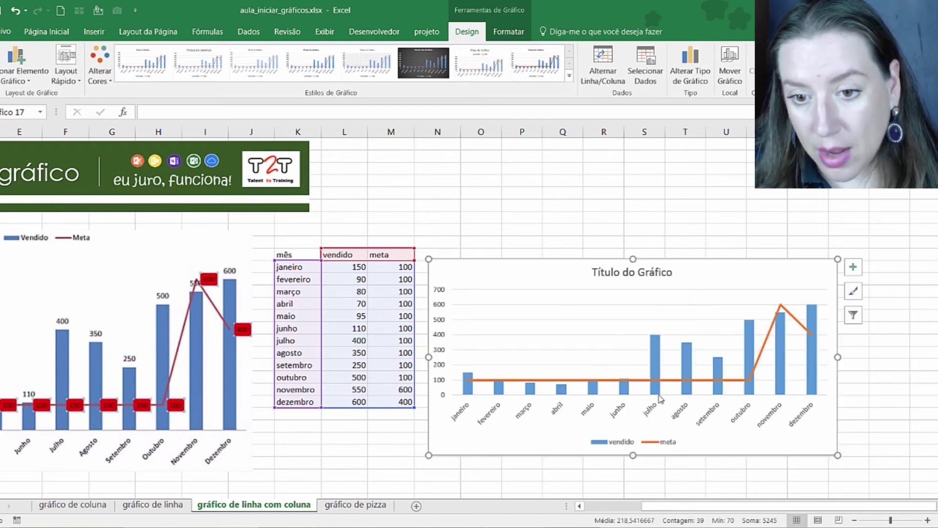
Step: Add data labels to the vendido columns and the meta line, and compare the chart with the sample picture
right_click(652, 349)
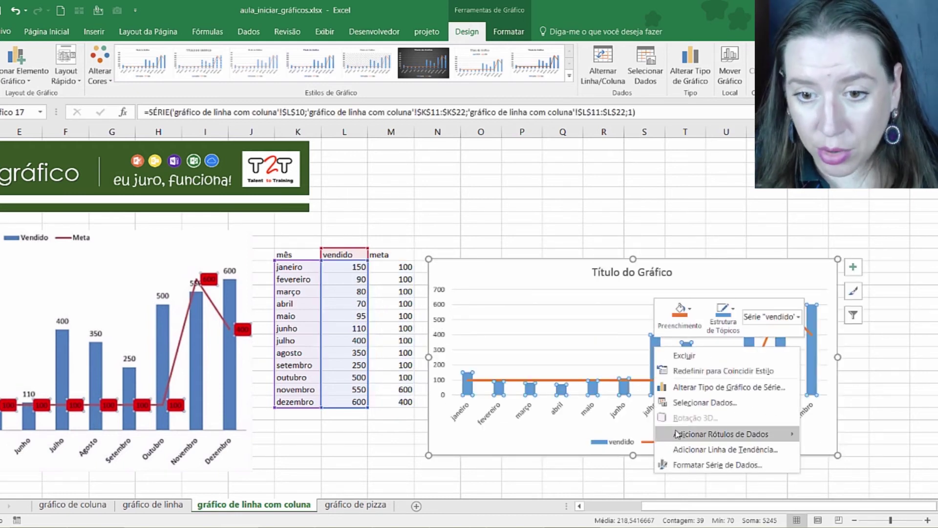
mouse_move(684, 434)
click(611, 434)
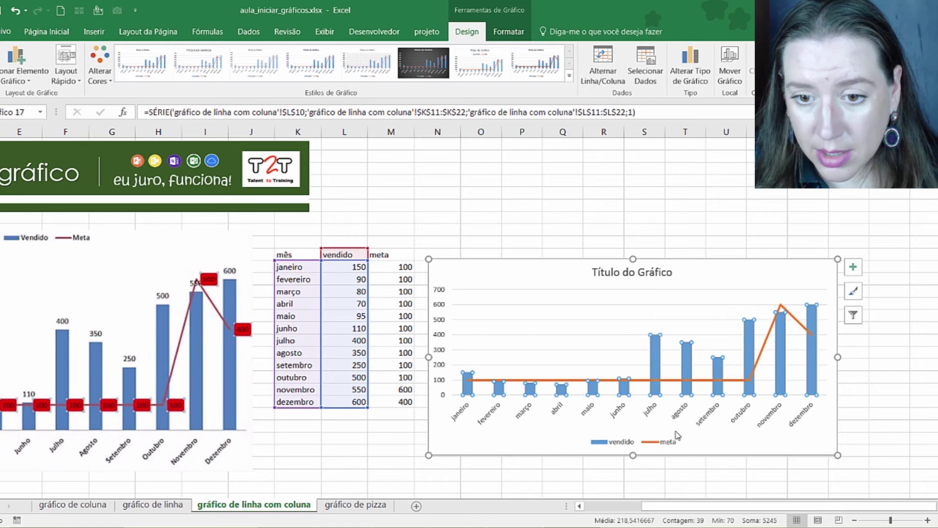
right_click(642, 380)
click(672, 467)
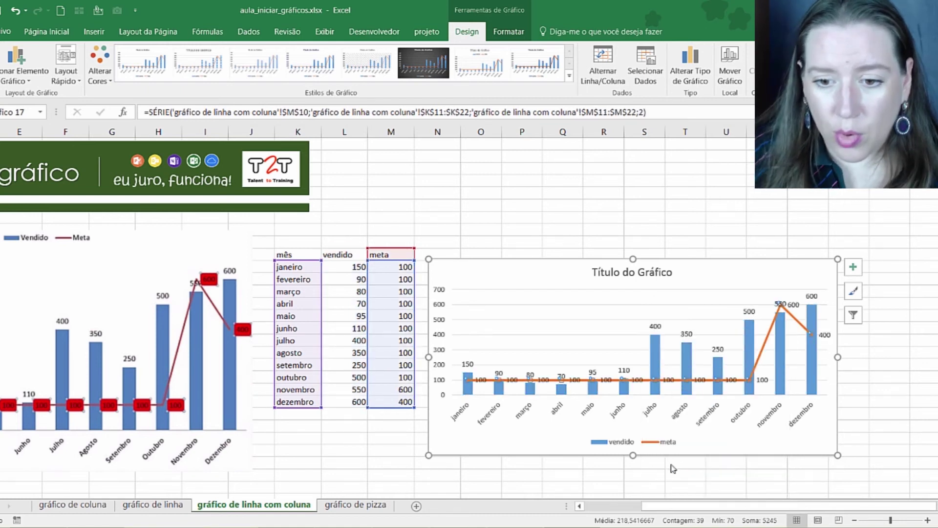
drag(700, 508, 642, 508)
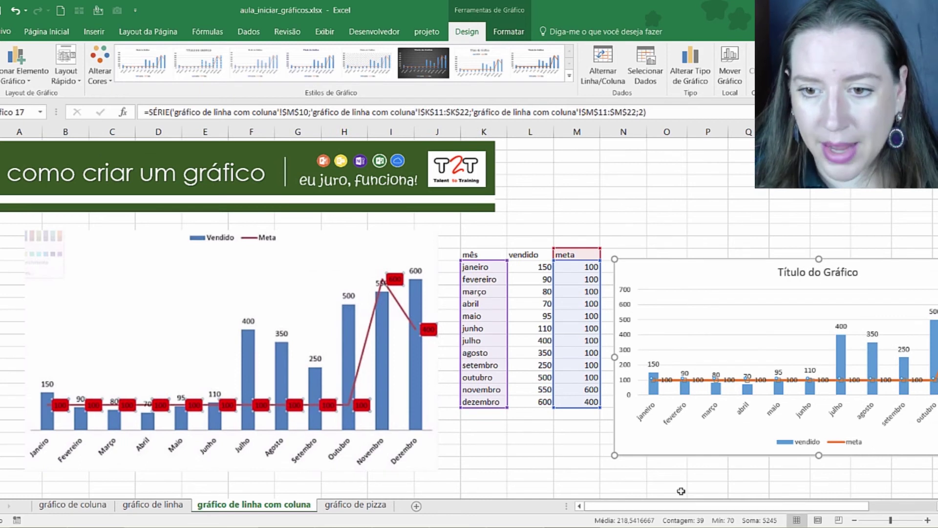
drag(696, 509, 795, 520)
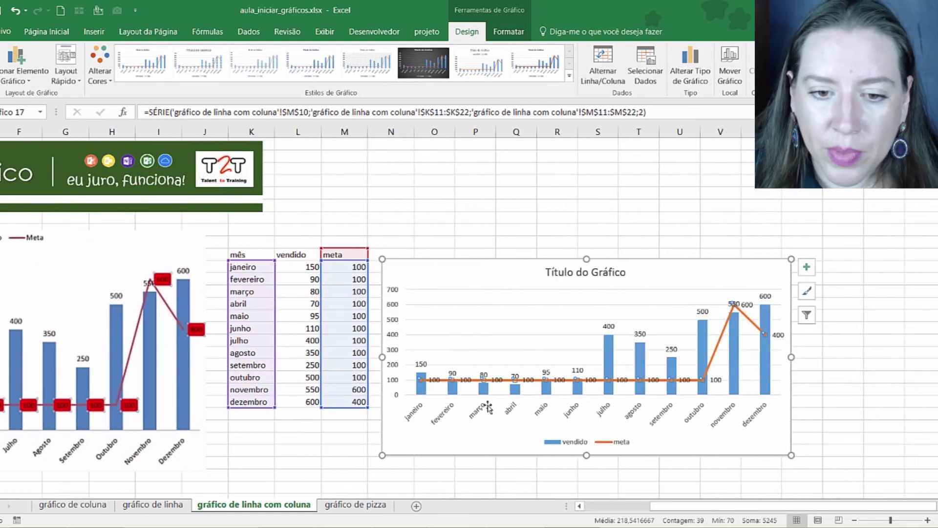
Step: Fill the meta line's data labels with a light blue theme color
click(439, 380)
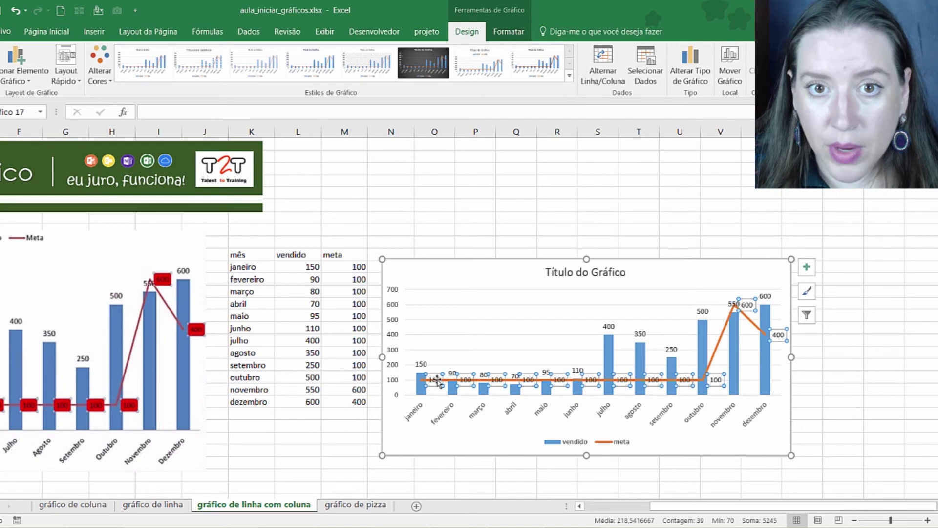
click(496, 34)
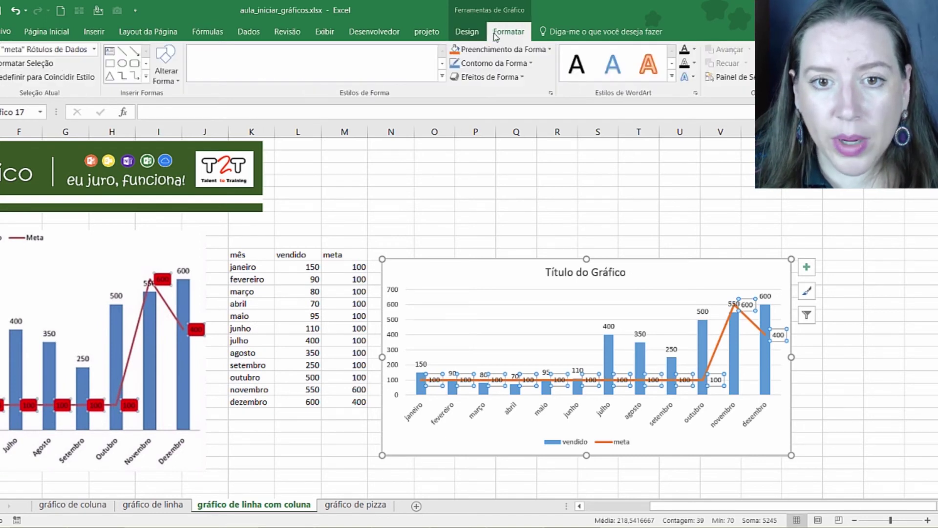
click(504, 49)
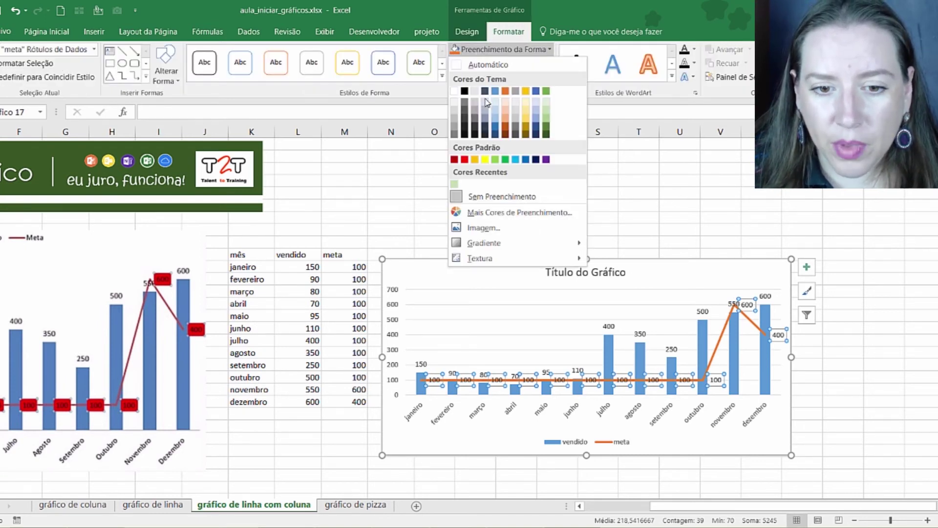
click(495, 110)
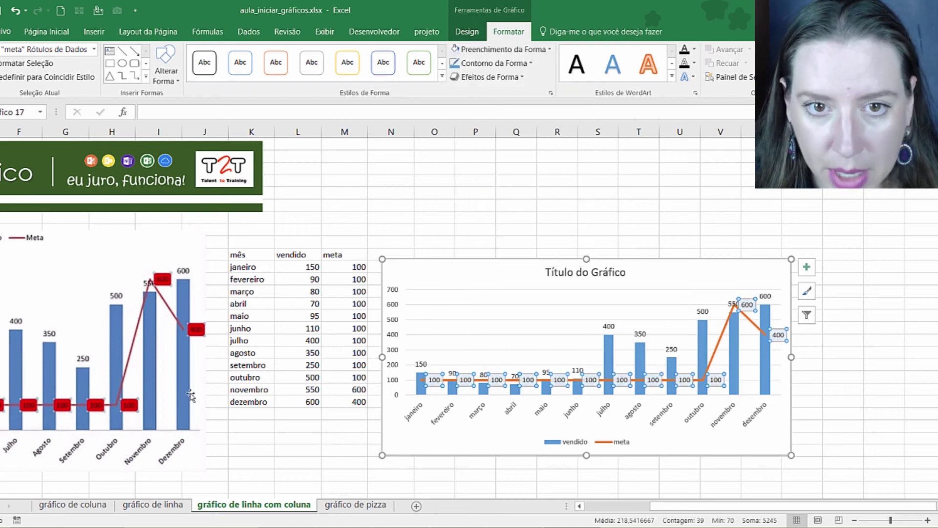
Step: Fill the meta line's data labels with a custom light pink color
click(486, 50)
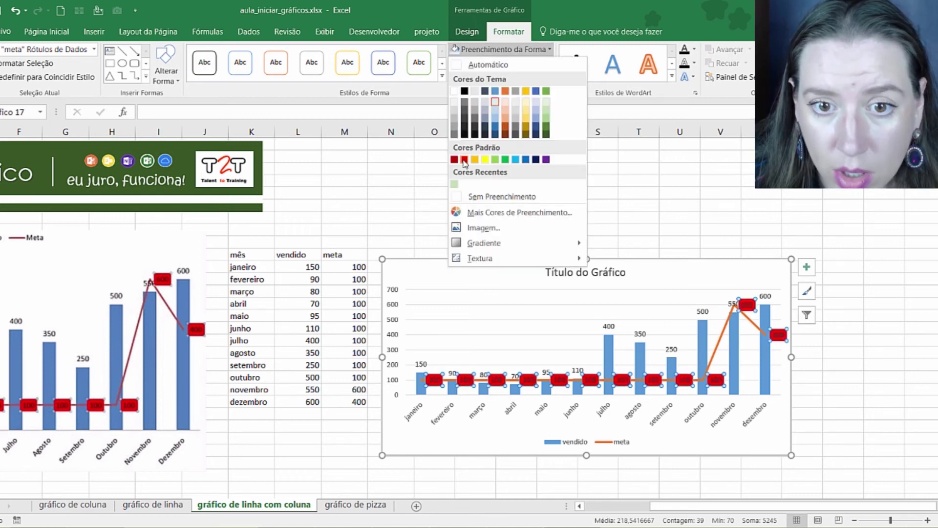
click(518, 212)
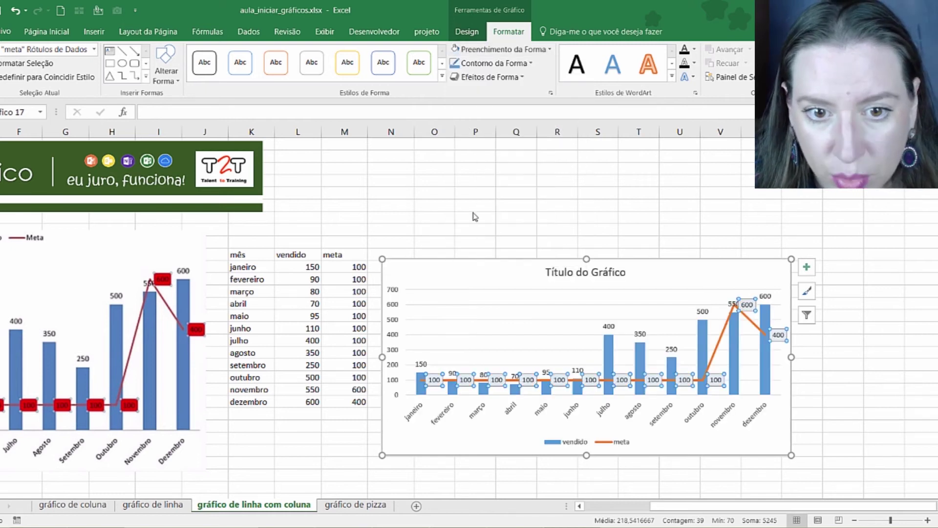
drag(444, 205, 428, 203)
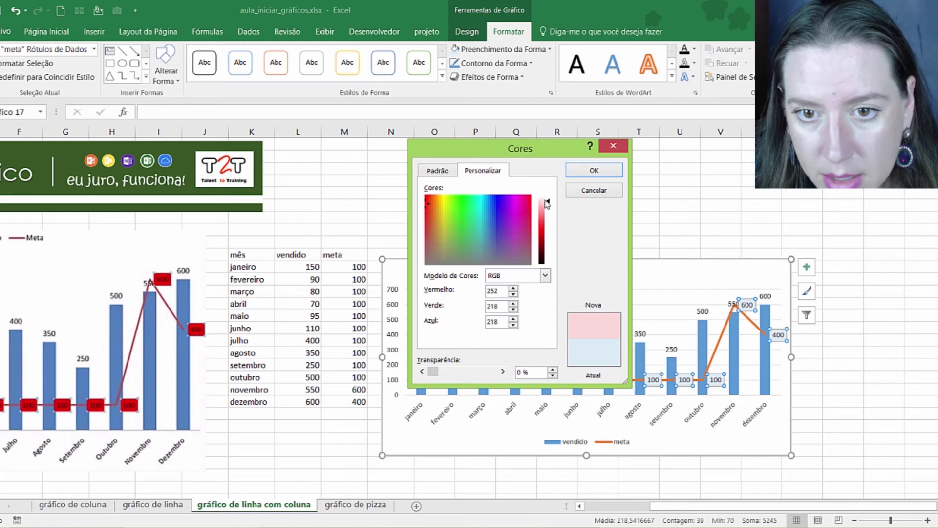
drag(547, 203, 548, 210)
click(593, 170)
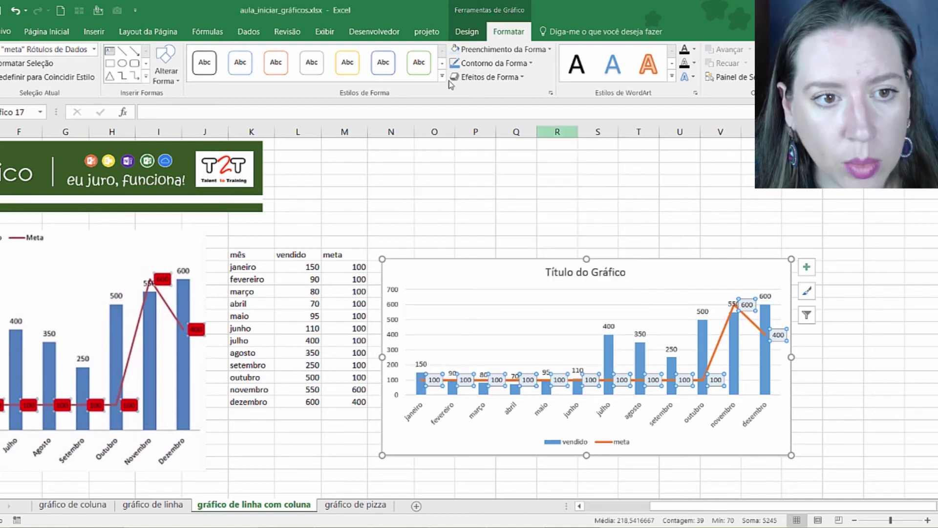
Step: Make the text of the meta data labels dark red and bold
click(39, 32)
click(213, 74)
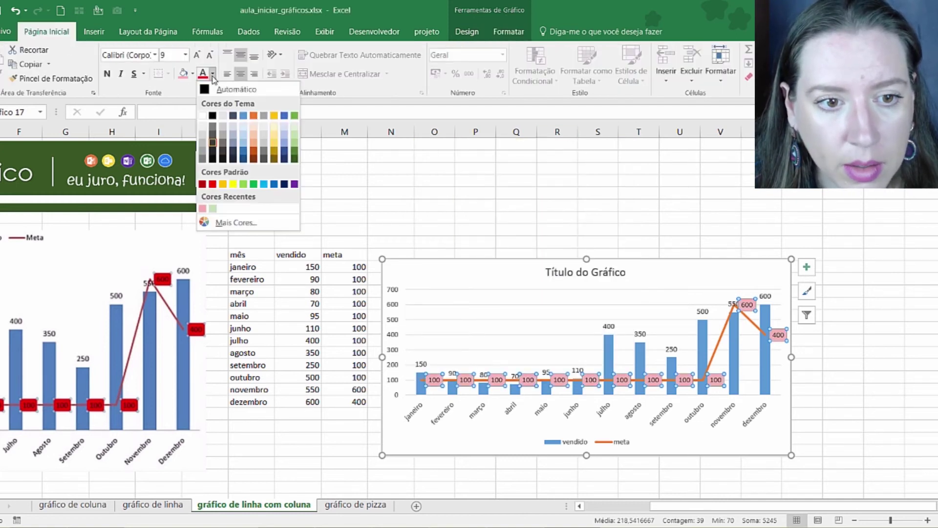
key(Escape)
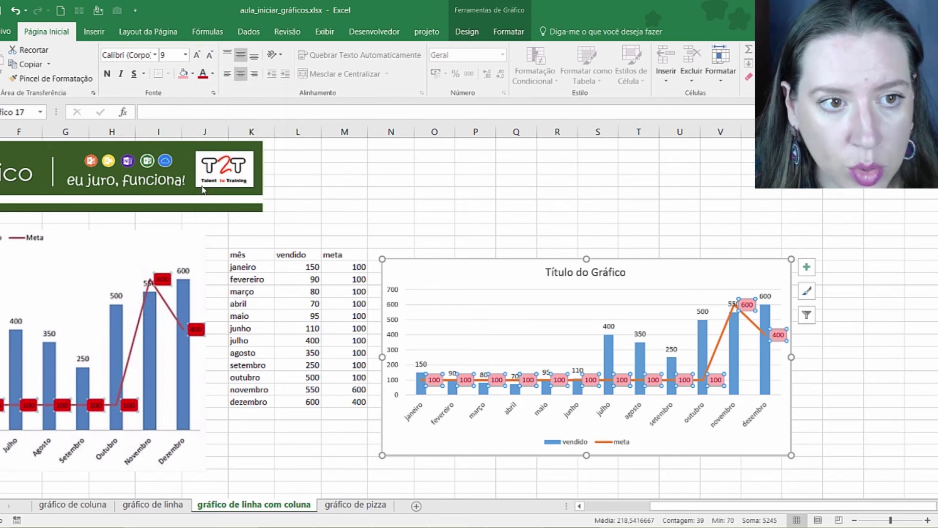
click(106, 75)
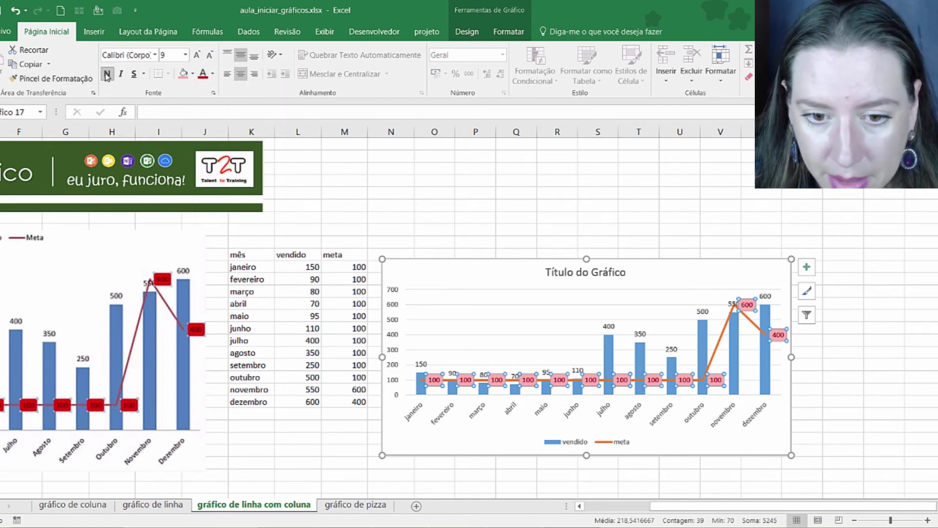
Step: Make the vendido data labels bold and set their font size to 10
click(425, 365)
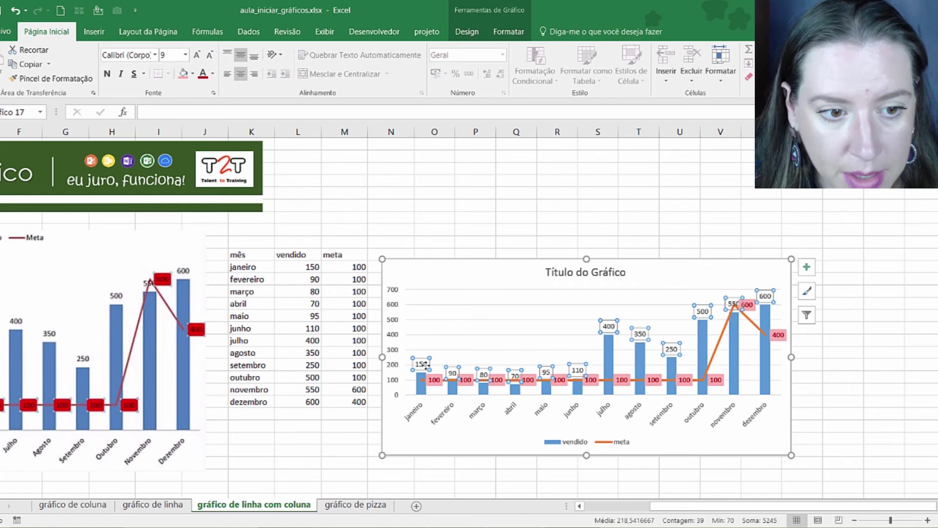
click(108, 75)
click(196, 57)
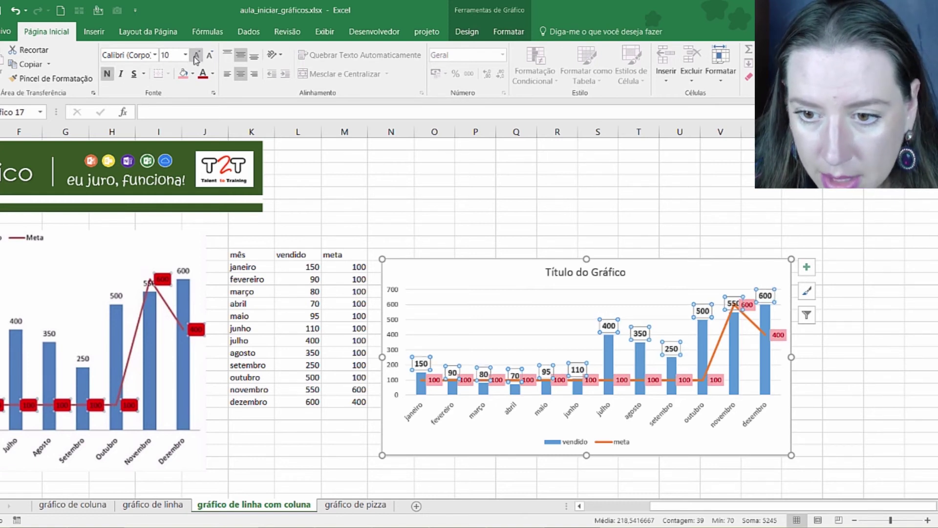
click(826, 427)
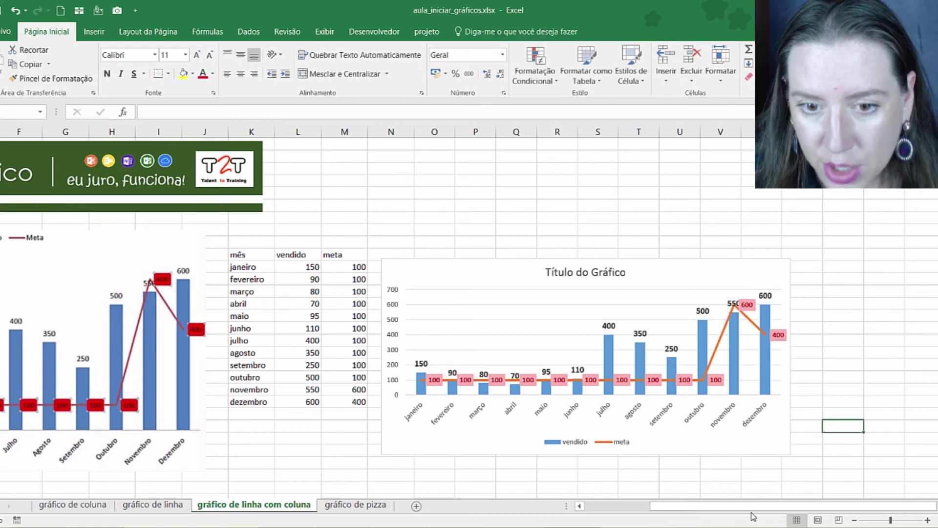
Step: Move the combination chart next to the sample picture and place its legend above the columns, beside the chart title
drag(757, 509, 689, 509)
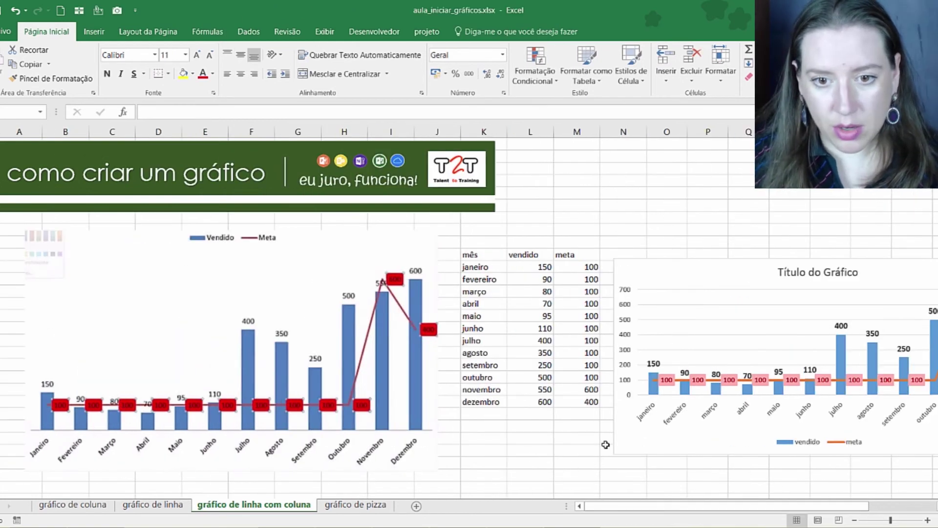
click(620, 449)
drag(620, 449, 467, 457)
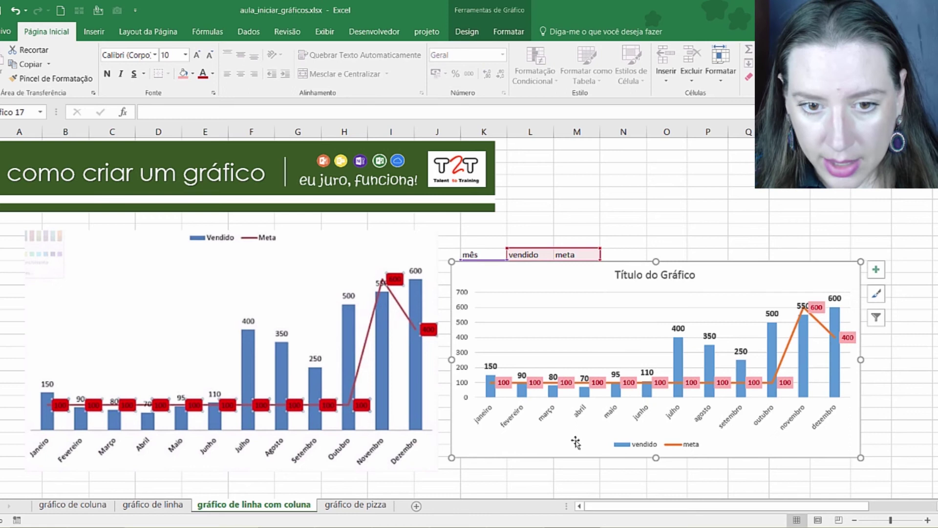
click(624, 444)
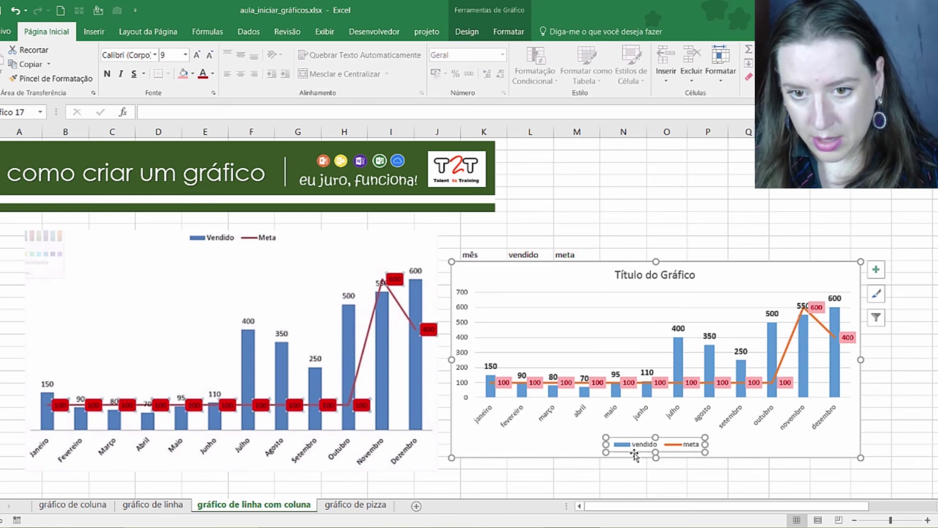
drag(634, 452, 543, 278)
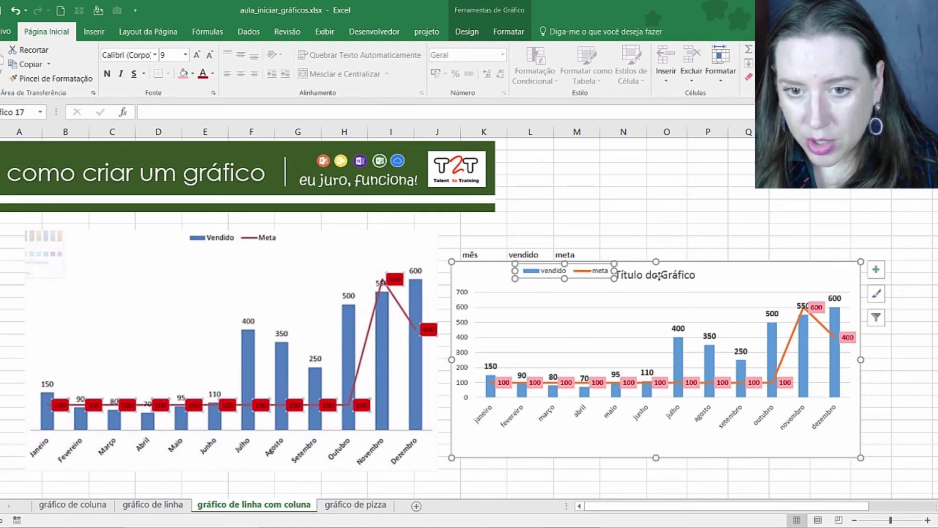
Step: Delete the chart title, then widen the legend and center it above the plot area
click(630, 279)
key(Delete)
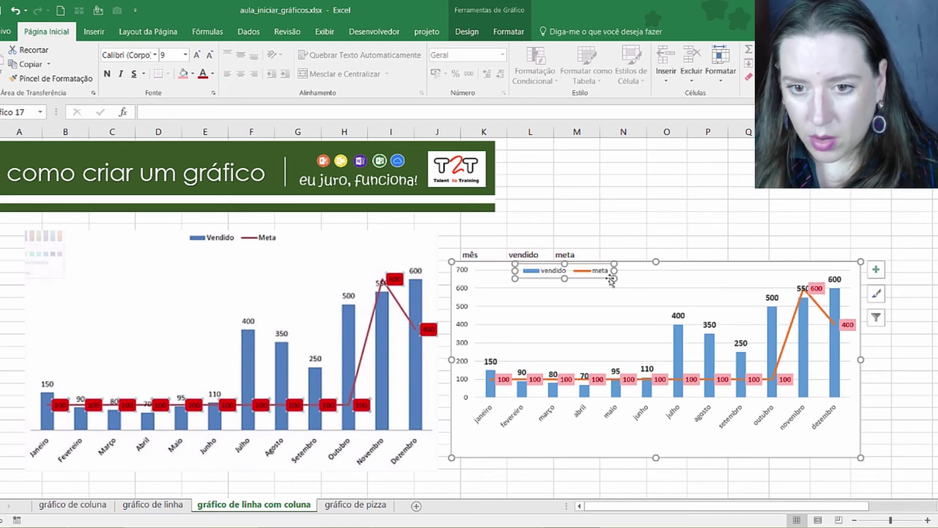
click(664, 274)
drag(664, 271, 668, 297)
click(604, 276)
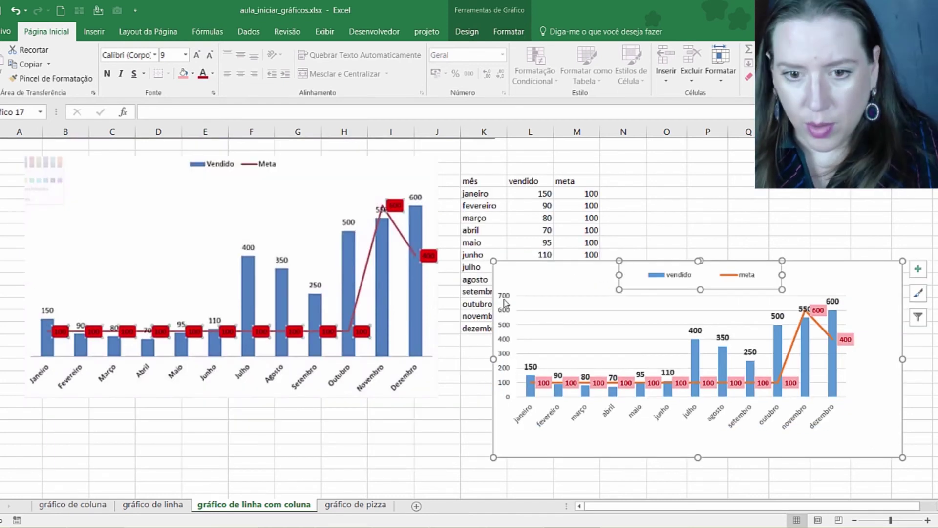
Step: Delete the chart's vertical axis and enlarge the plot area toward the chart's lower-right corner
click(508, 305)
key(Delete)
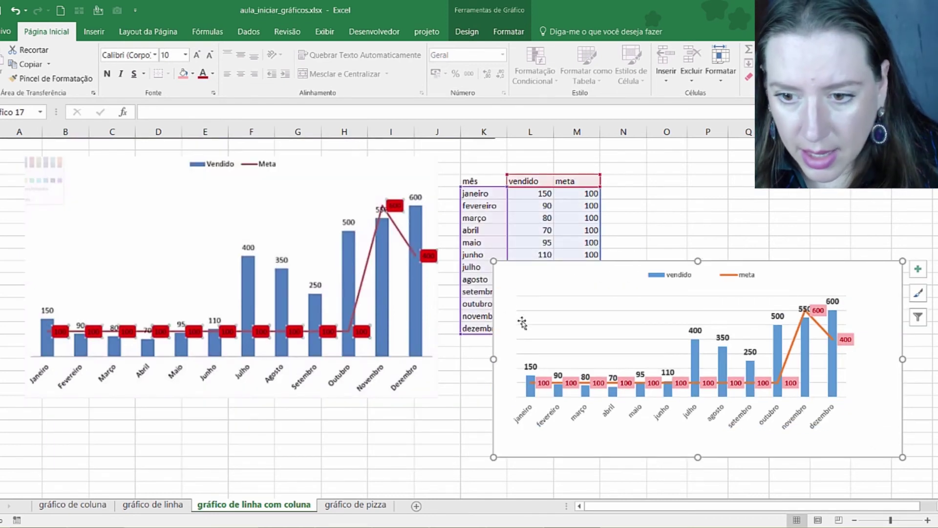
click(534, 303)
drag(847, 396, 880, 416)
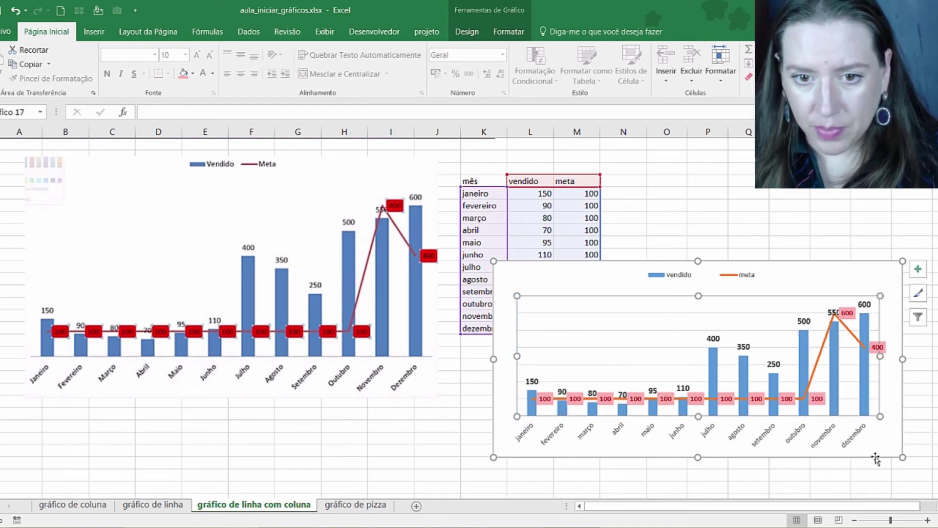
Step: Move the combination chart off the data table to the empty cells beside it, starting near column N
drag(548, 261, 674, 202)
click(741, 447)
drag(802, 509, 858, 507)
drag(297, 186, 391, 327)
click(391, 327)
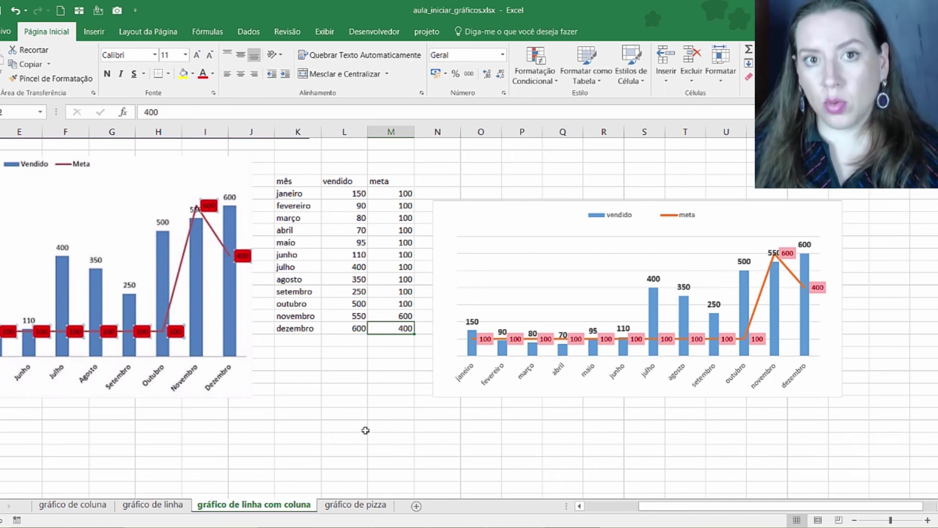
click(344, 426)
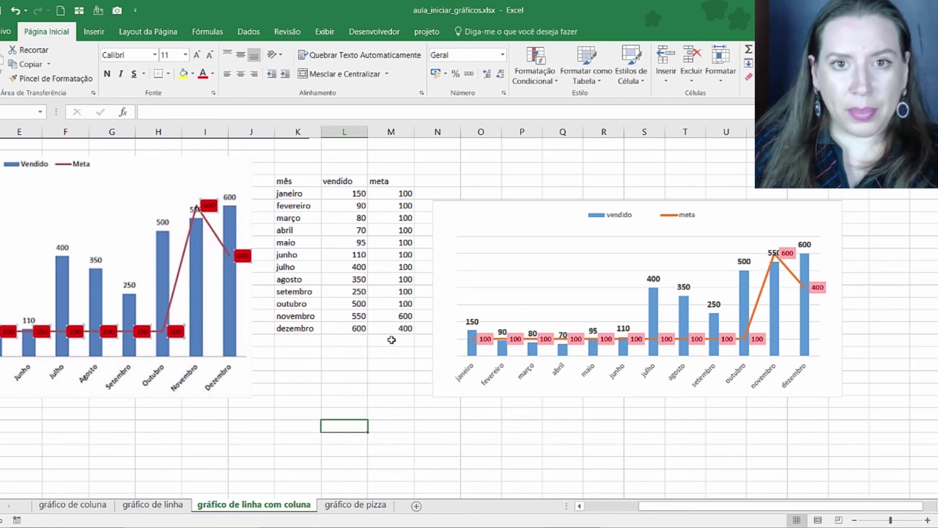
click(391, 388)
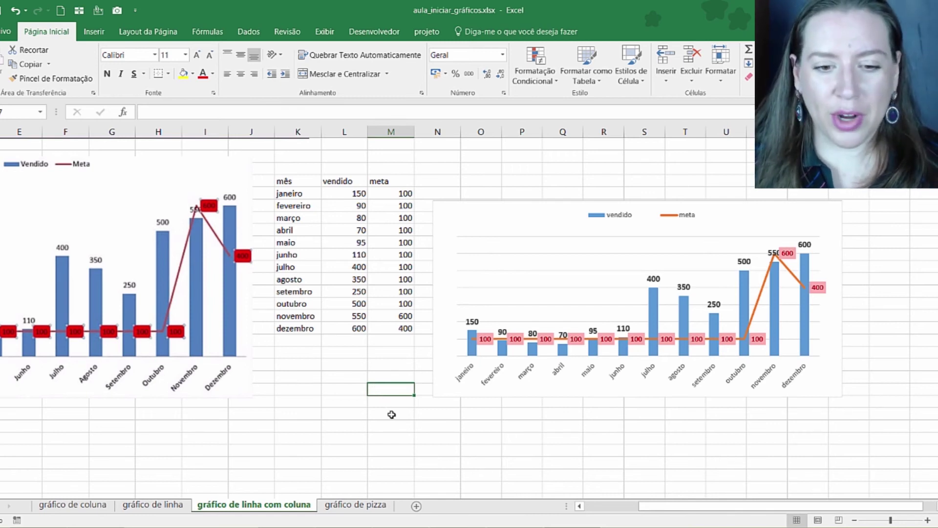
Step: Switch to the gráfico de pizza sheet and move the sample pie chart picture slightly up and to the left
click(362, 509)
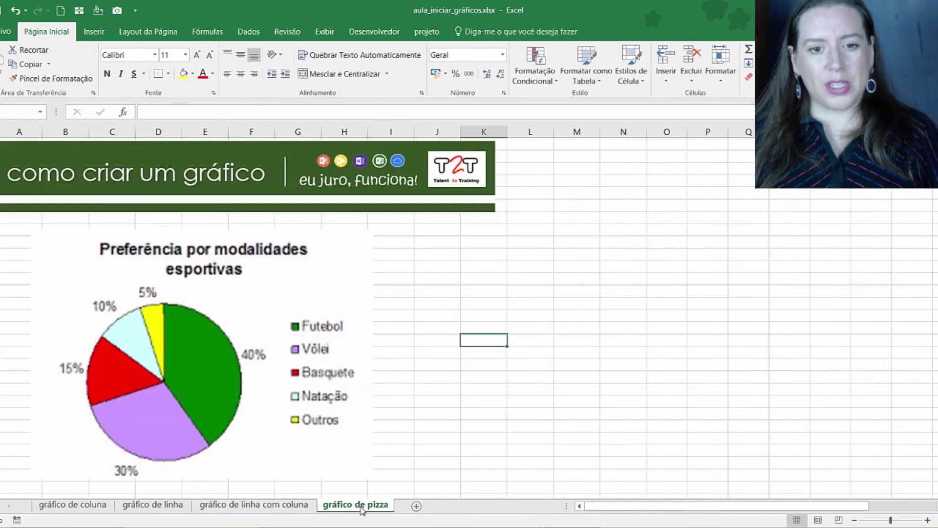
click(330, 351)
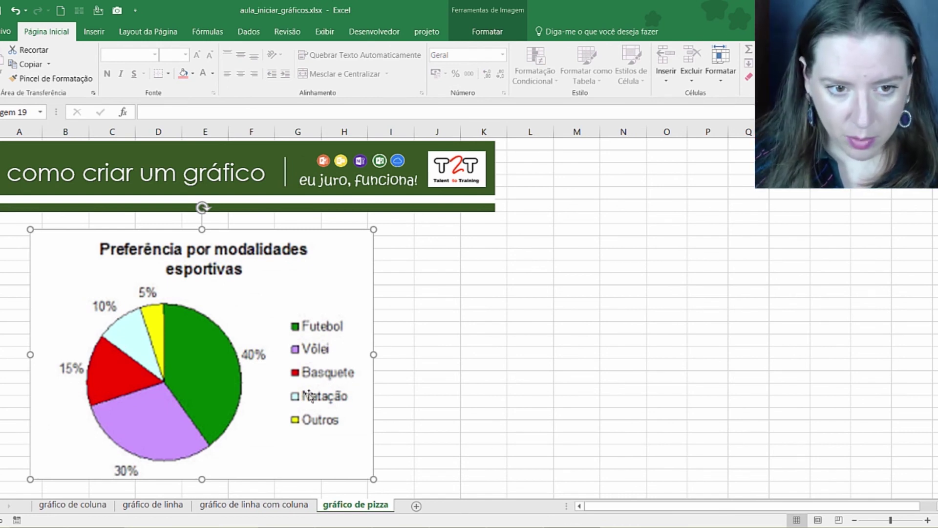
drag(202, 374, 188, 366)
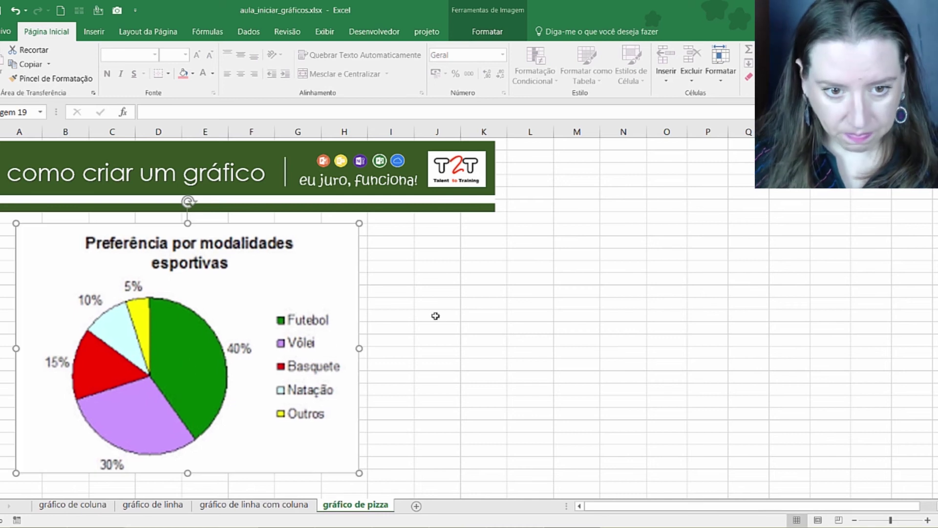
Step: Enter the heading esportes in J11 and list futebol, vôlei, Basquete, Natação and Outros in the cells below it
click(434, 267)
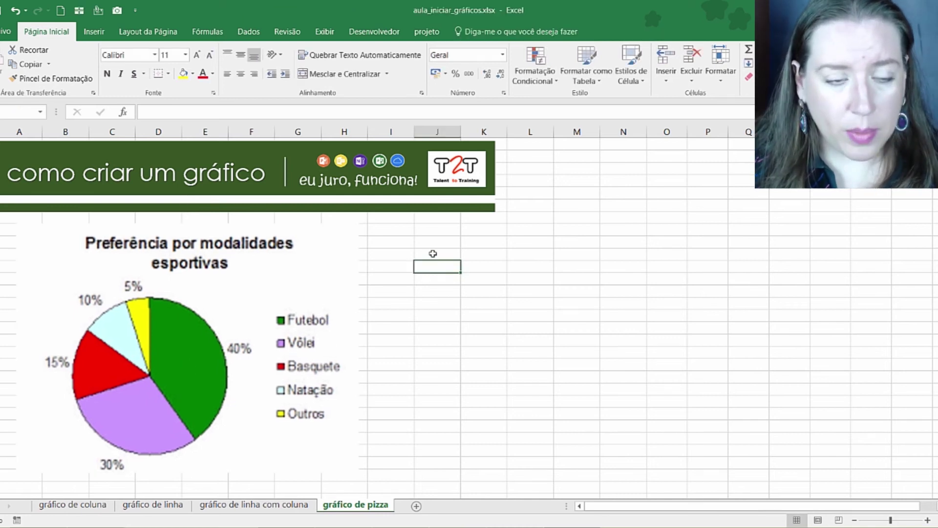
click(433, 253)
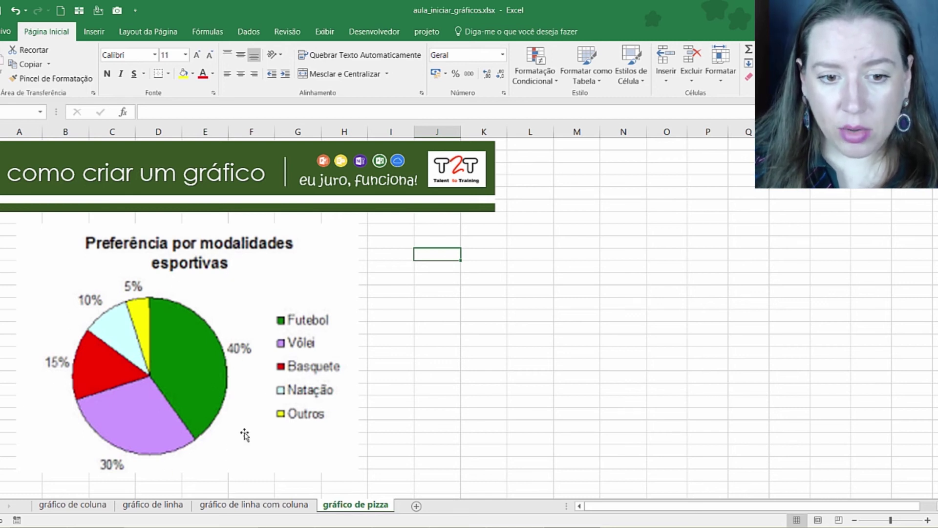
click(447, 268)
text(esportes)
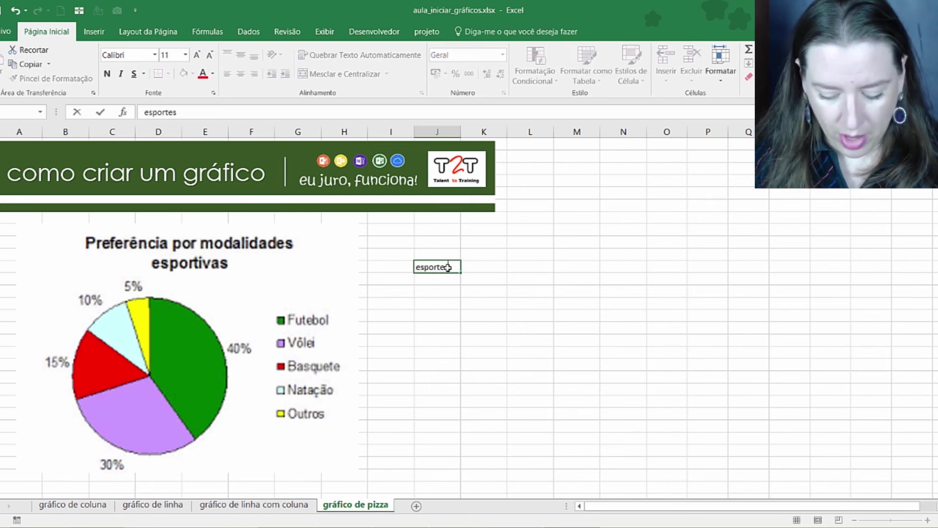
key(Return)
text(futebol)
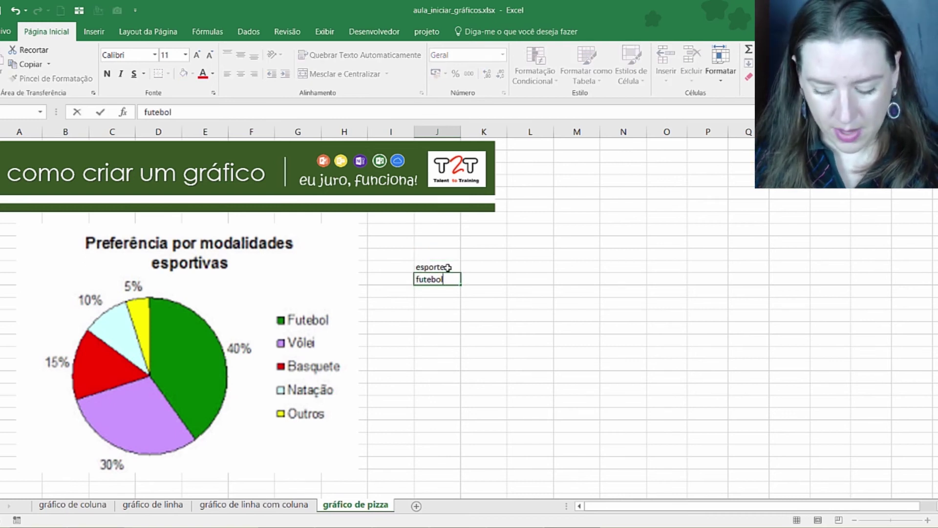
key(Return)
text(vôleu)
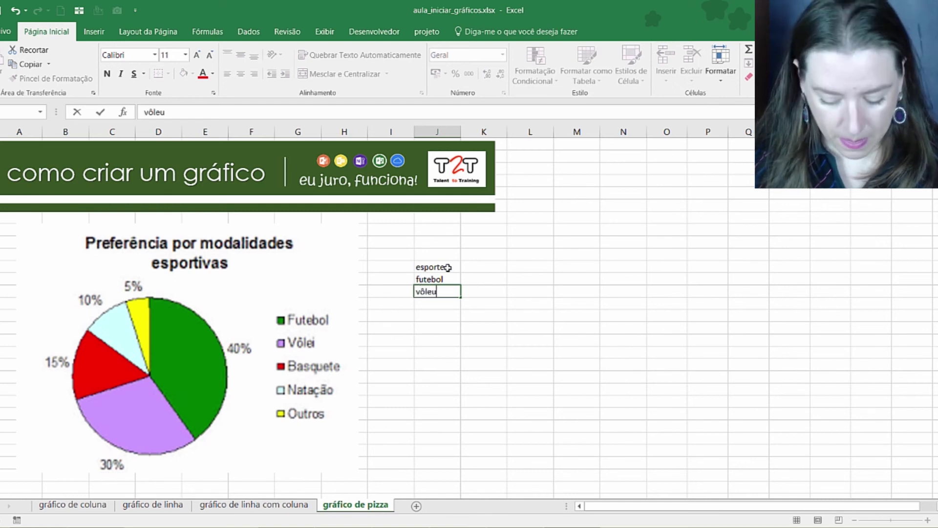
key(Return)
text(Basquete)
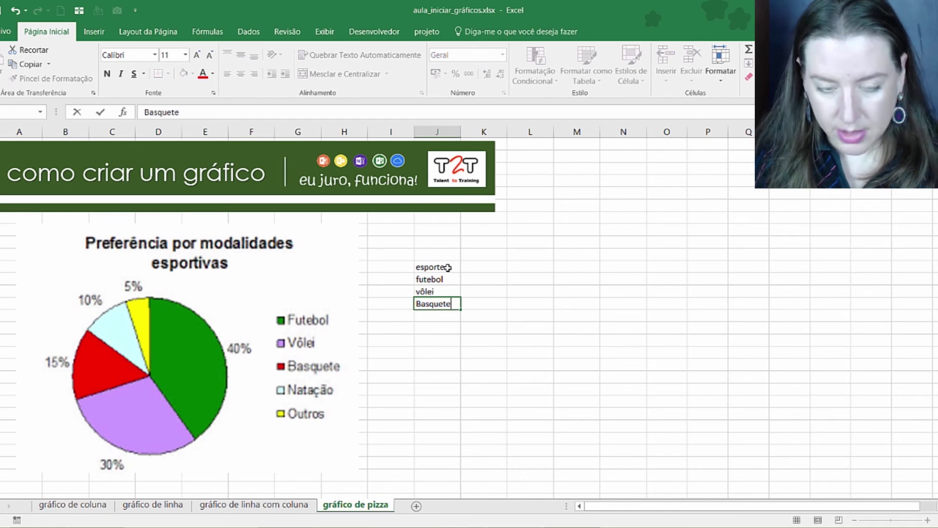
key(Return)
text(Natação)
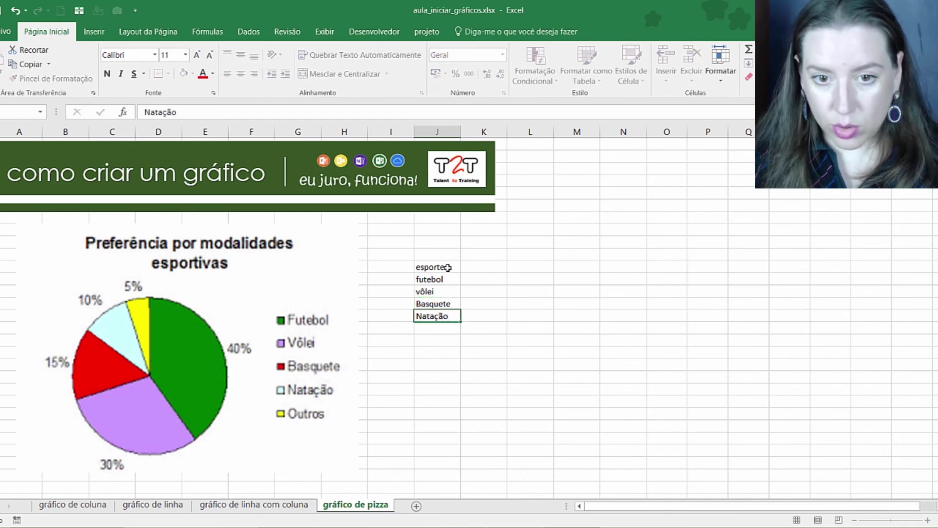
key(Return)
text(Outros)
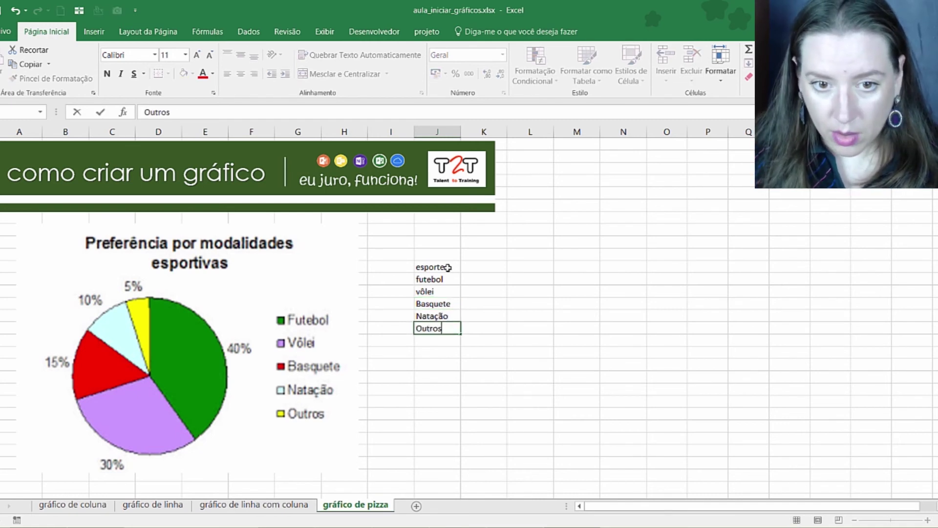
key(Return)
Step: Capitalize the first letters of the futebol and vôlei entries so they read Futebol and Vôlei
click(442, 279)
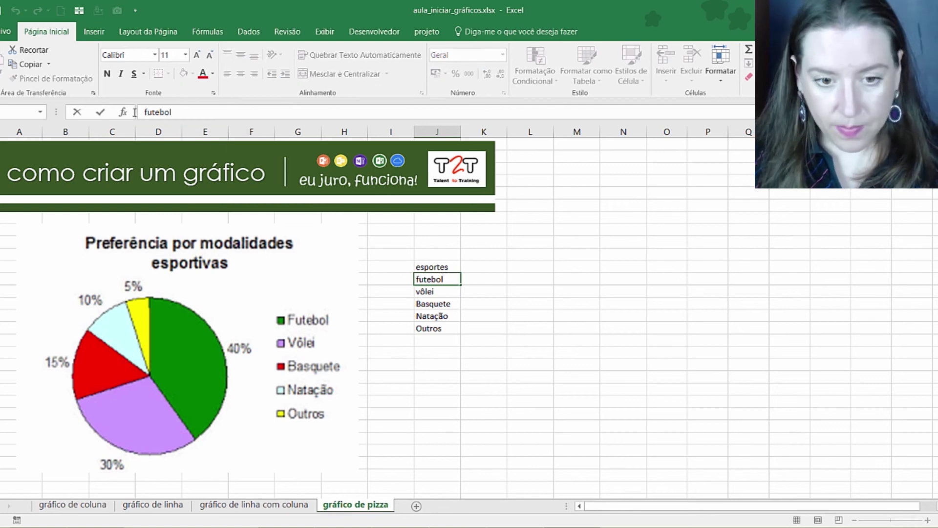
key(Delete)
text(F)
key(Return)
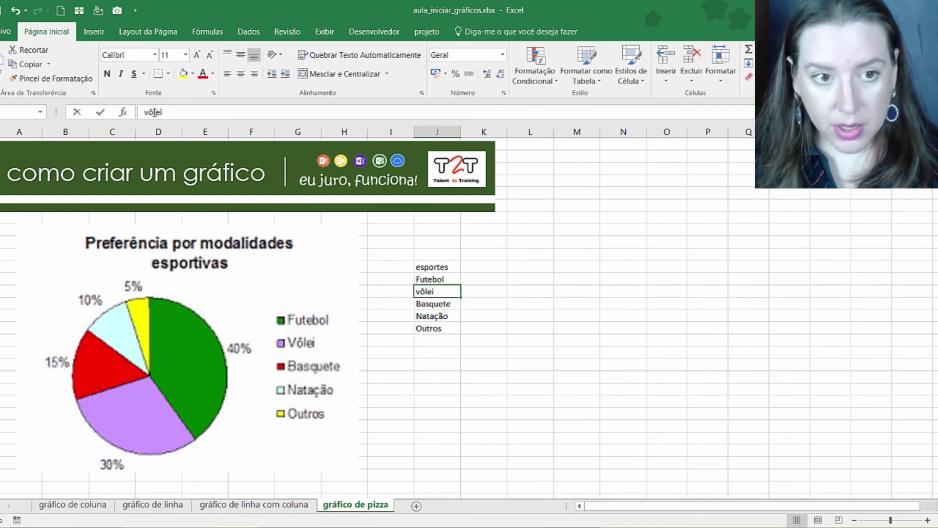
click(146, 111)
key(Delete)
key(Delete)
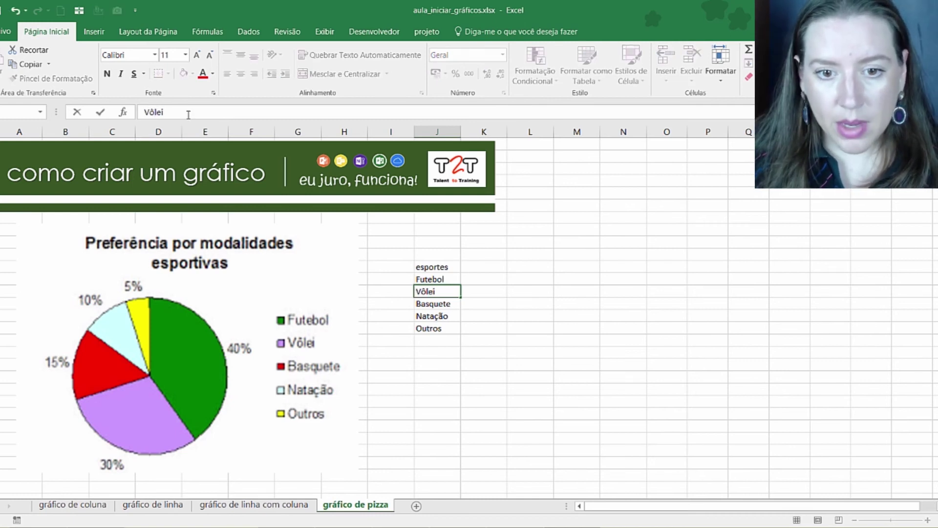
key(Return)
Step: Enter the percentages 40%, 30%, 15%, 10% and 5% beside the sports from Futebol to Outros
click(480, 278)
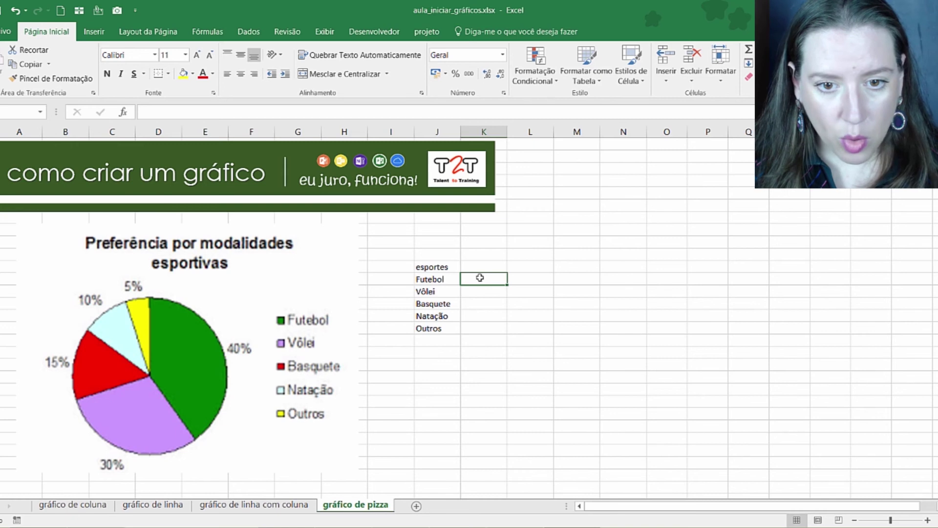
text(40)
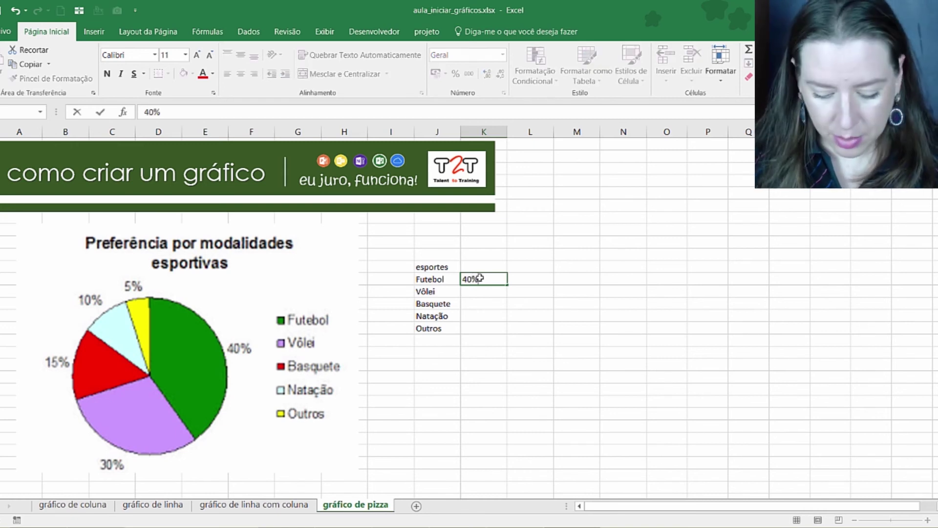
key(Return)
text(30)
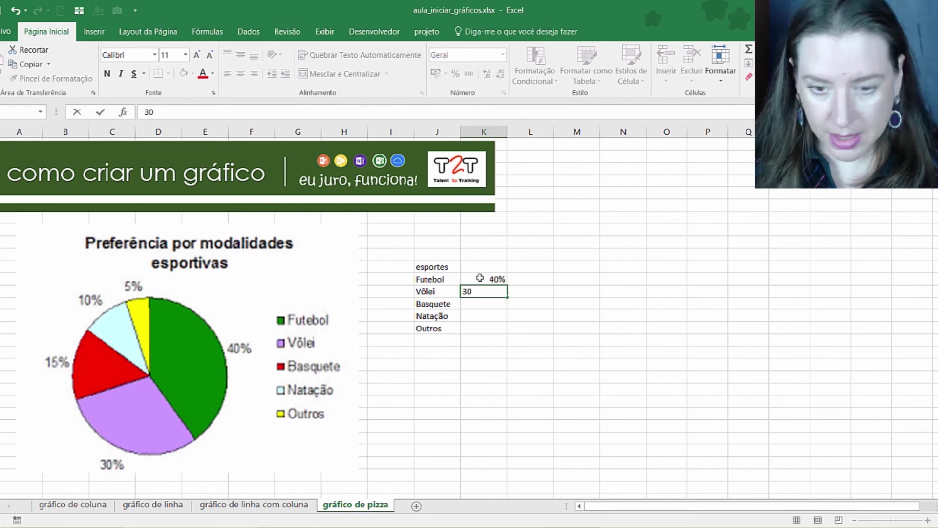
key(Return)
text(15)
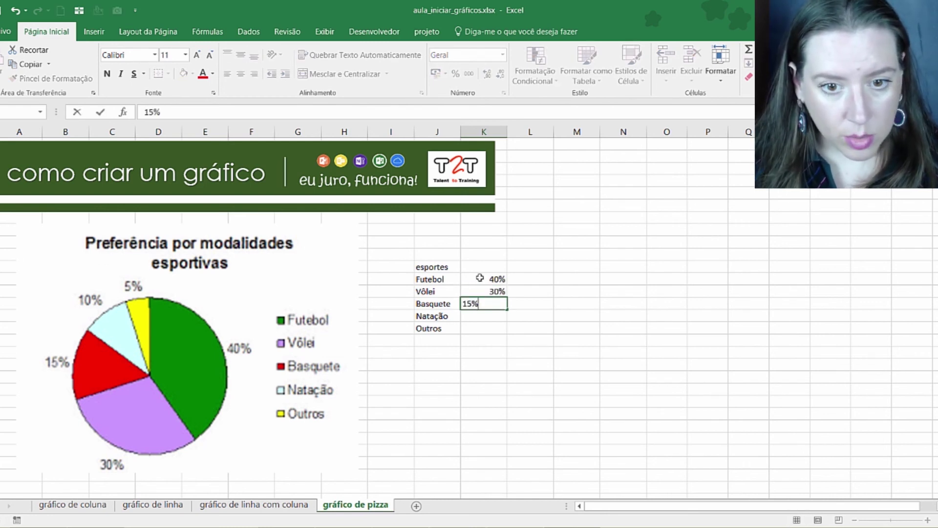
key(Return)
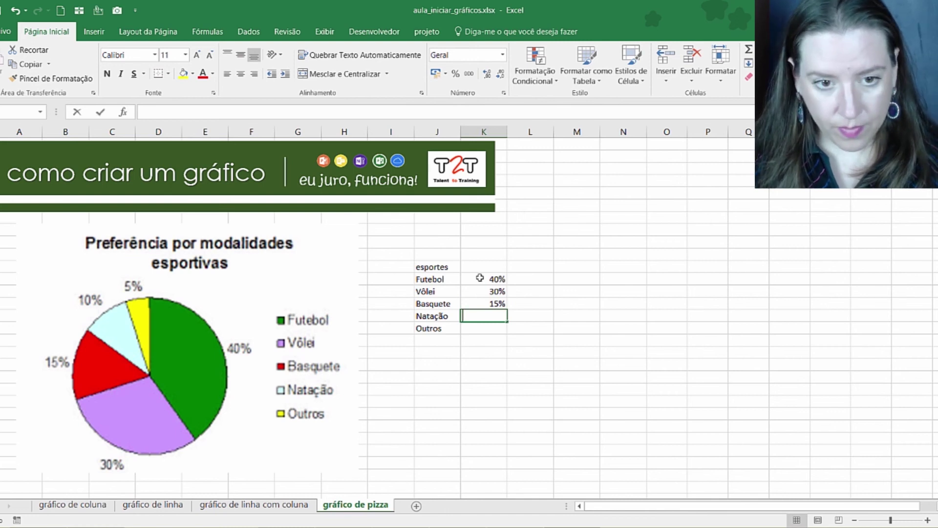
text(10)
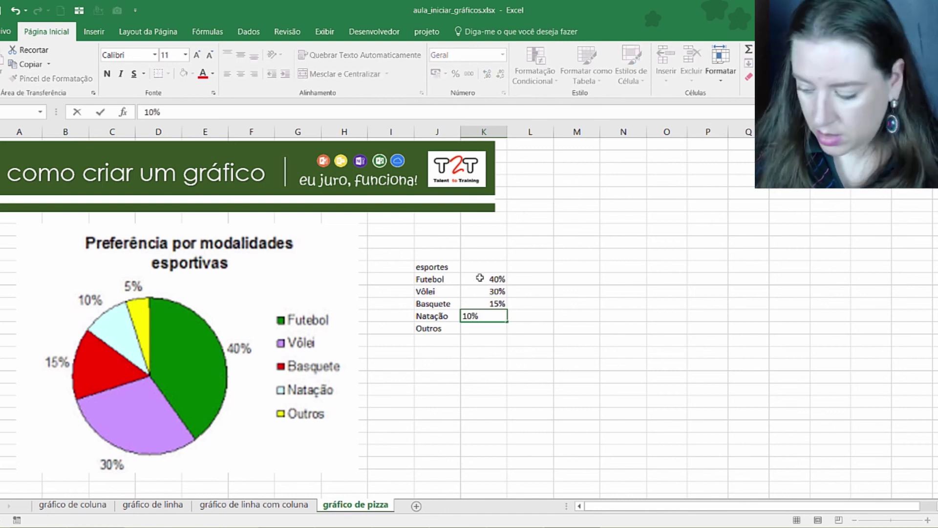
key(Return)
text(5)
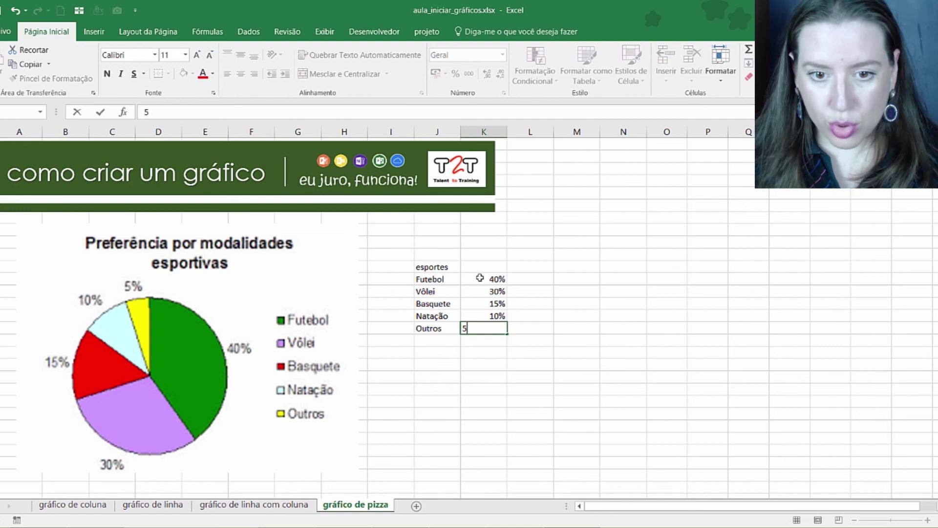
key(Return)
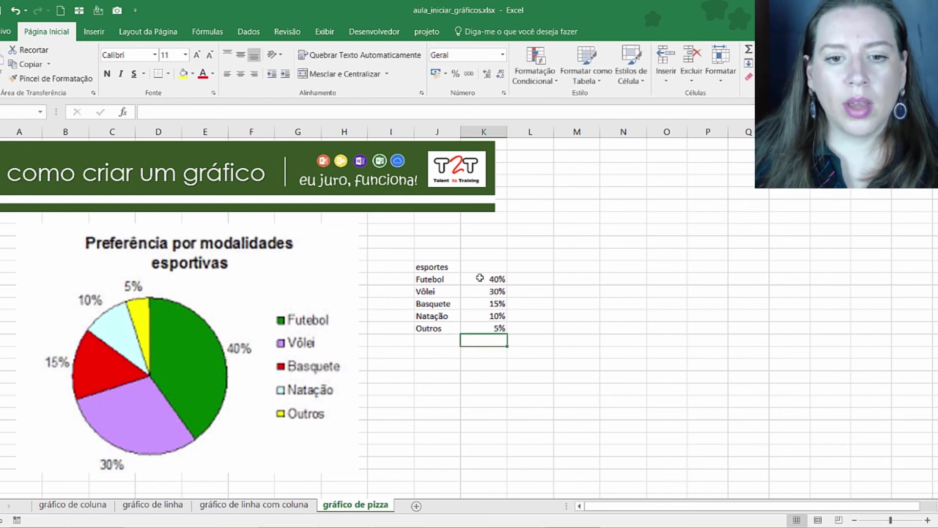
Step: Add the heading resultado in K11 above the percentages
click(480, 277)
drag(430, 274, 477, 329)
click(442, 266)
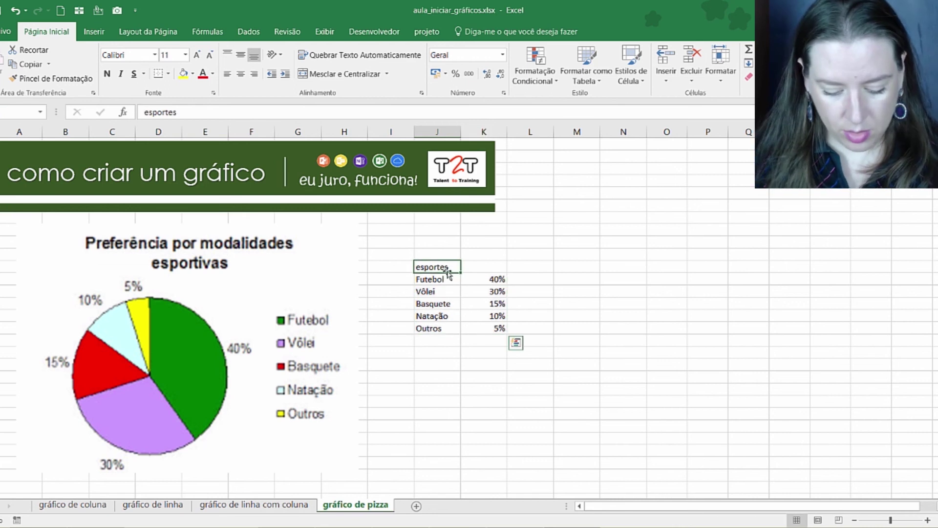
click(470, 270)
text(resul)
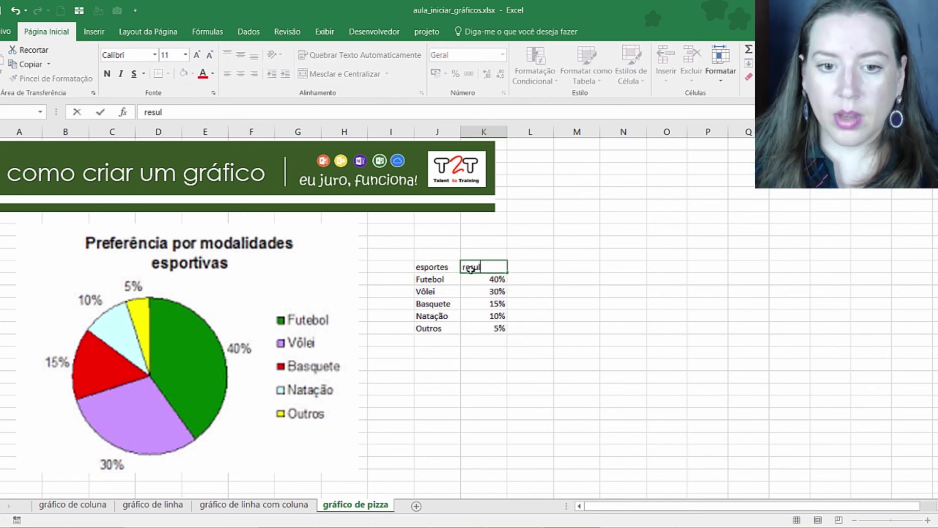
text(tado)
key(Return)
Step: Insert a 2D pie chart from the whole esportes and resultado table and place it in the empty cells from about column M
drag(450, 270, 504, 330)
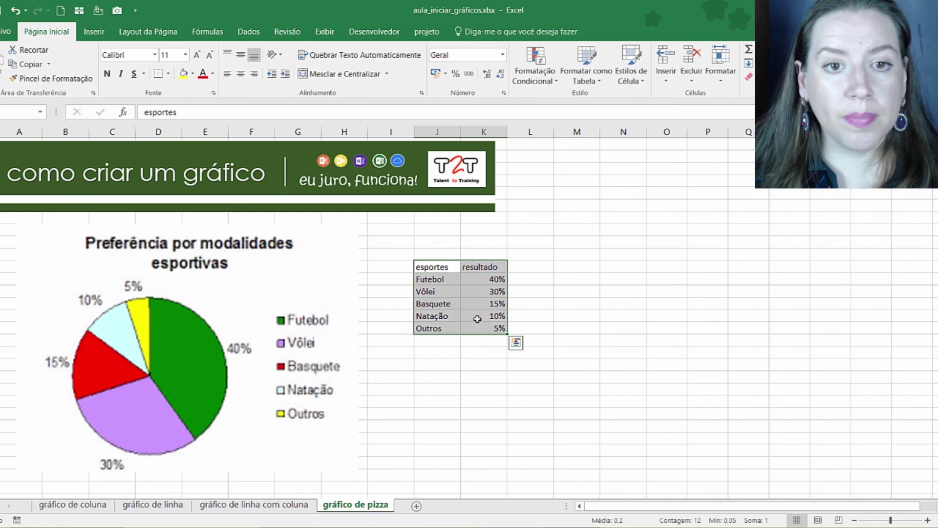
click(94, 32)
click(427, 78)
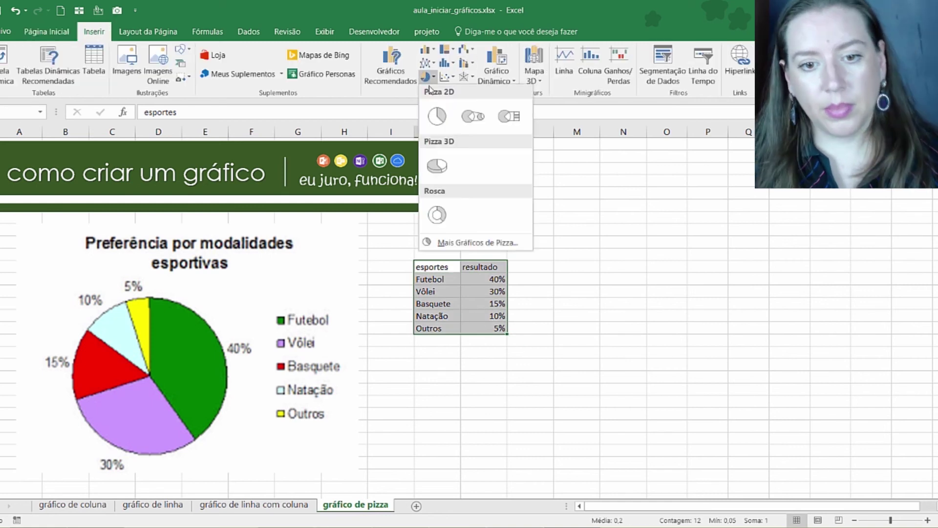
click(437, 116)
drag(647, 336, 846, 295)
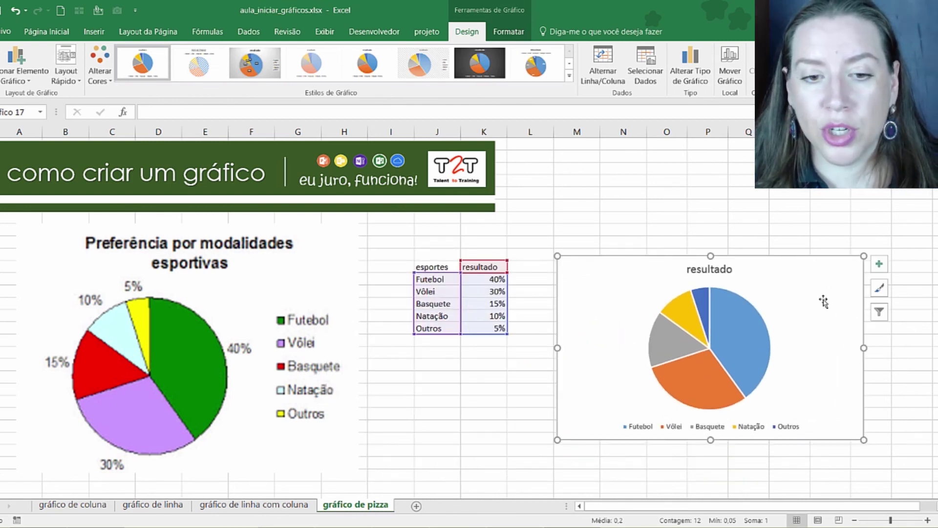
click(750, 333)
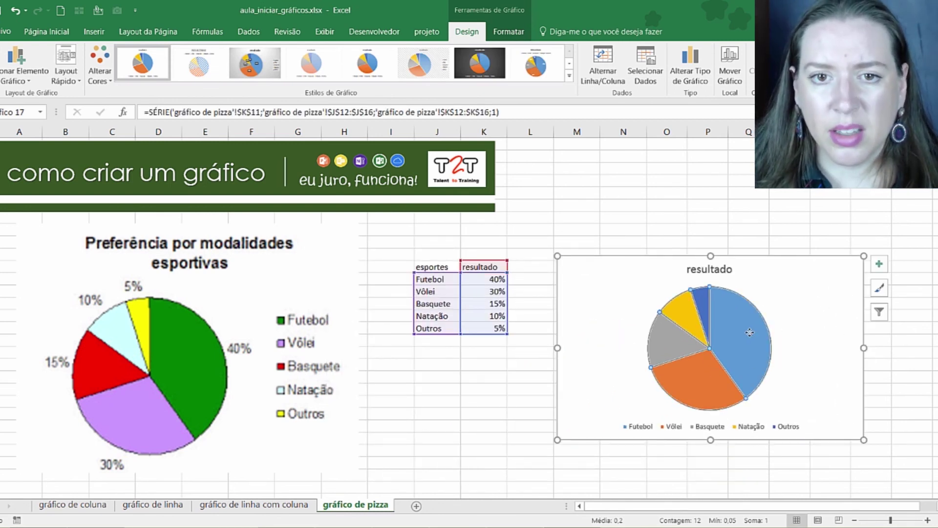
click(509, 31)
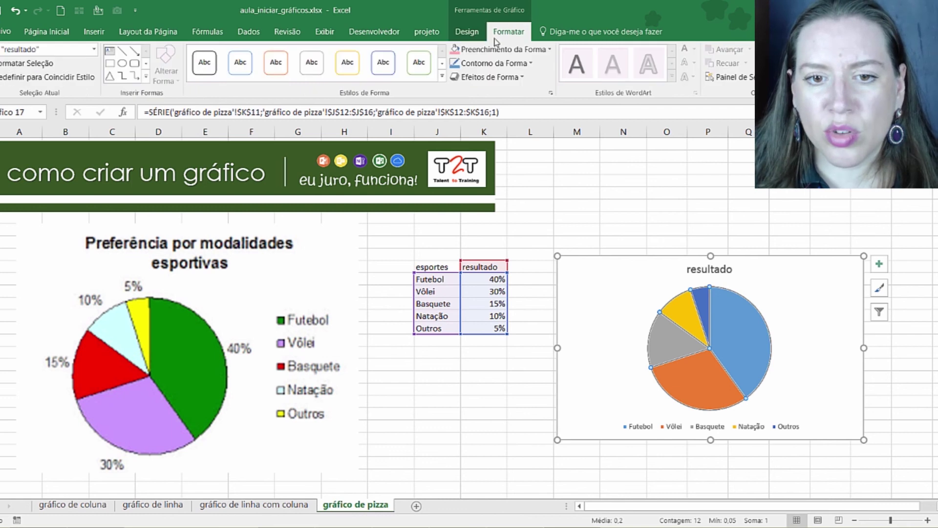
click(492, 63)
click(492, 210)
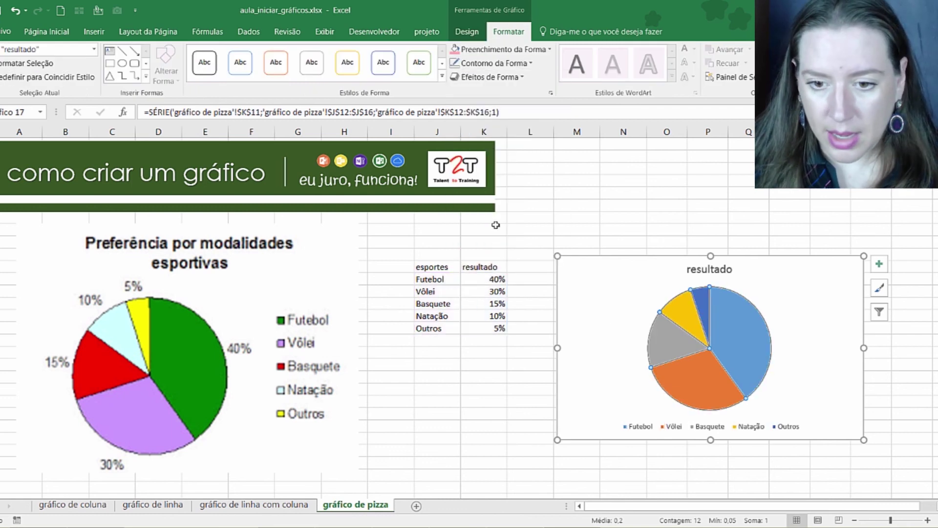
Step: Move the pie chart's legend to the right of the pie and reshape it into a tall vertical list
click(658, 425)
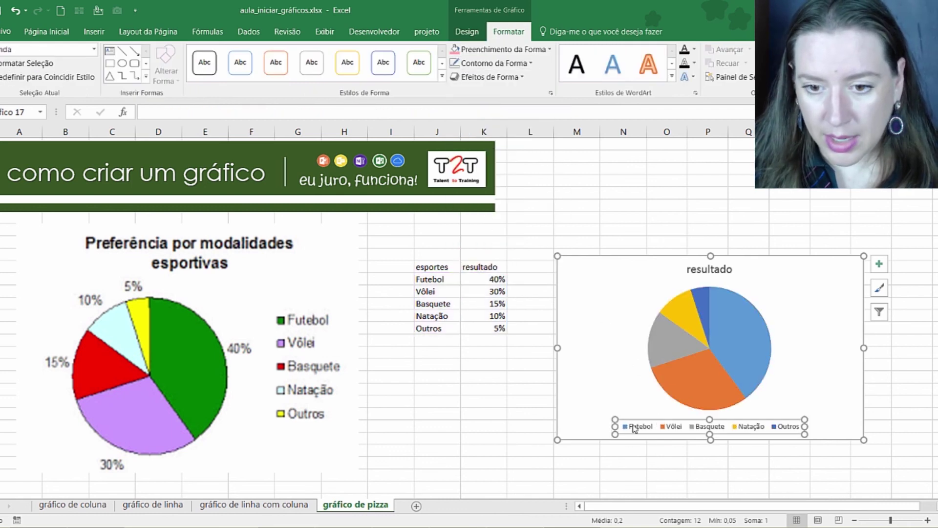
click(650, 429)
drag(675, 427, 828, 314)
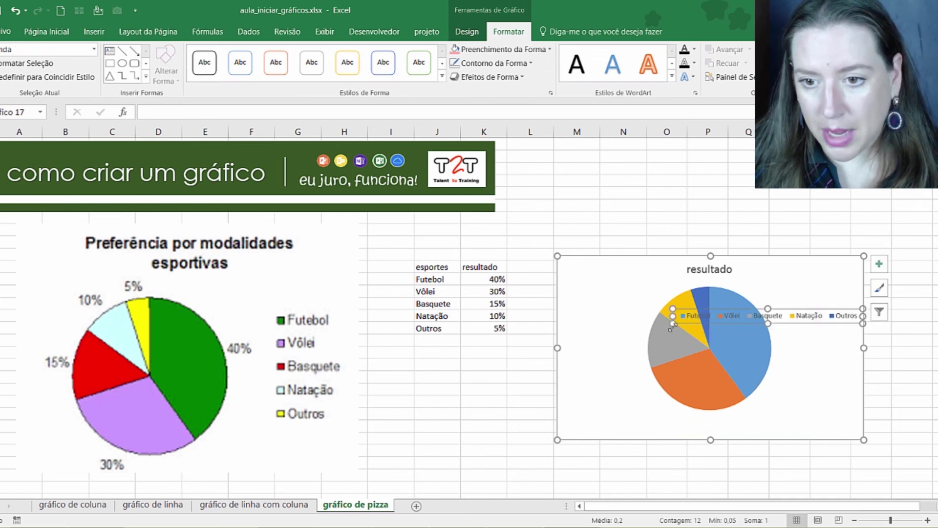
click(764, 364)
click(709, 317)
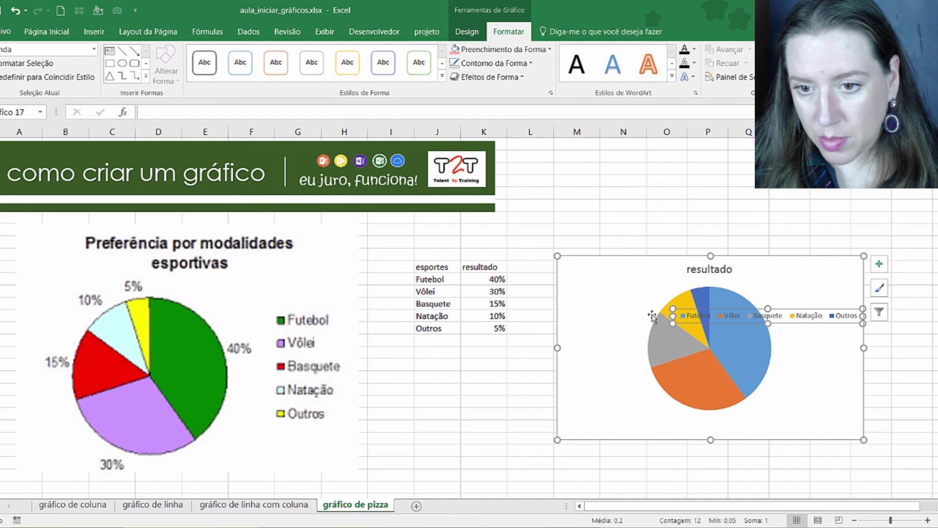
drag(672, 324, 681, 331)
drag(765, 369, 797, 407)
drag(824, 309, 816, 302)
Step: Change the pie chart's title to Preferência por modalidades esportivas
click(680, 279)
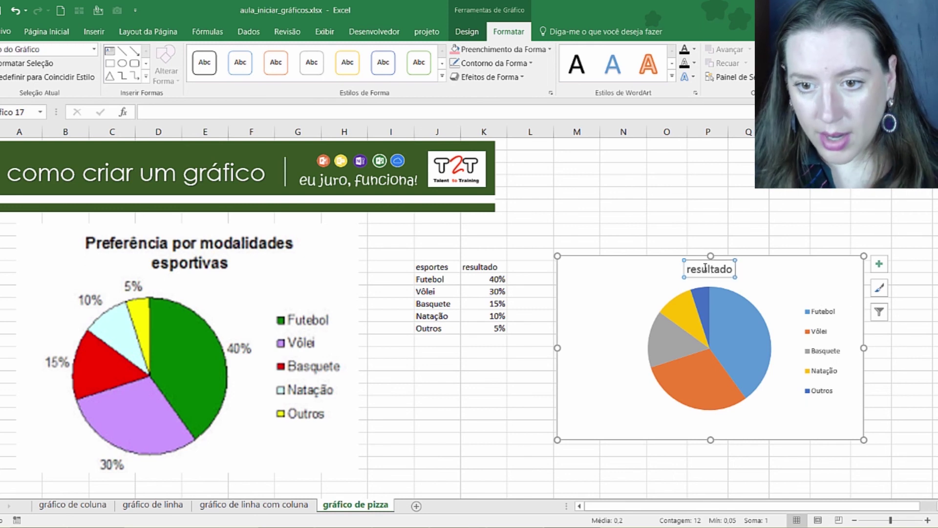
drag(694, 270, 754, 275)
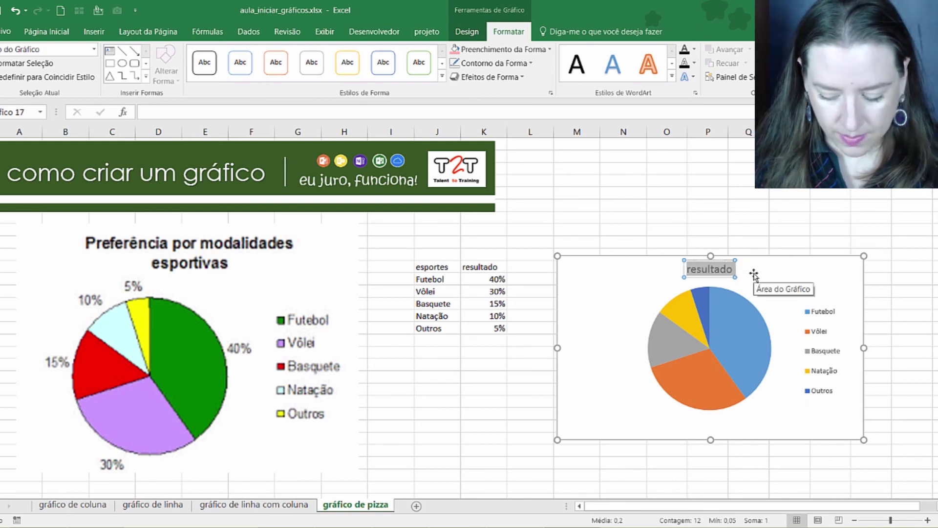
text(Preferênci)
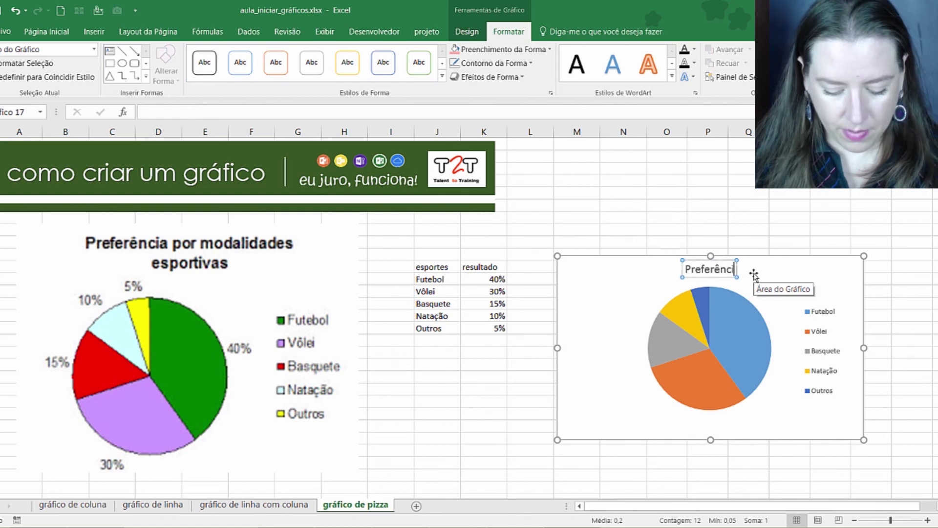
text(a por modalidades)
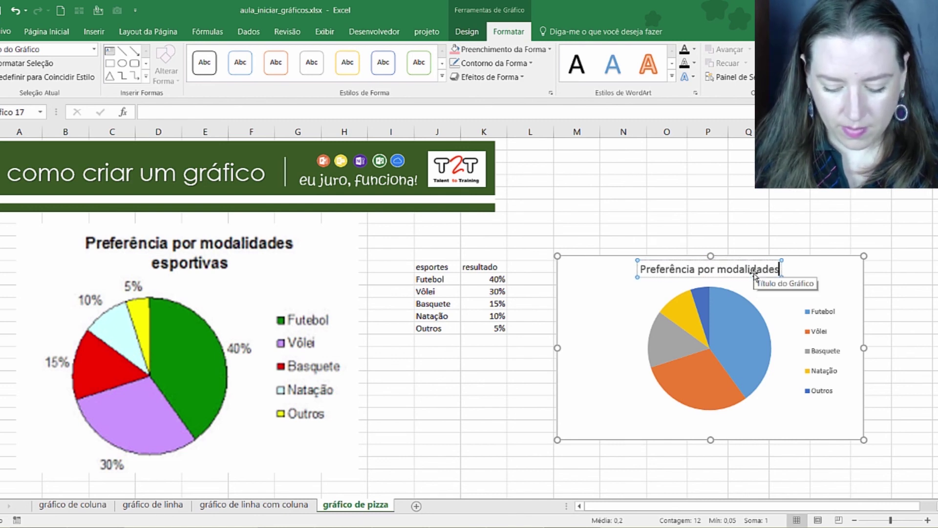
text( esportivas)
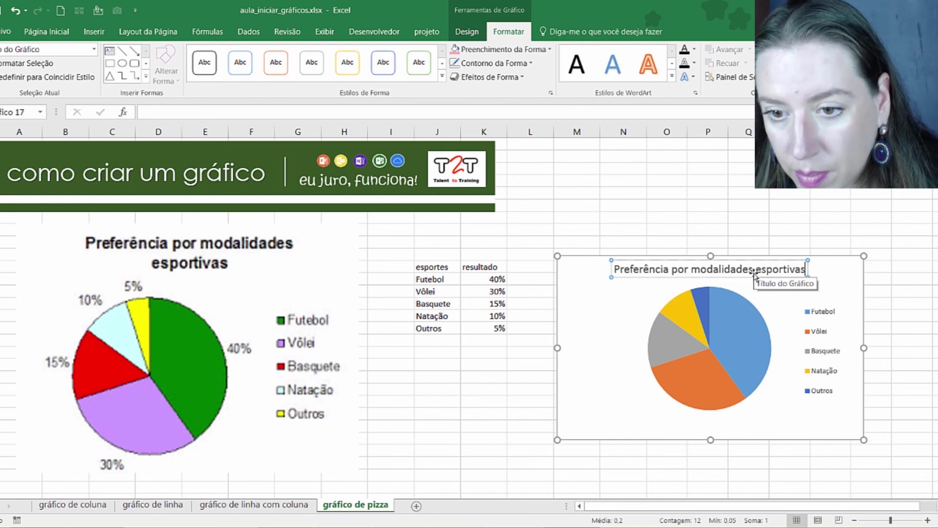
Step: Enlarge the pie chart's frame vertically, extending it above and below its current height and narrowing it slightly
click(683, 232)
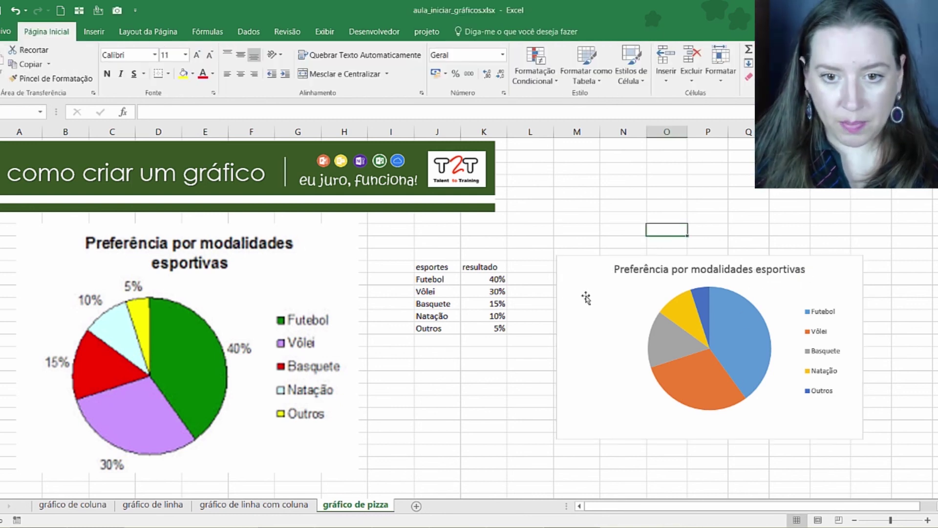
click(564, 261)
drag(558, 254, 563, 233)
drag(864, 440, 842, 468)
Step: Move the pie's plot area leftward within the chart so that it clears the legend
click(783, 408)
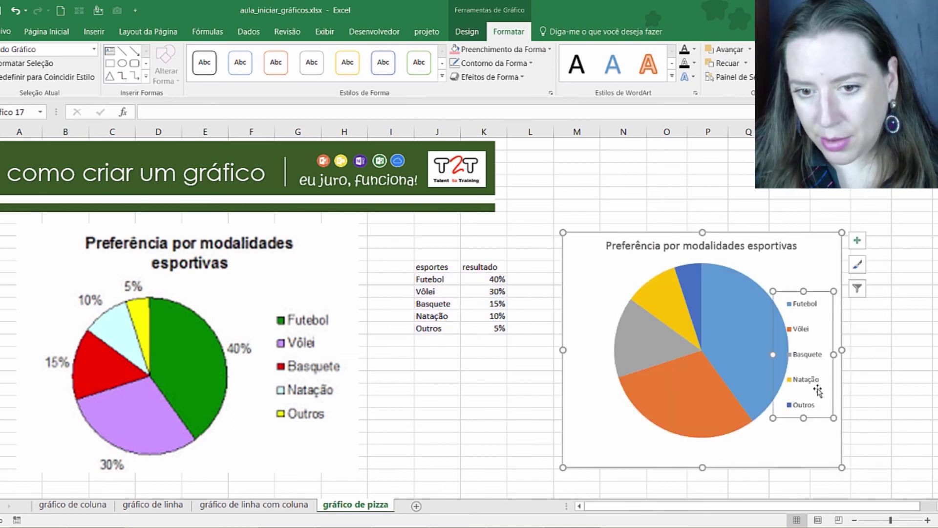
click(706, 363)
click(618, 433)
drag(613, 437, 629, 433)
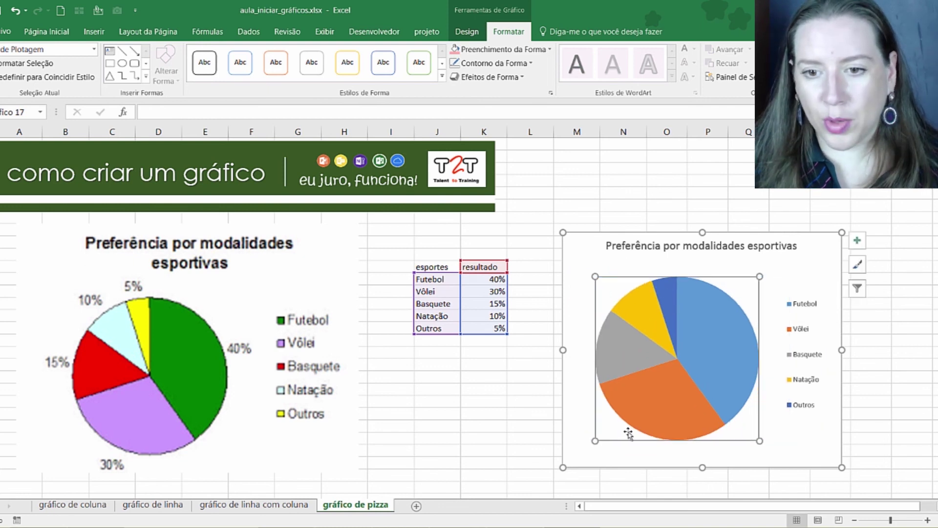
Step: Add data labels to all the pie slices and increase their font size to 14
right_click(721, 340)
click(745, 421)
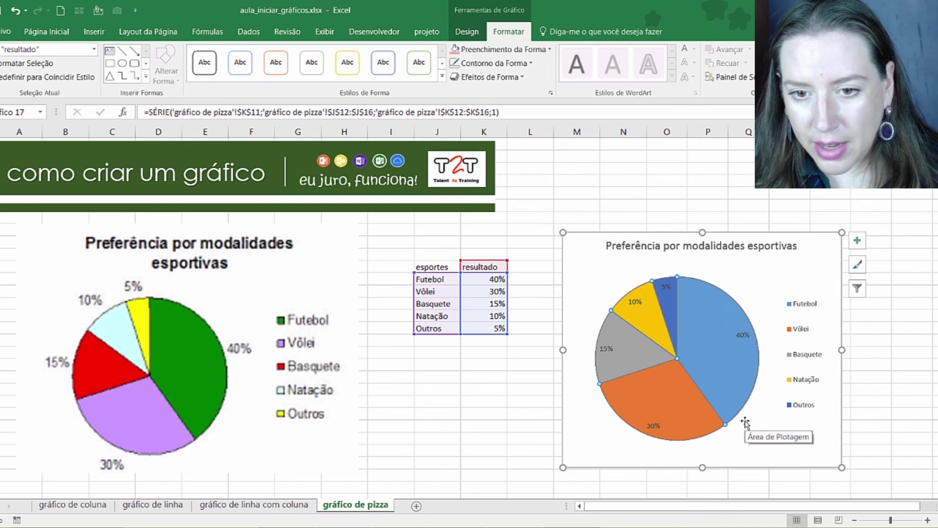
click(605, 350)
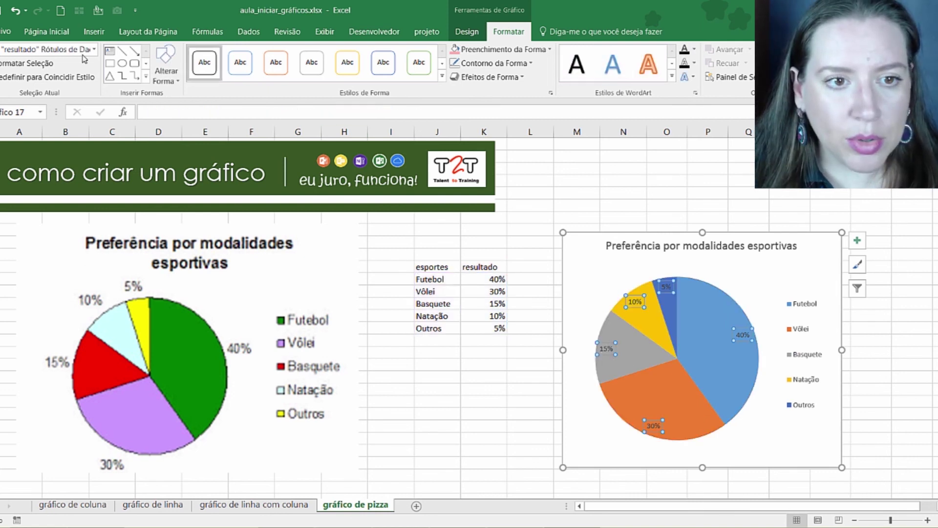
click(47, 31)
click(197, 56)
click(197, 56)
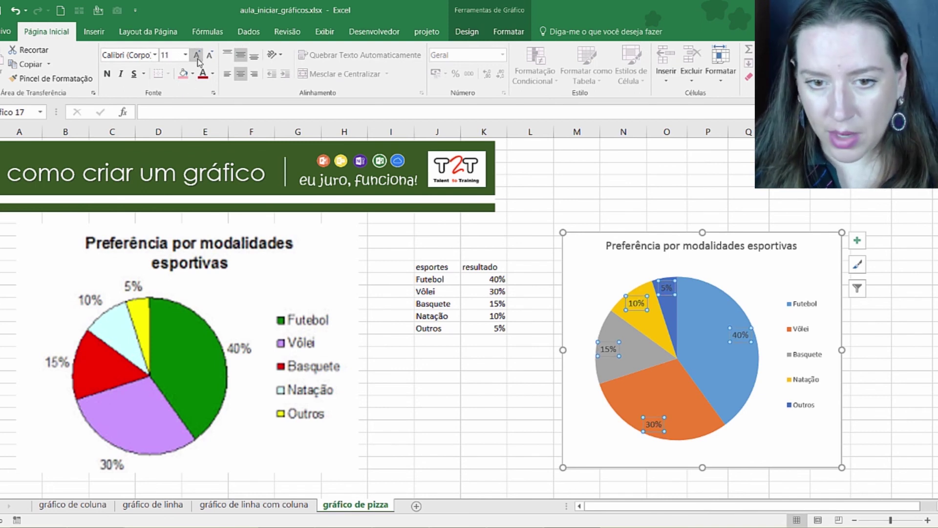
click(197, 57)
click(196, 56)
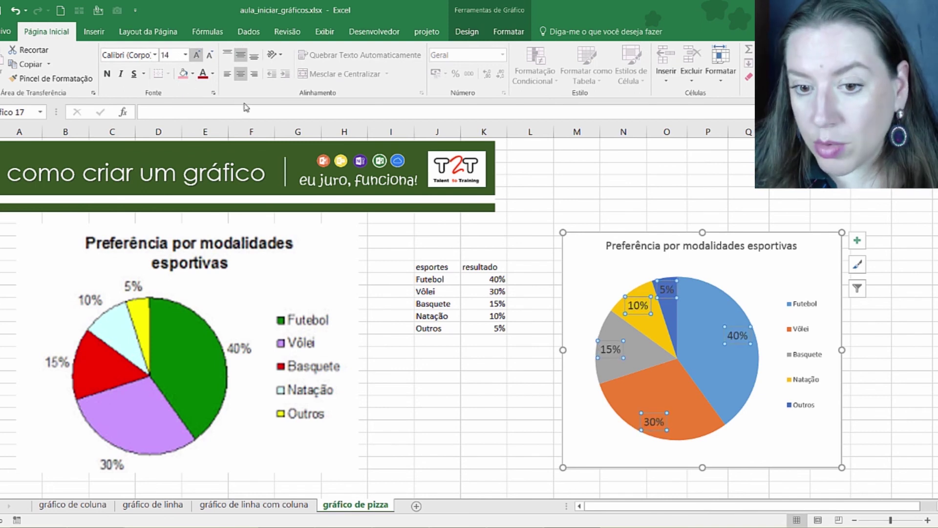
Step: Set the data labels' position to Extremidade Externa so the percentages sit outside the pie
right_click(606, 353)
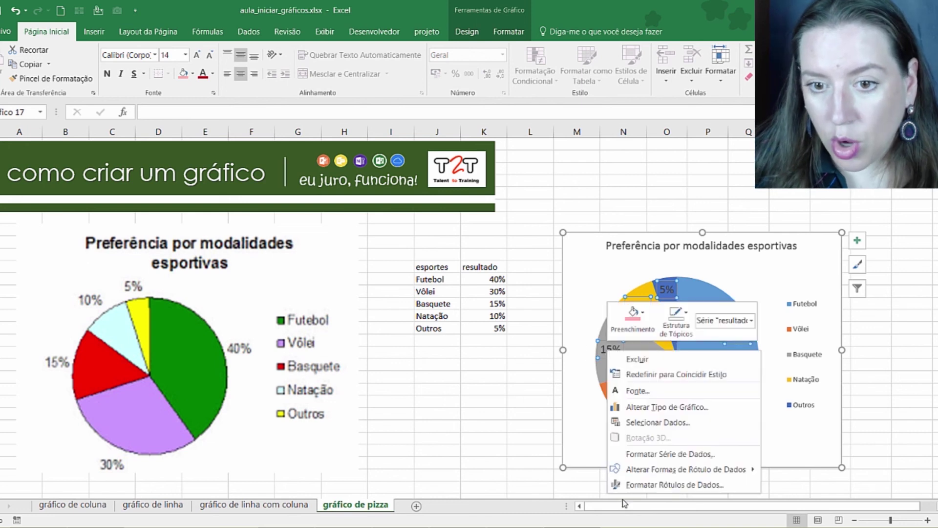
key(Escape)
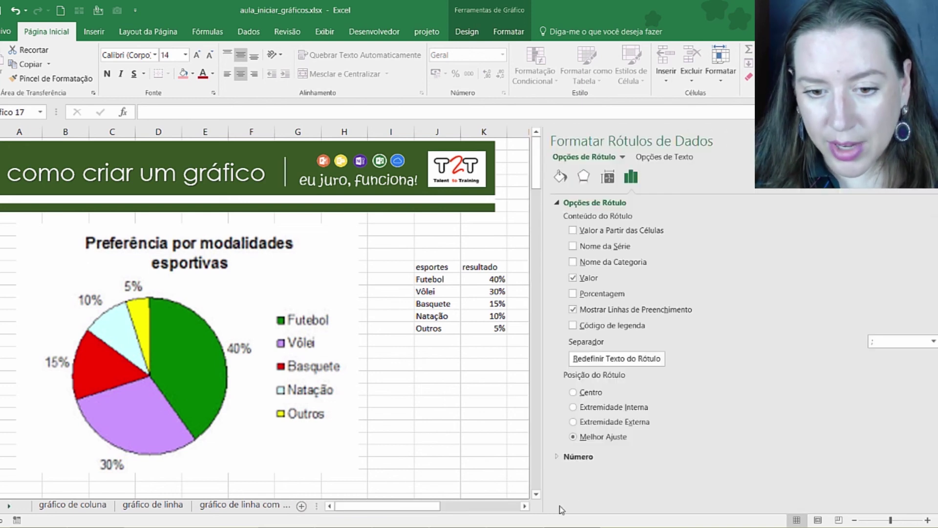
click(528, 507)
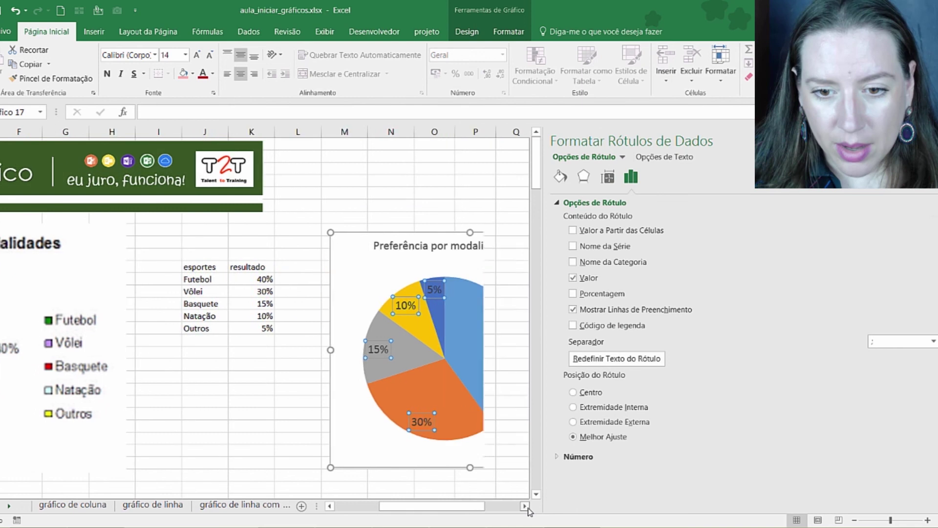
click(591, 394)
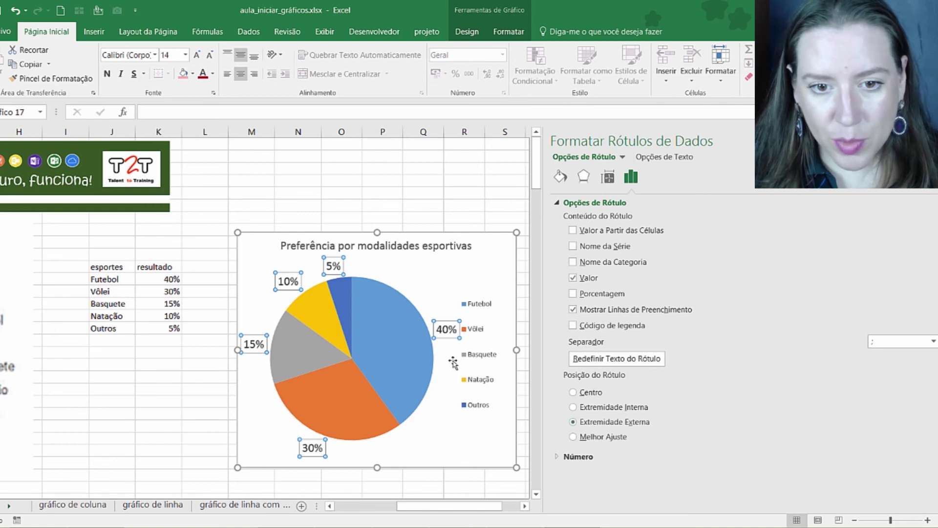
Step: Shrink the pie's plot area to make room for the outer labels and close the formatting pane
click(428, 286)
drag(434, 276, 403, 304)
click(402, 205)
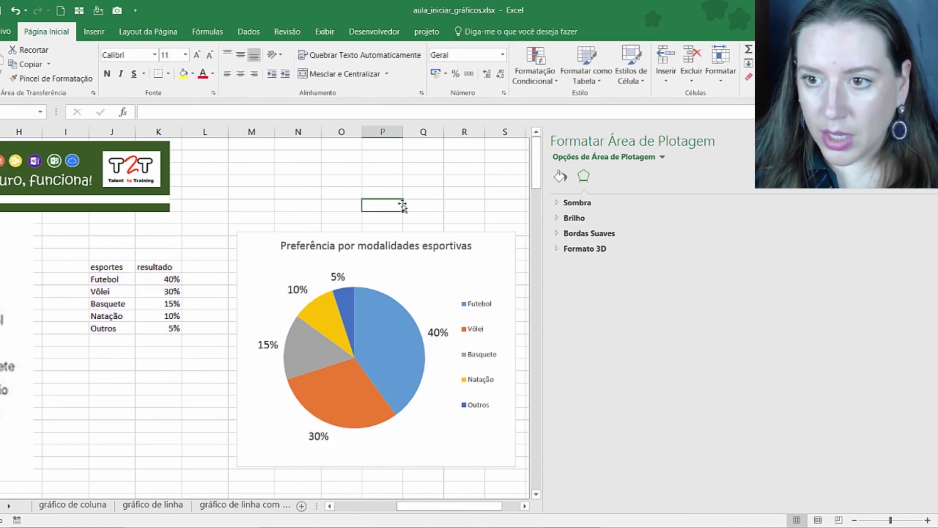
click(930, 139)
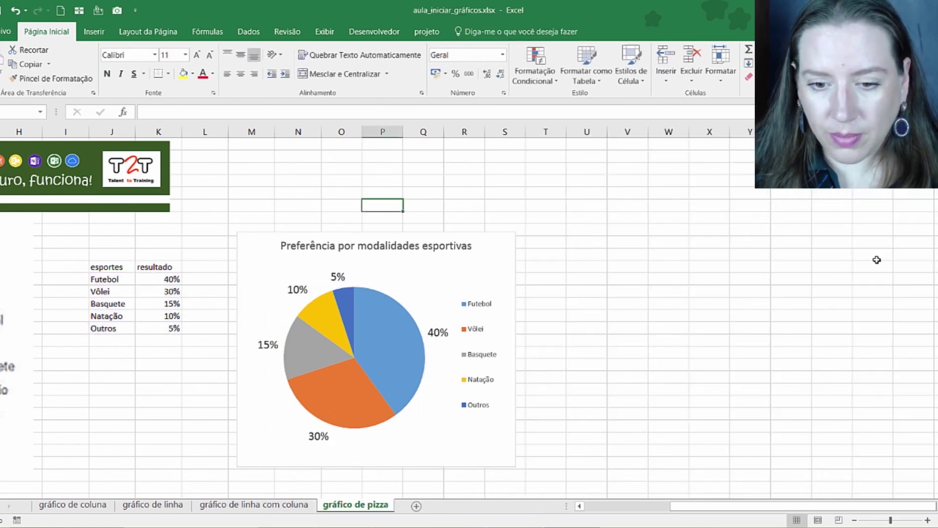
drag(706, 507, 604, 506)
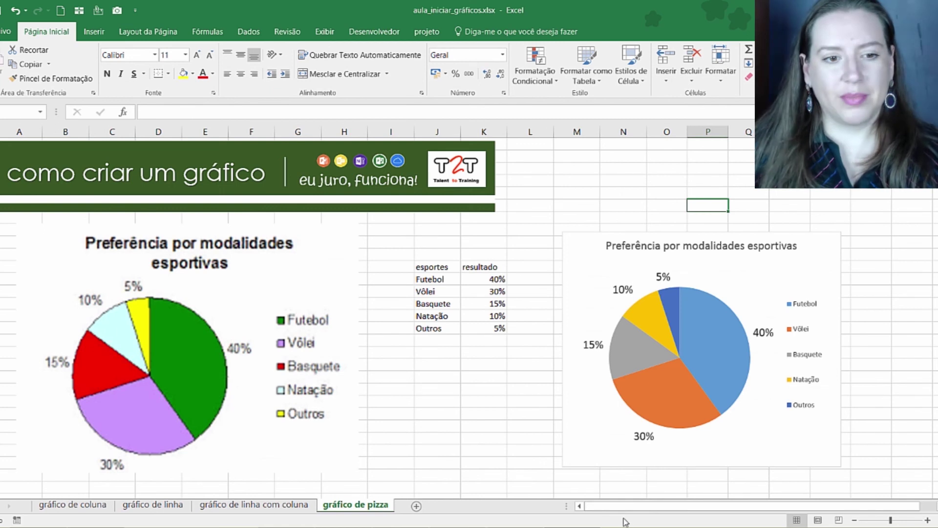
Step: Check the finished pie chart's series against its source table, selecting the esportes and resultado range J11:K16
click(718, 350)
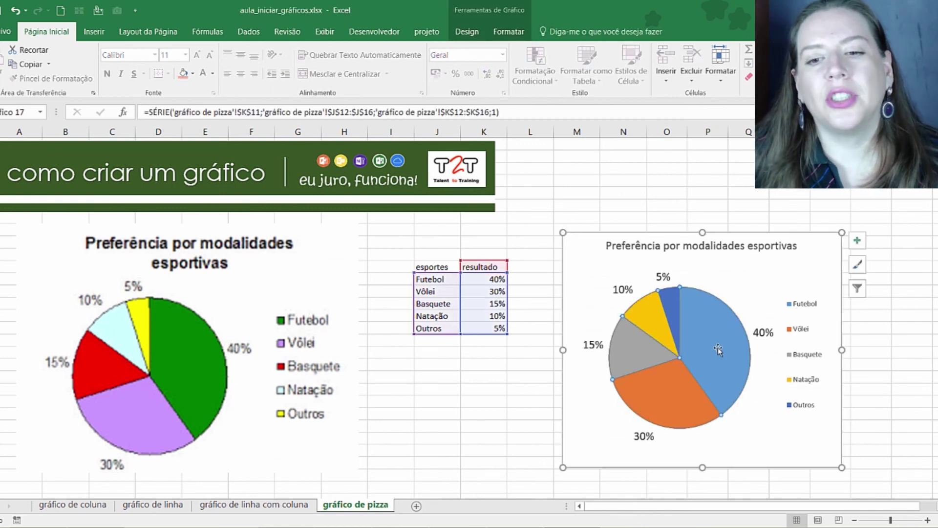
click(623, 219)
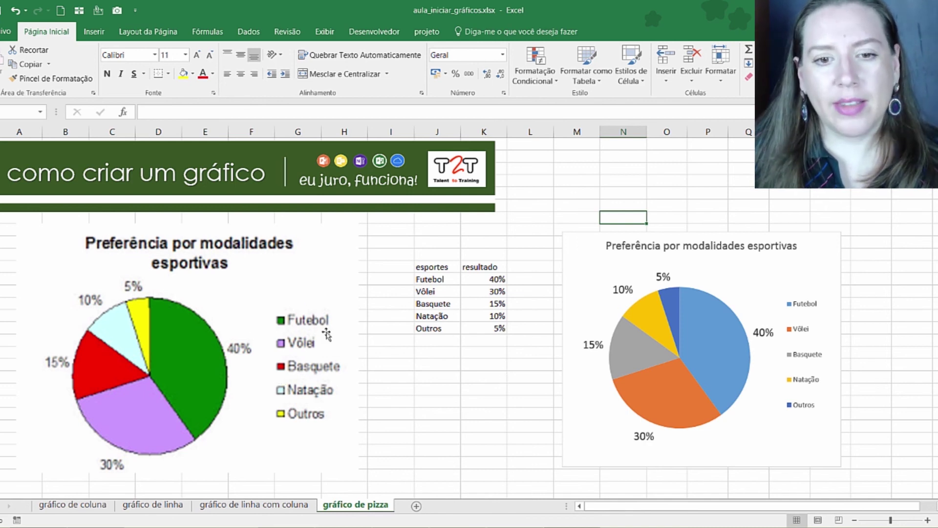
drag(428, 270, 471, 324)
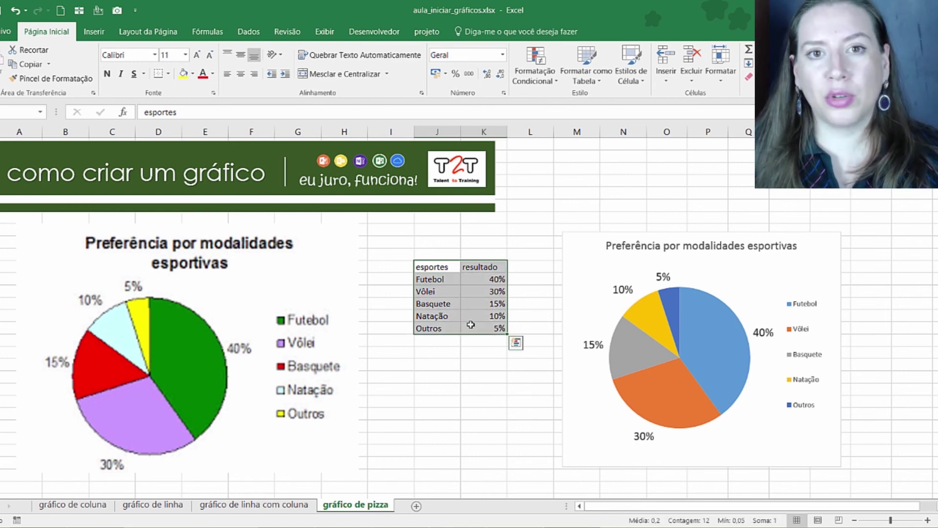